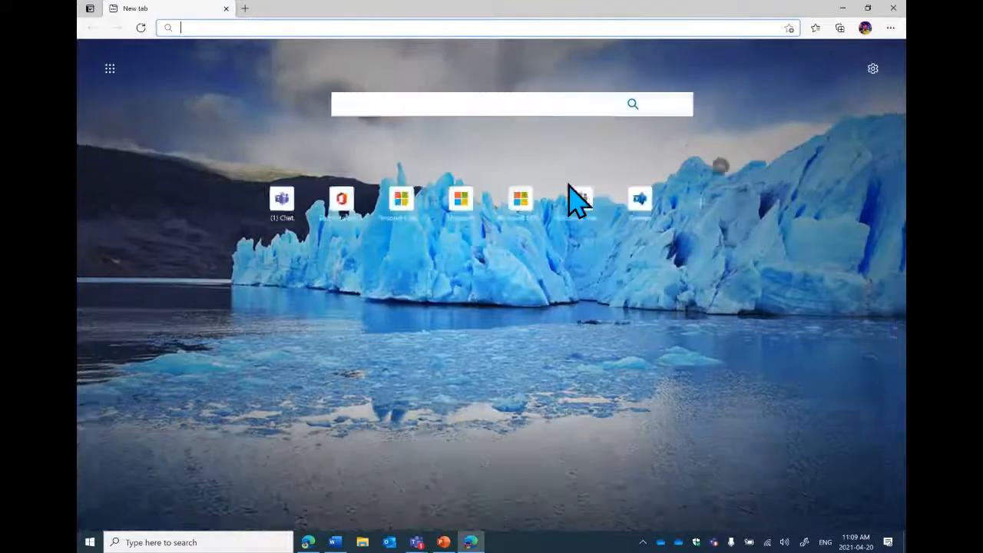
- Go to the Office 365 home page at office.com and open the web version of Excel
{"action": "type", "text": "offi"}
{"action": "key", "text": "Return"}
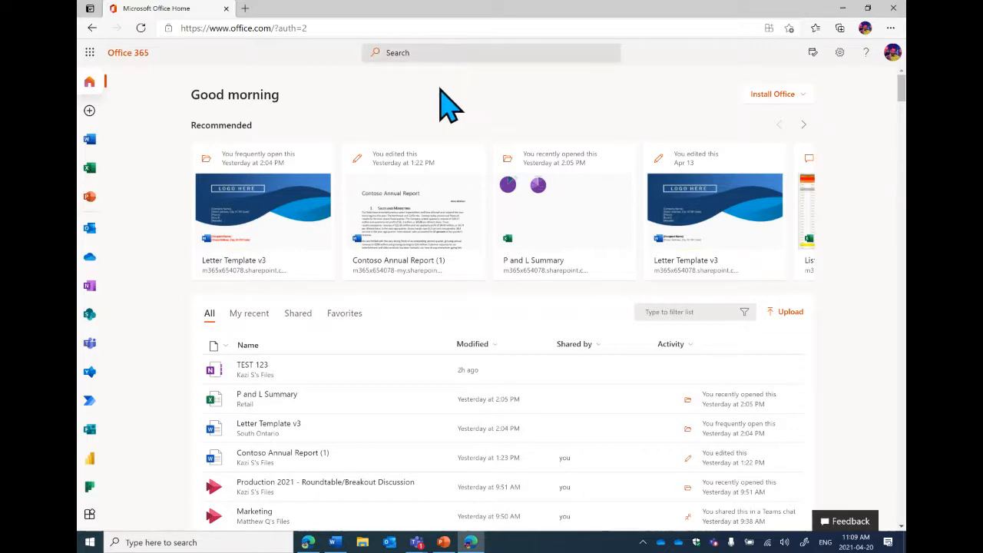
{"action": "scroll", "coordinate": [430, 115], "scroll_direction": "down", "scroll_amount": 2}
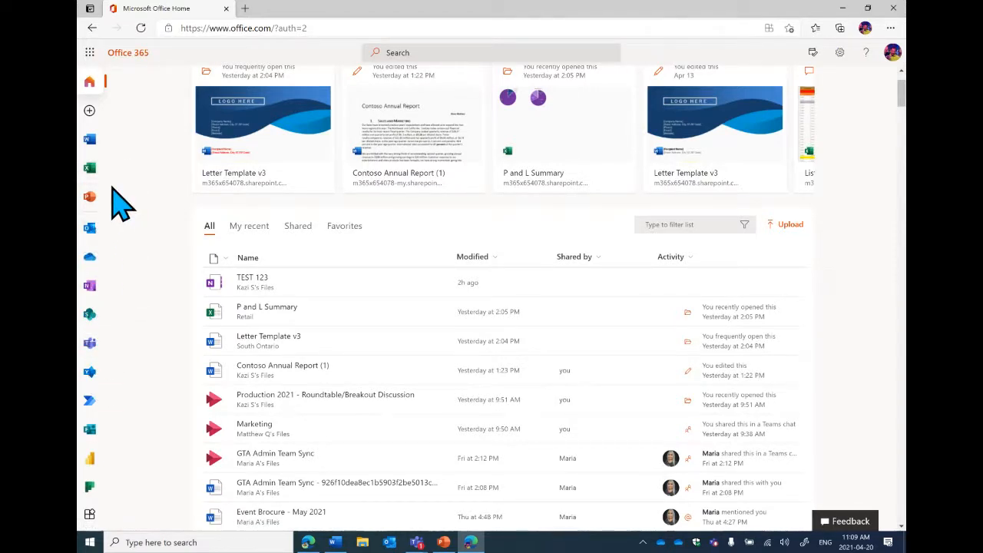
{"action": "left_click", "coordinate": [91, 170]}
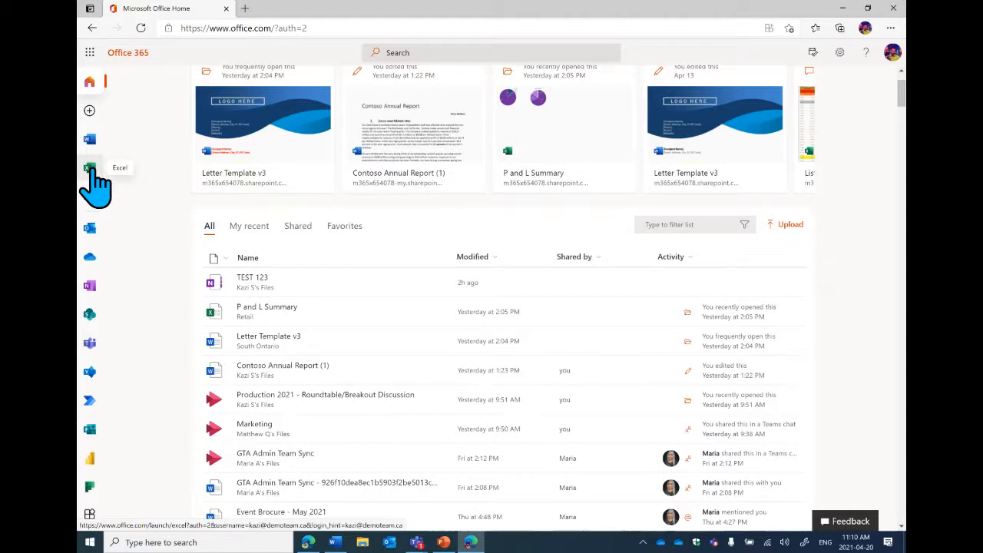
{"action": "left_click", "coordinate": [92, 171]}
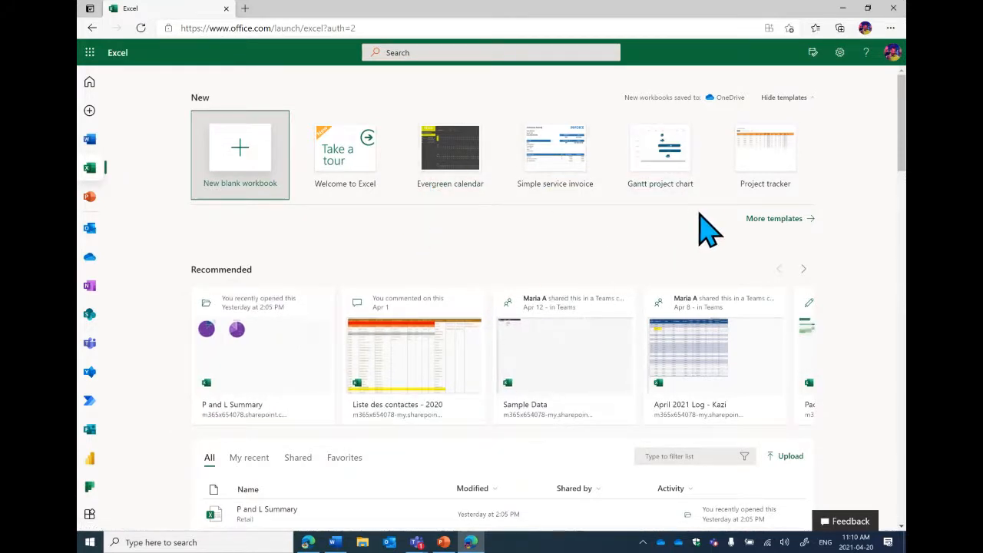
- Create a new blank workbook in Excel for the web
{"action": "left_click_drag", "start_coordinate": [903, 150], "coordinate": [903, 219]}
{"action": "scroll", "coordinate": [184, 323], "scroll_direction": "up", "scroll_amount": 5}
{"action": "left_click", "coordinate": [235, 164]}
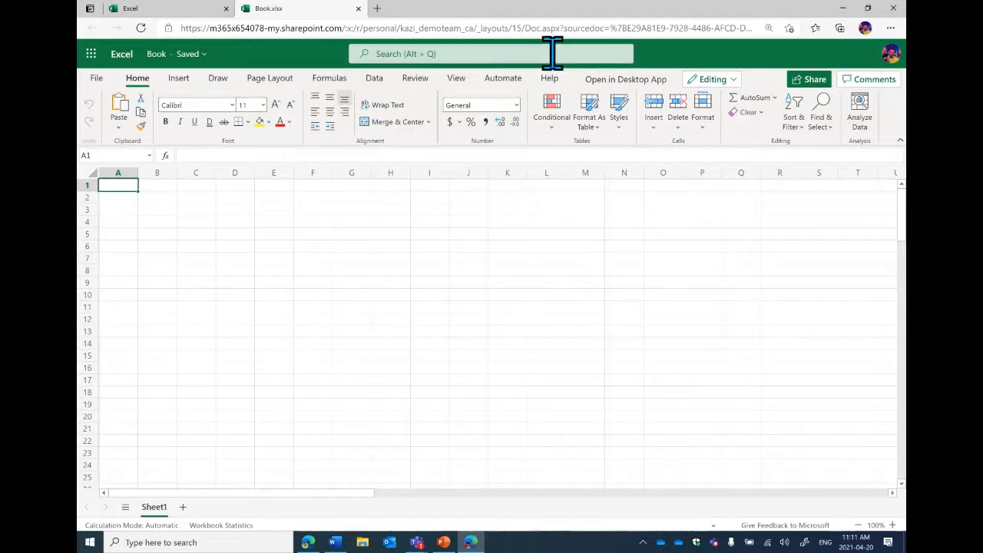
- Close the web workbook and the browser window, and launch the Excel desktop app
{"action": "left_click", "coordinate": [358, 8]}
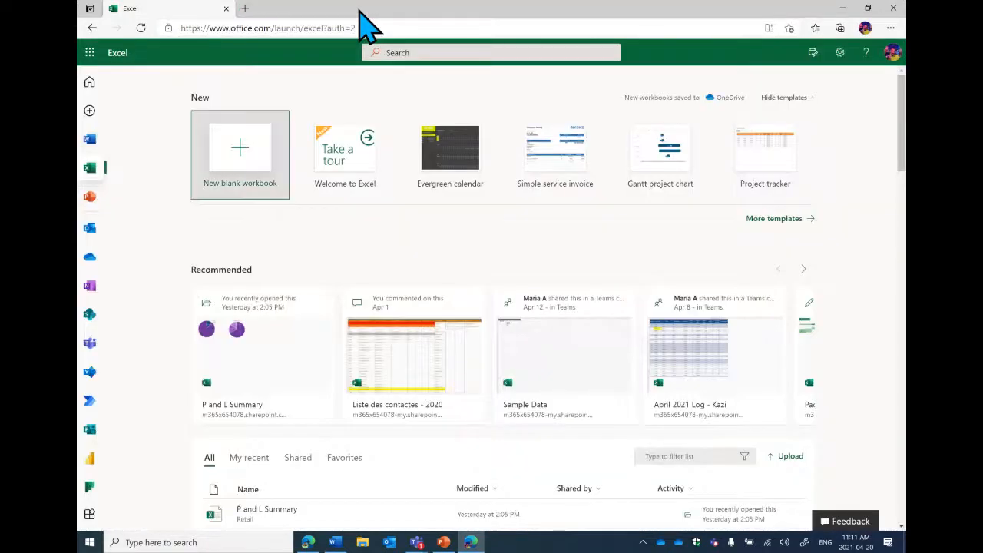
{"action": "left_click", "coordinate": [893, 9]}
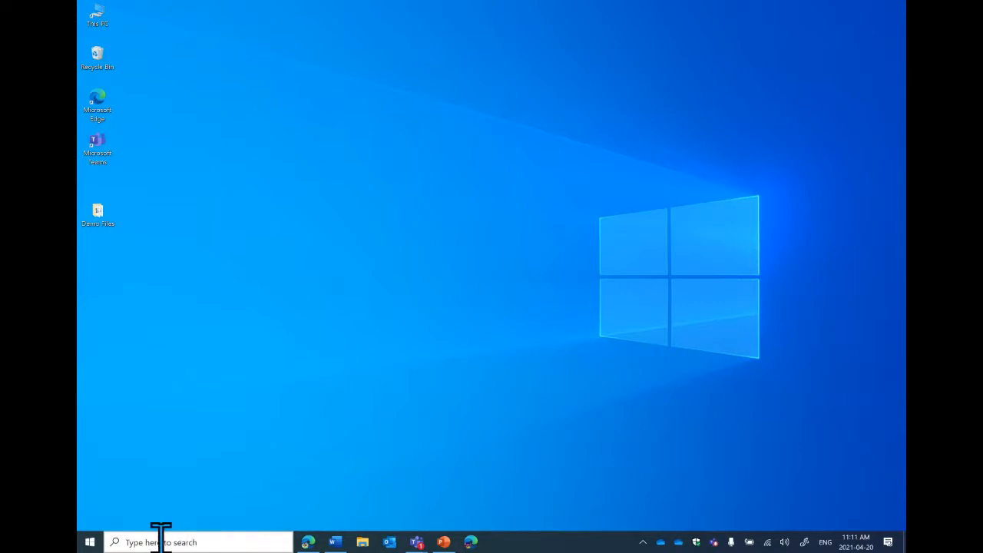
{"action": "left_click", "coordinate": [92, 542]}
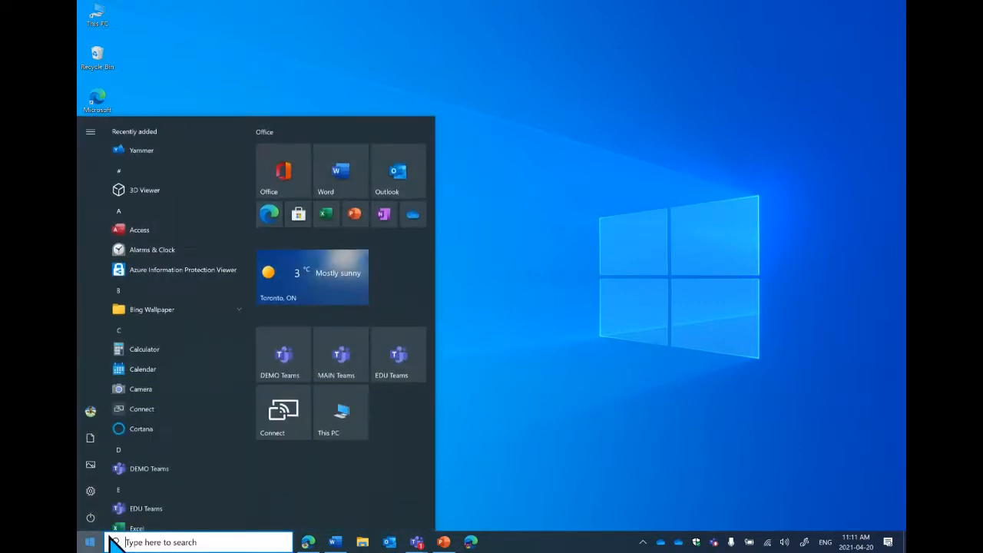
{"action": "left_click", "coordinate": [328, 215]}
{"action": "scroll", "coordinate": [187, 245], "scroll_direction": "down", "scroll_amount": 3}
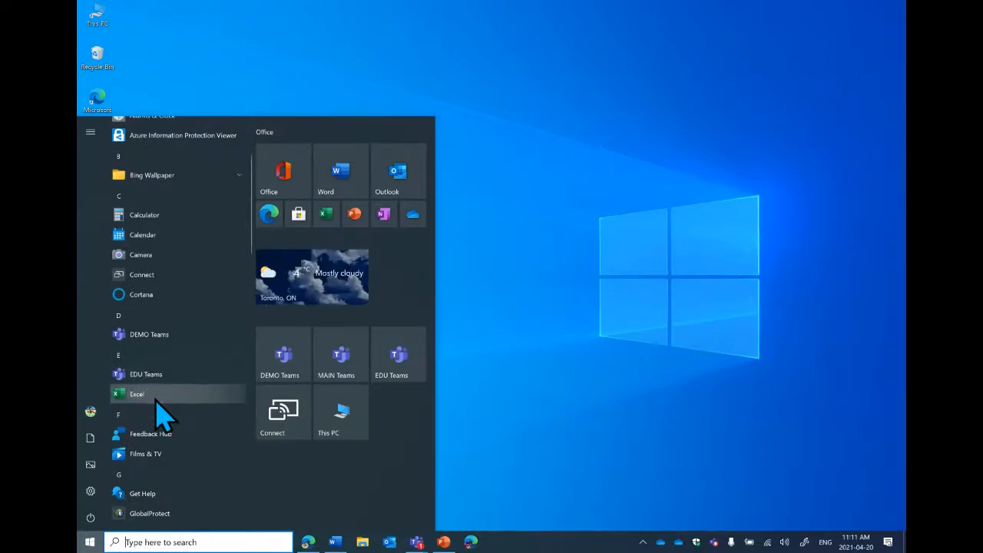
{"action": "left_click", "coordinate": [163, 404]}
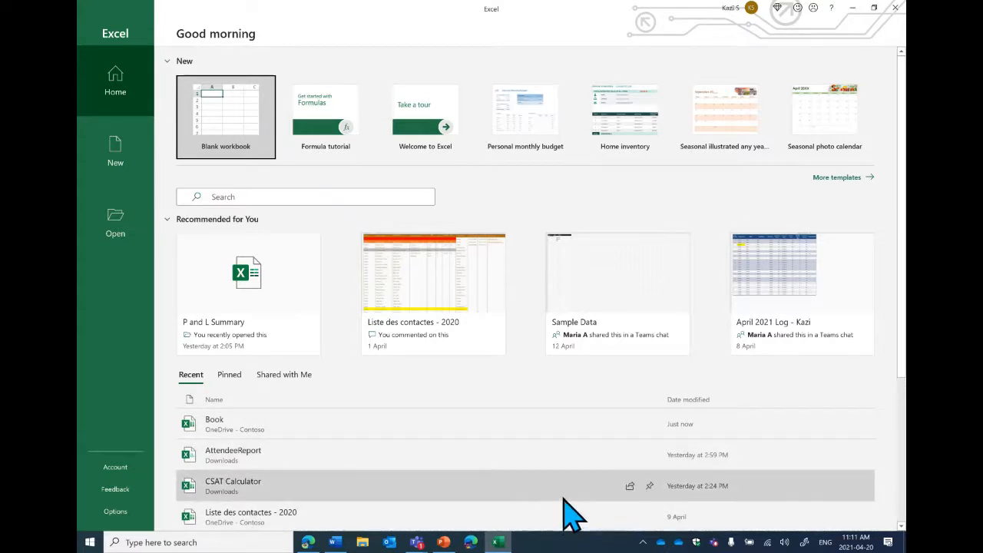
- Pin the running Excel desktop app to the Windows taskbar
{"action": "left_click", "coordinate": [499, 542]}
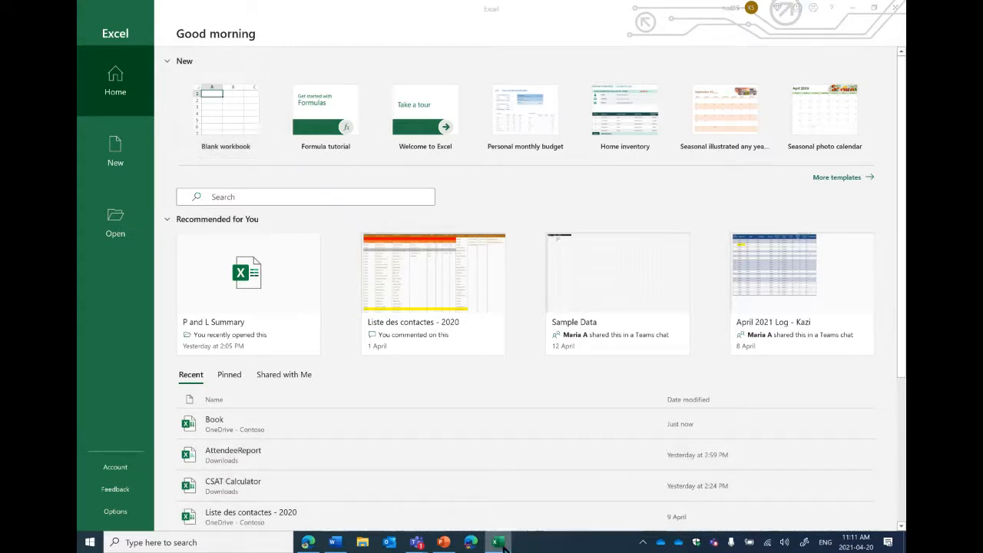
{"action": "right_click", "coordinate": [501, 543]}
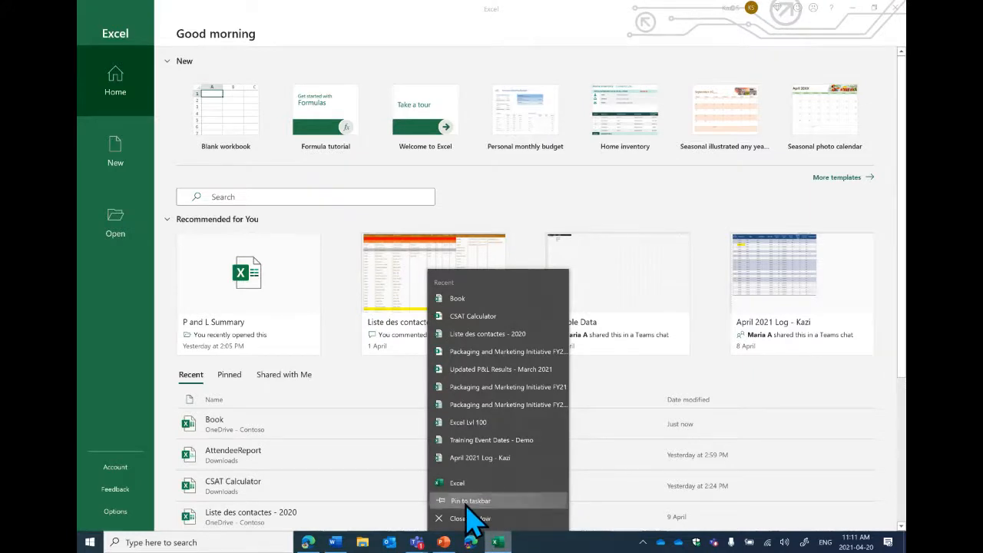
{"action": "left_click", "coordinate": [466, 503]}
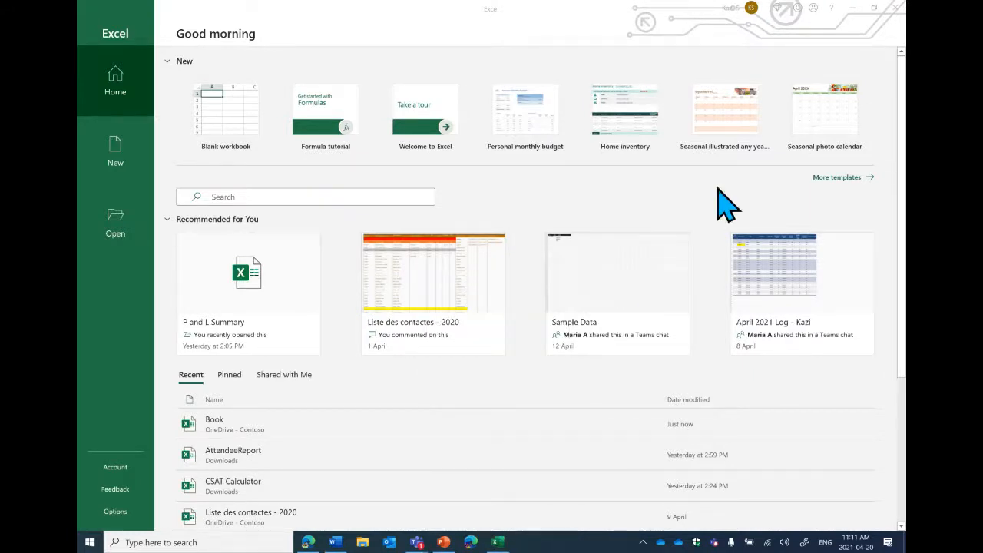
- Restart Excel from its pinned taskbar shortcut and create a blank workbook with cell A2 selected
{"action": "left_click", "coordinate": [894, 9]}
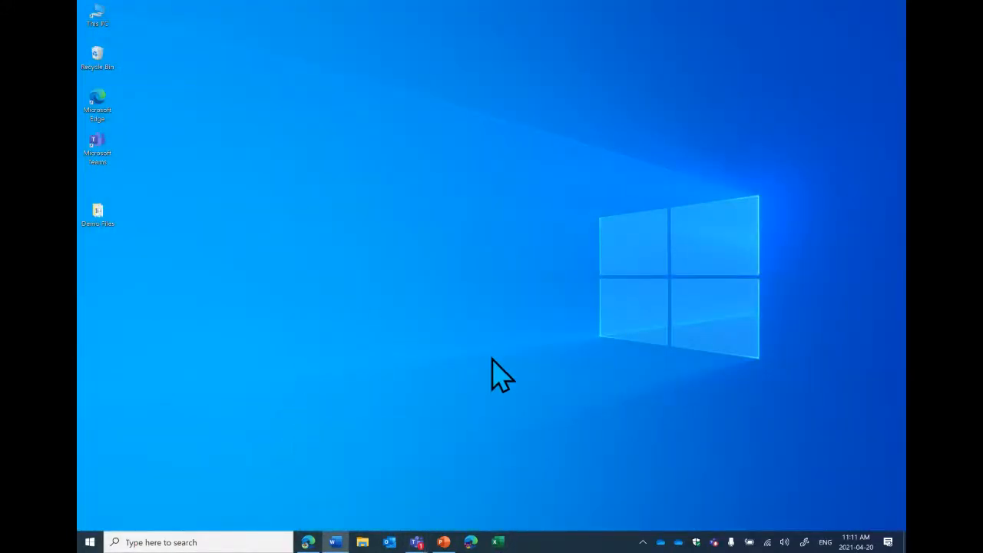
{"action": "left_click", "coordinate": [498, 542]}
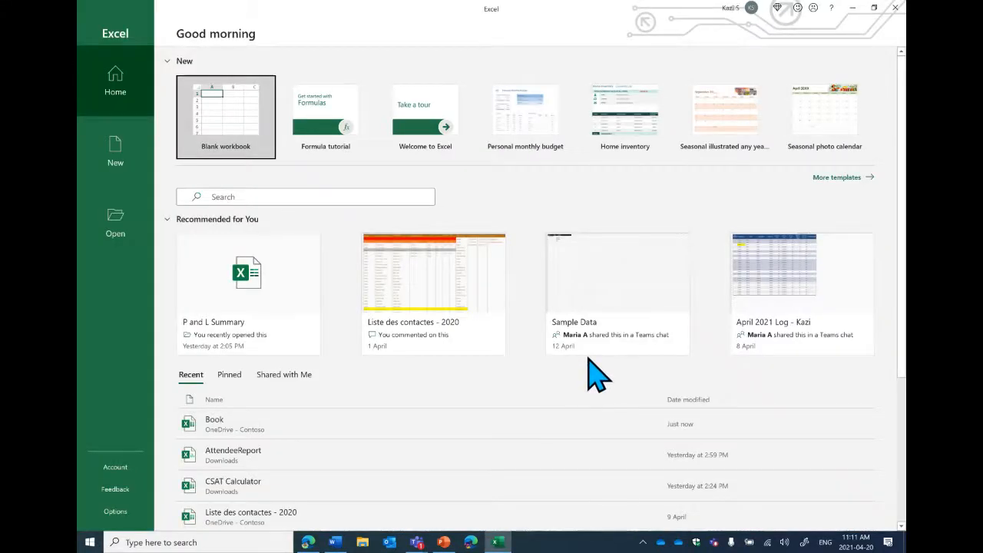
{"action": "left_click", "coordinate": [230, 123]}
{"action": "left_click", "coordinate": [225, 120]}
{"action": "left_click", "coordinate": [125, 142]}
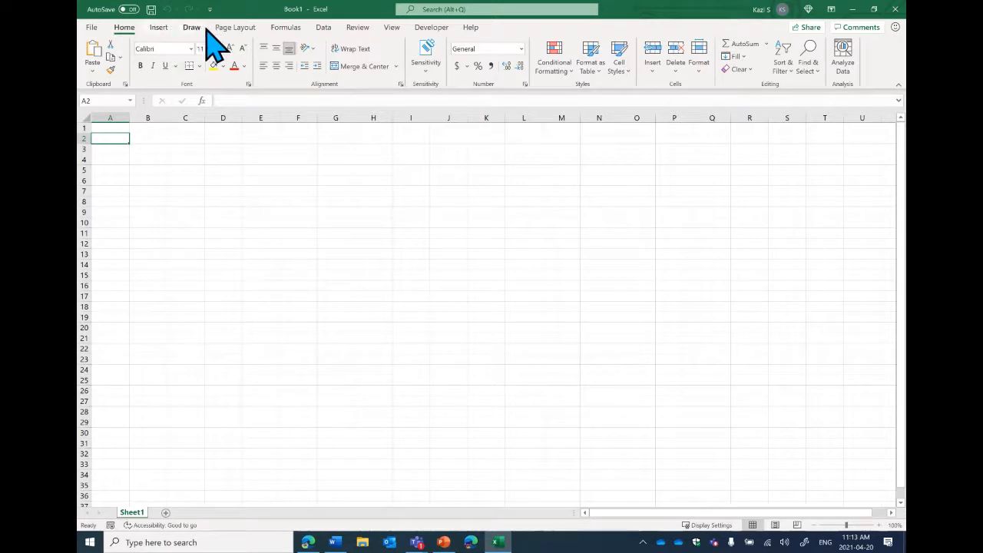
- Examine the ribbon commands grouped under Insert, Draw, Page Layout, Formulas, Data, Review and View
{"action": "left_click", "coordinate": [159, 28]}
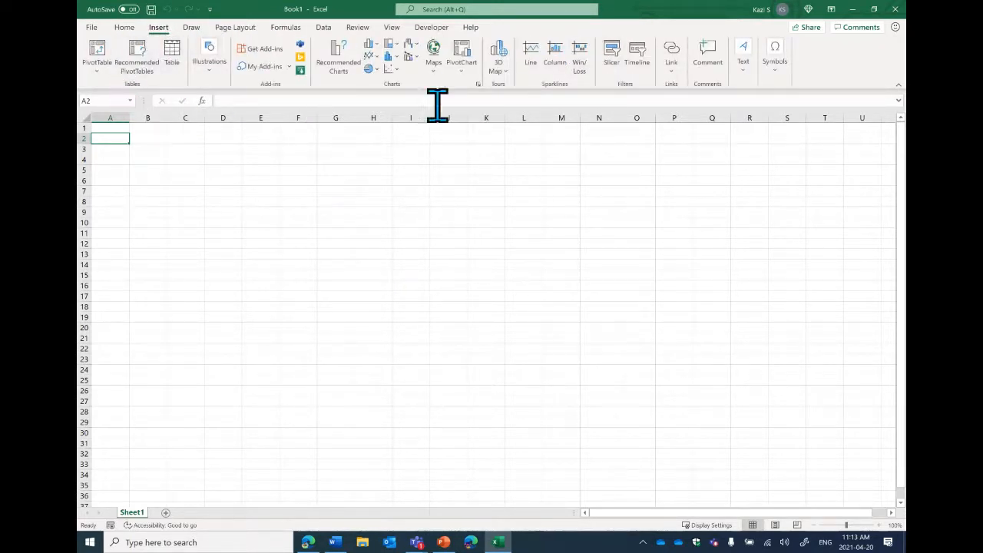
{"action": "left_click", "coordinate": [192, 29]}
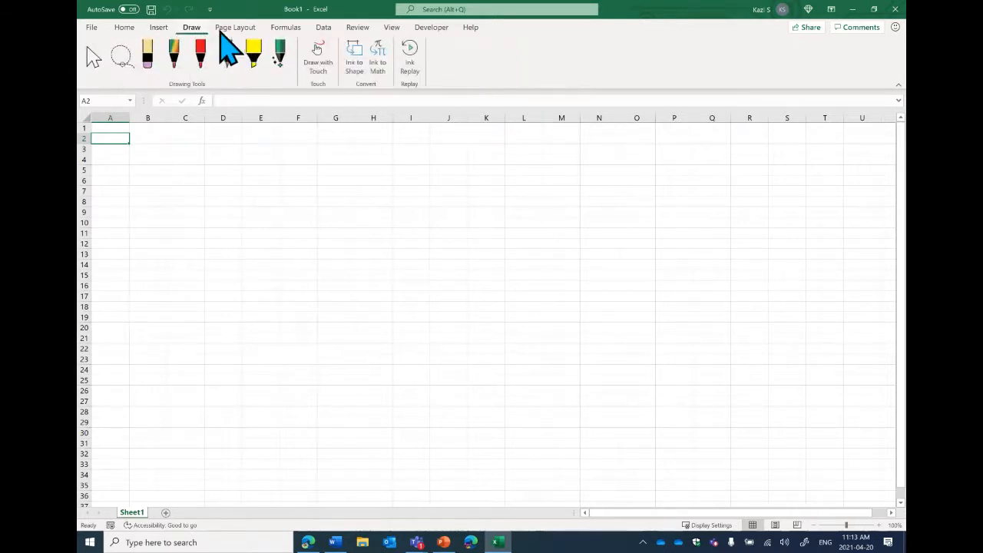
{"action": "left_click", "coordinate": [230, 29]}
{"action": "left_click", "coordinate": [161, 29]}
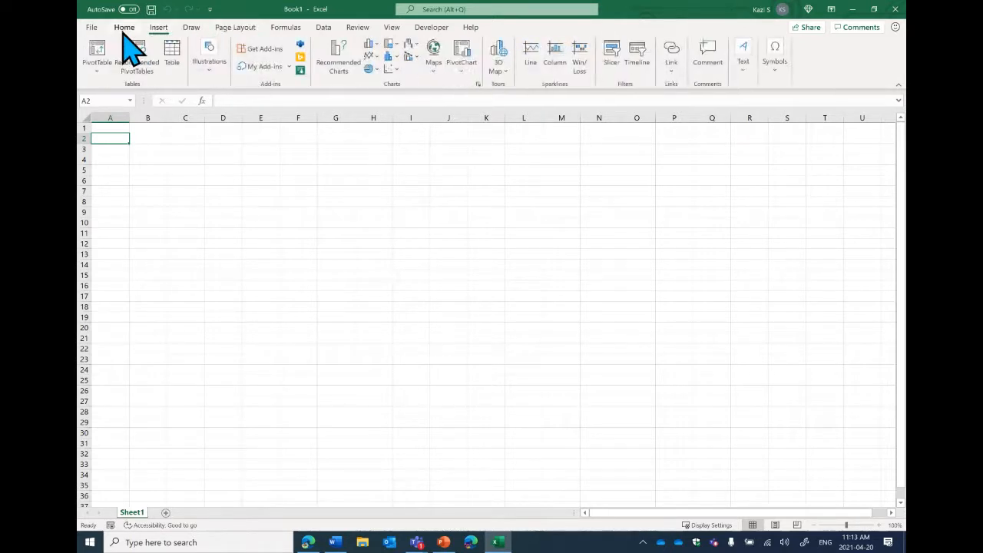
{"action": "left_click", "coordinate": [123, 29]}
{"action": "left_click", "coordinate": [191, 29]}
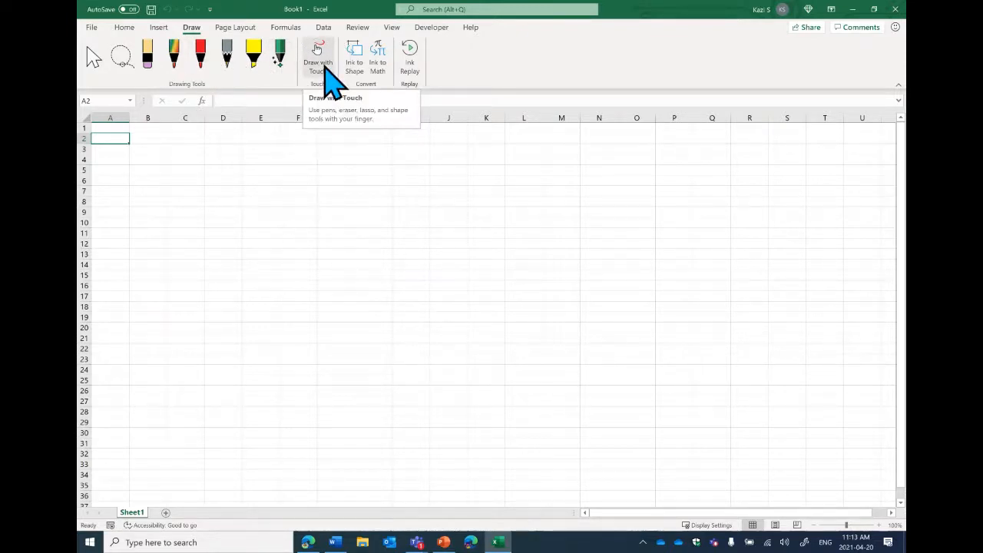
{"action": "left_click", "coordinate": [233, 28]}
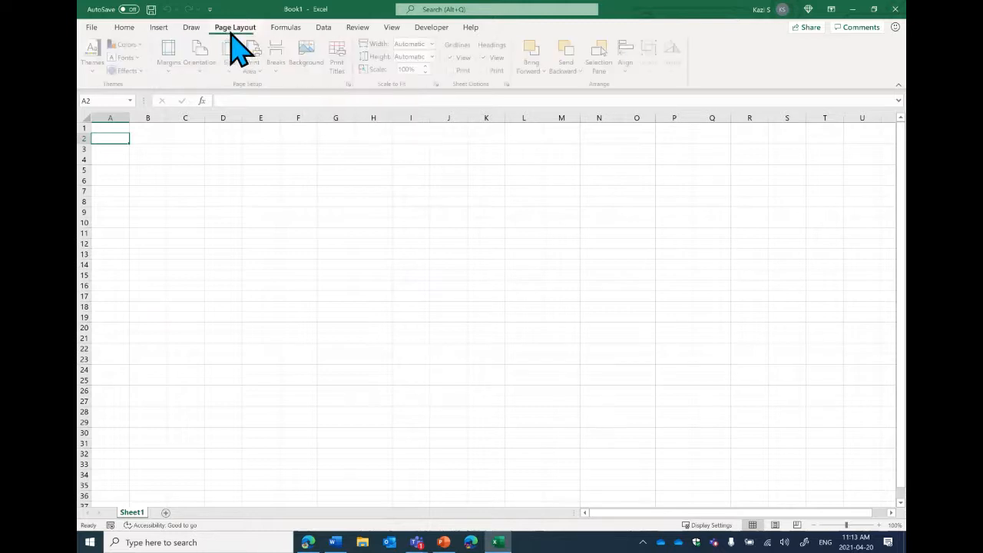
{"action": "left_click", "coordinate": [285, 29]}
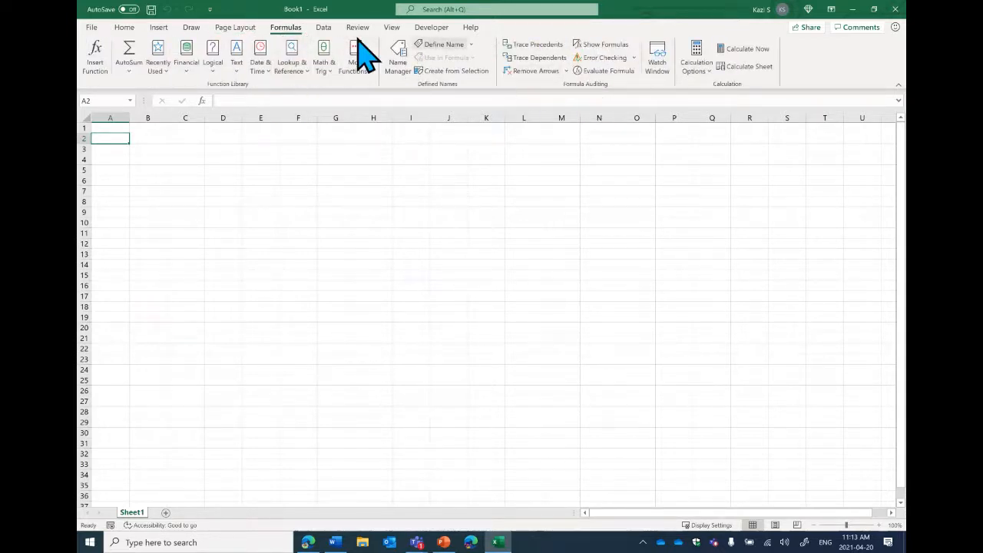
{"action": "left_click", "coordinate": [324, 31]}
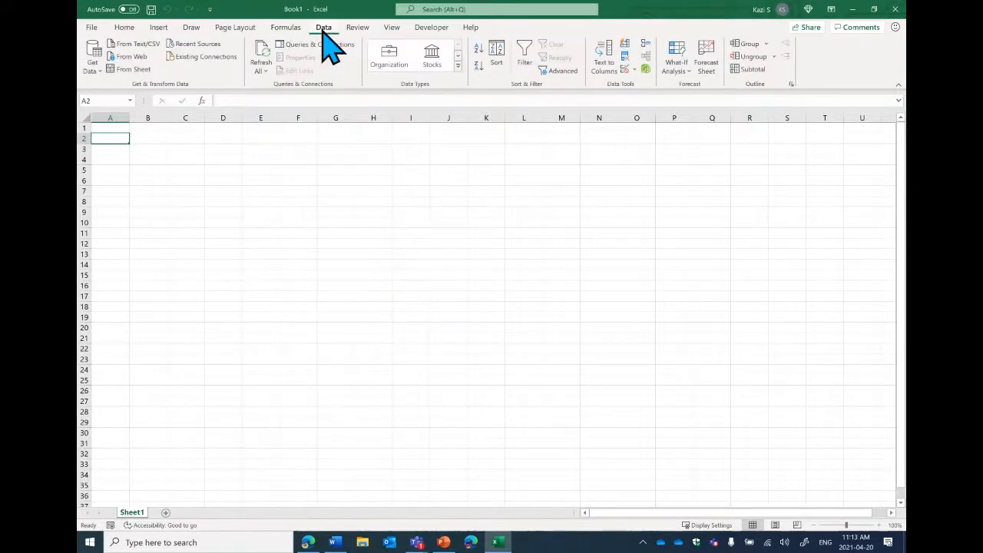
{"action": "left_click", "coordinate": [359, 29]}
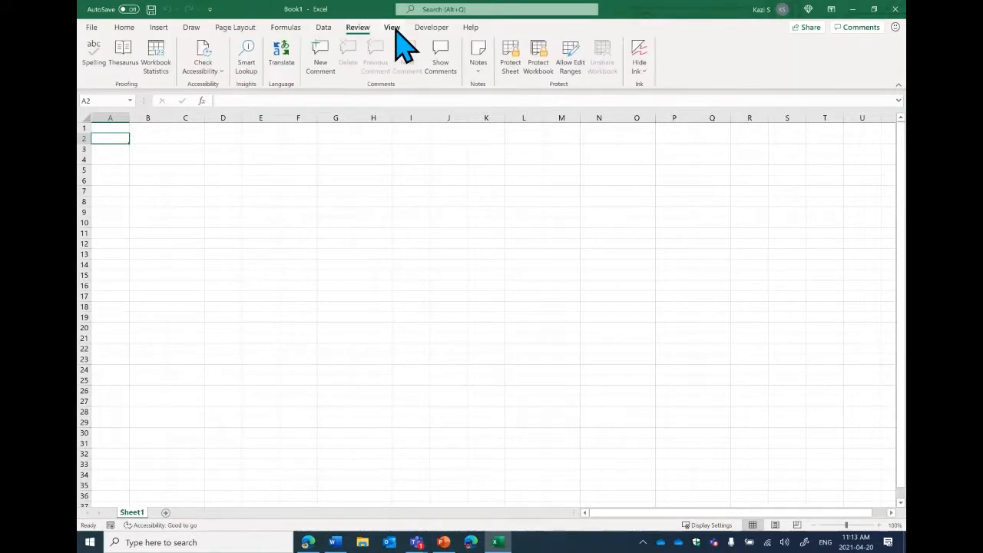
{"action": "left_click", "coordinate": [393, 30]}
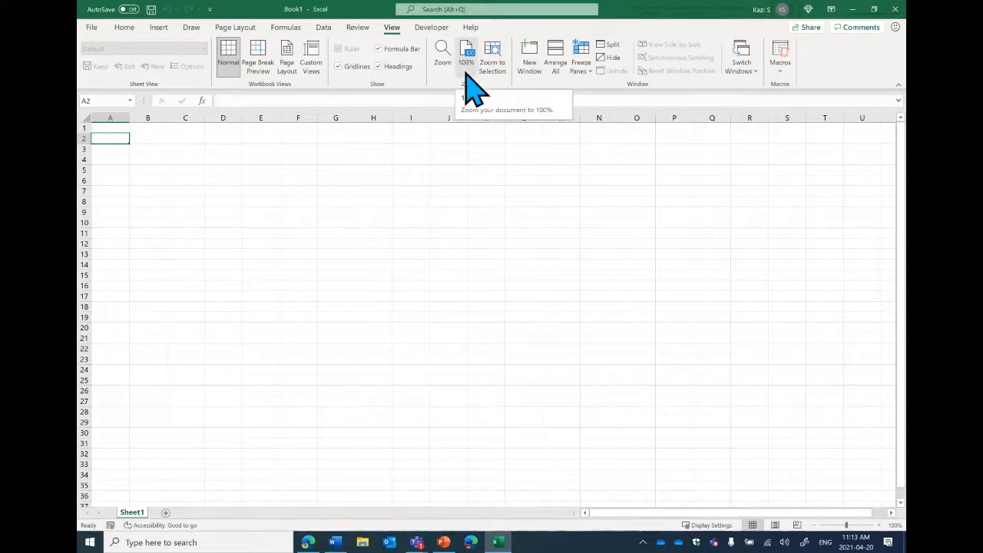
{"action": "left_click", "coordinate": [156, 31]}
{"action": "left_click", "coordinate": [187, 30]}
{"action": "left_click", "coordinate": [218, 29]}
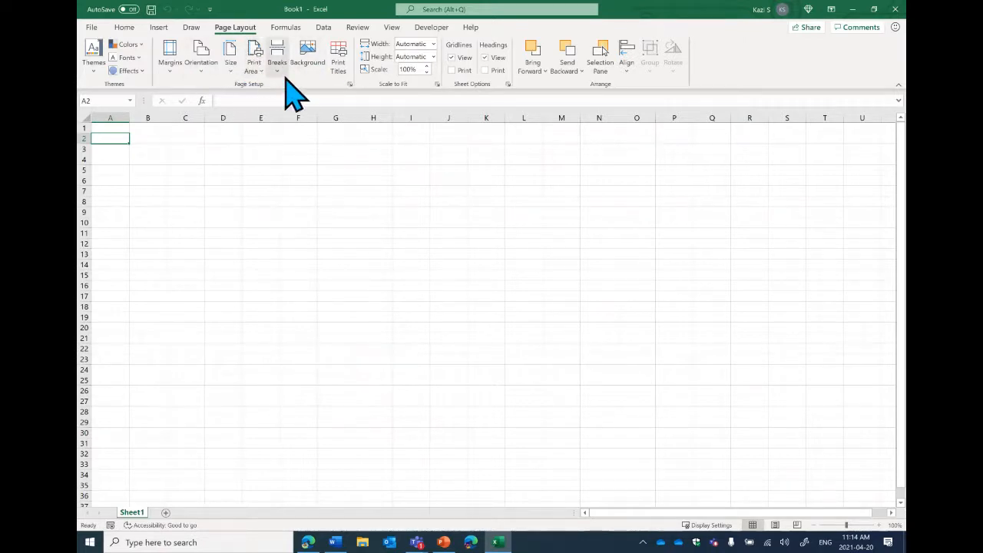
- Add the whole Page Setup command group to the Quick Access Toolbar
{"action": "left_click", "coordinate": [234, 31]}
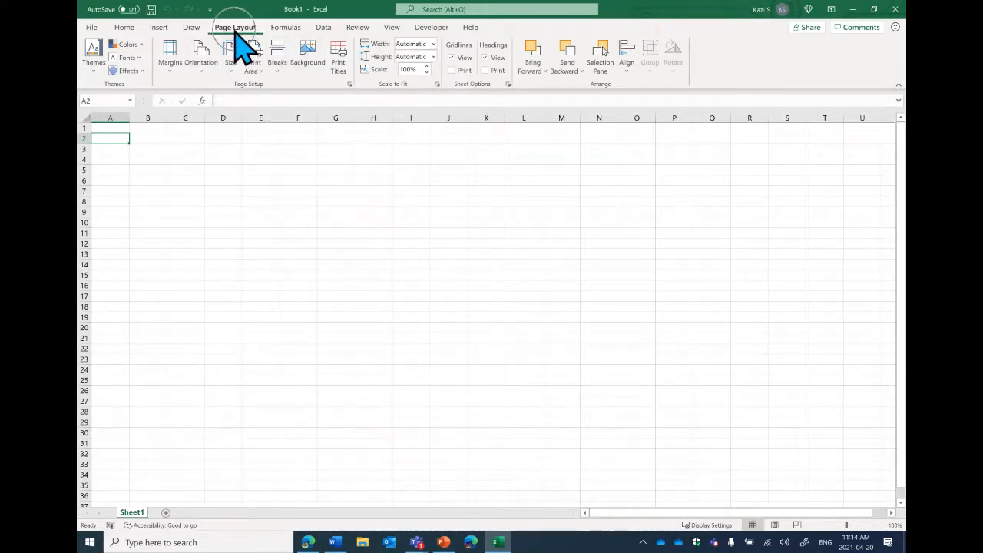
{"action": "right_click", "coordinate": [304, 81]}
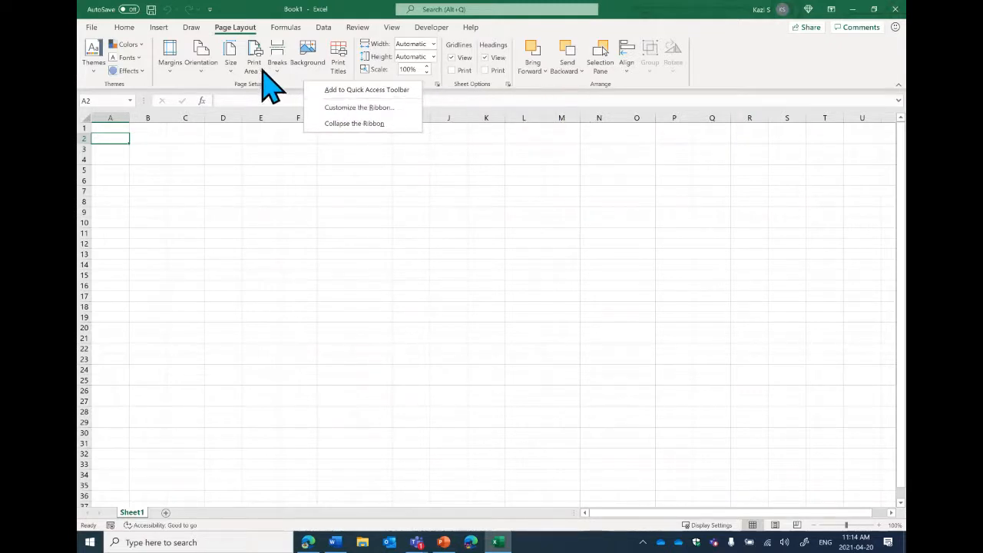
{"action": "left_click", "coordinate": [372, 90]}
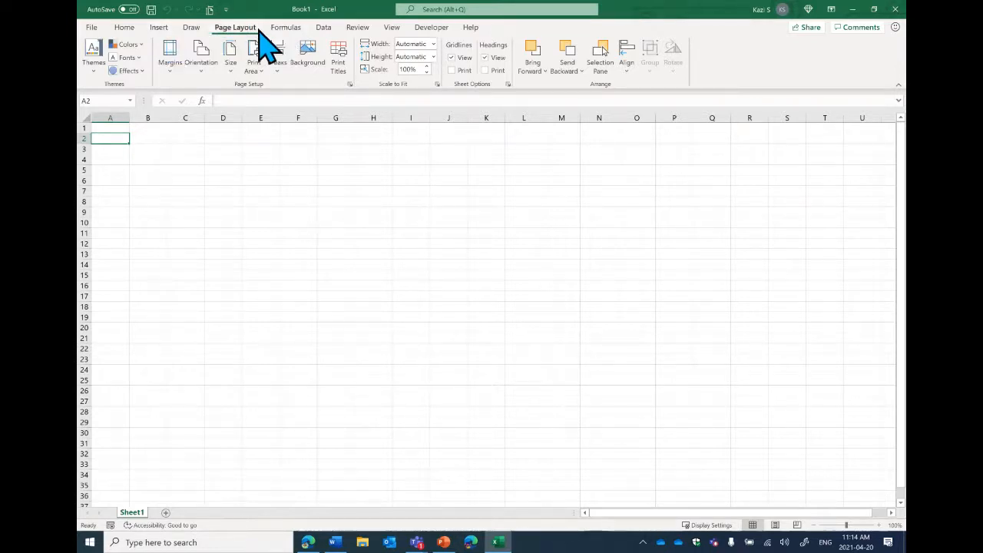
- Return to the Home commands and inspect the Page Setup group through its Quick Access Toolbar shortcut
{"action": "left_click", "coordinate": [130, 29]}
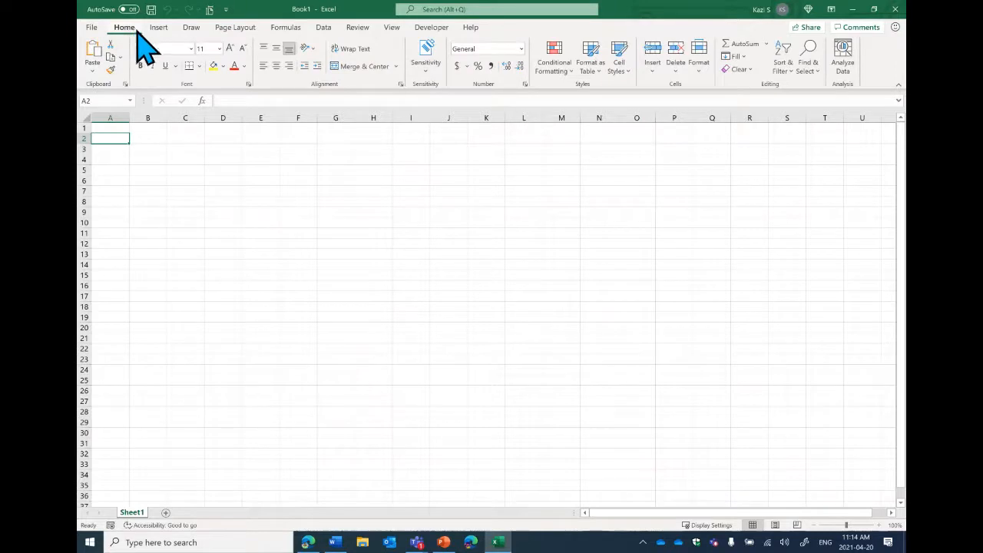
{"action": "left_click", "coordinate": [210, 11]}
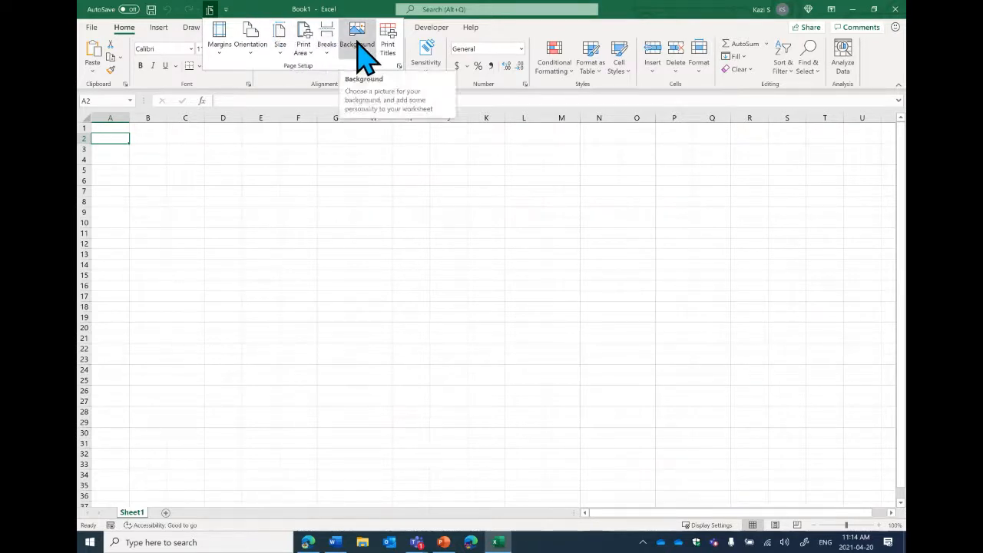
{"action": "left_click", "coordinate": [379, 169]}
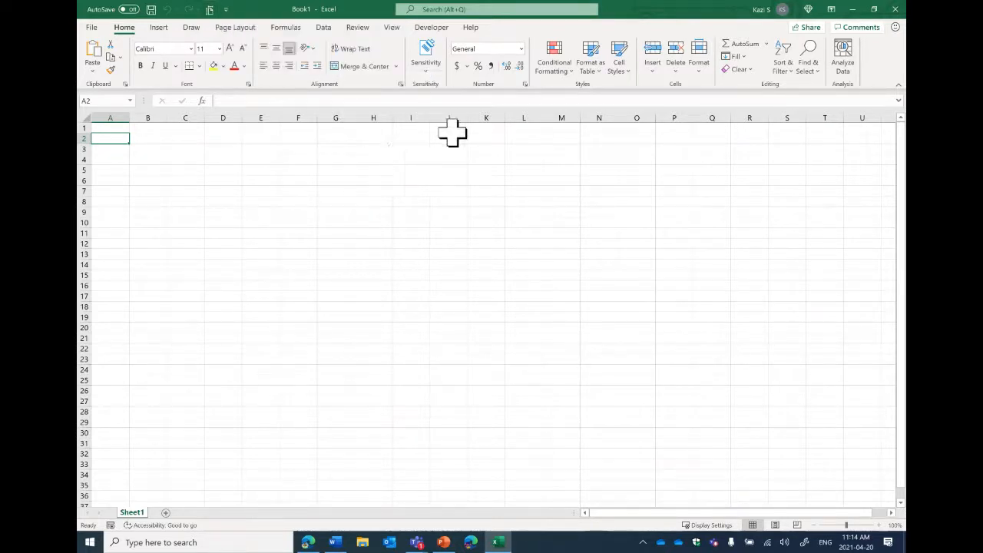
- Add the Styles command group to the Quick Access Toolbar and expand it from there
{"action": "right_click", "coordinate": [552, 85]}
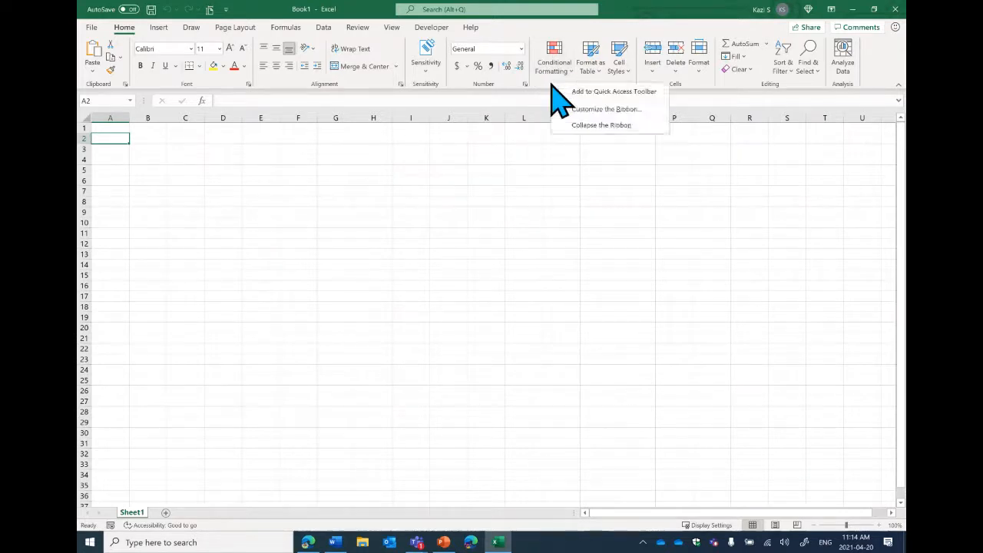
{"action": "left_click", "coordinate": [596, 92]}
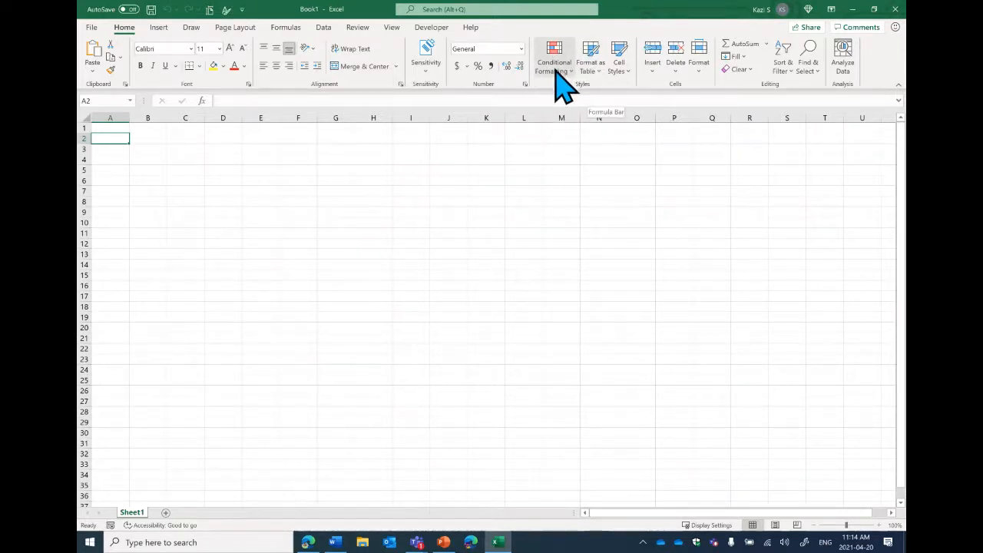
{"action": "left_click", "coordinate": [227, 10]}
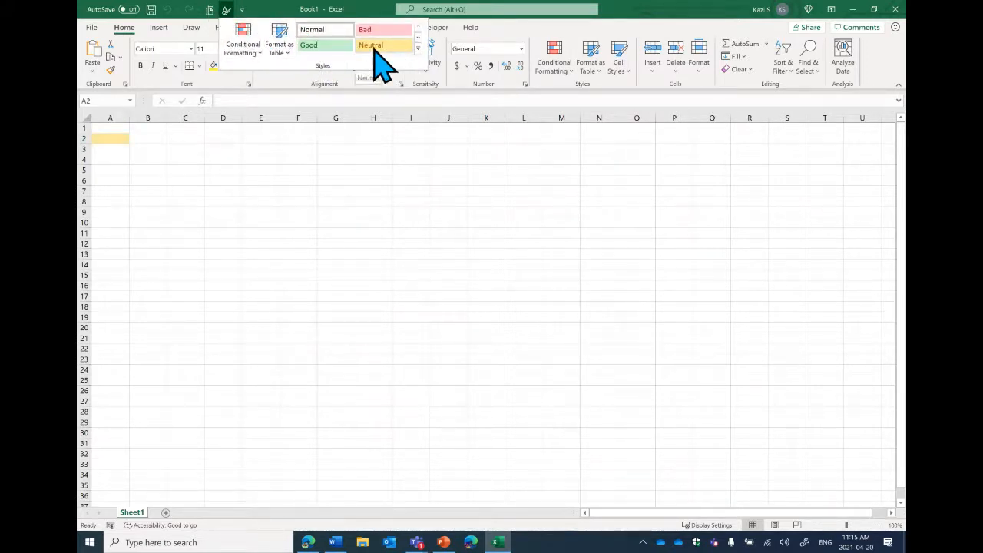
- Remove the Styles and Page Setup command groups from the Quick Access Toolbar
{"action": "right_click", "coordinate": [227, 12]}
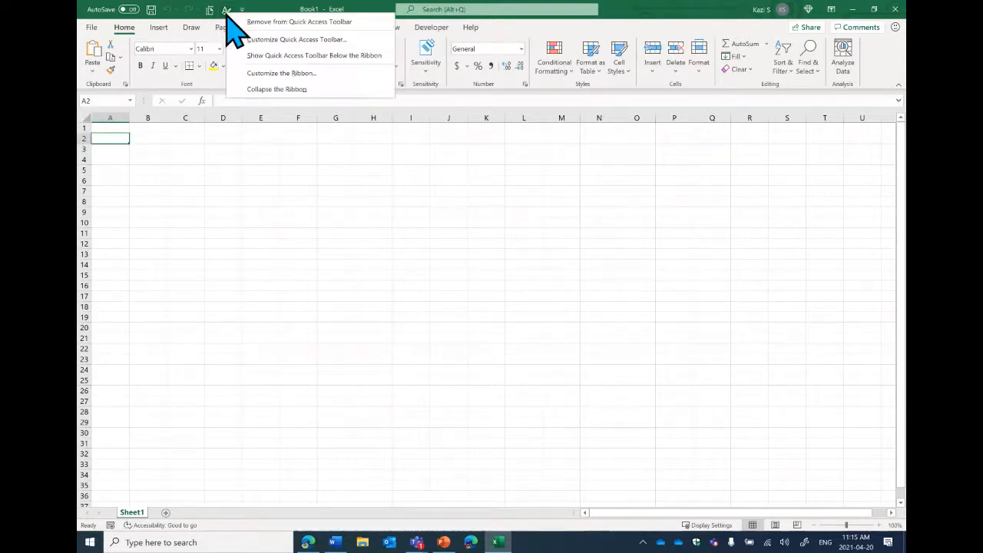
{"action": "left_click", "coordinate": [323, 21]}
{"action": "right_click", "coordinate": [209, 13]}
{"action": "key", "text": "Escape"}
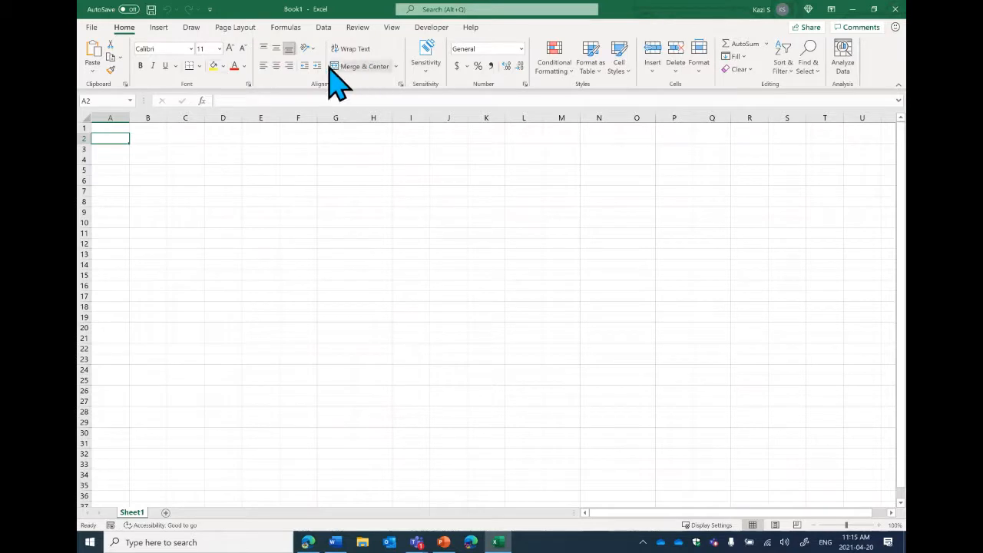
- Add the Font command group to the Quick Access Toolbar and remove it again
{"action": "right_click", "coordinate": [218, 77]}
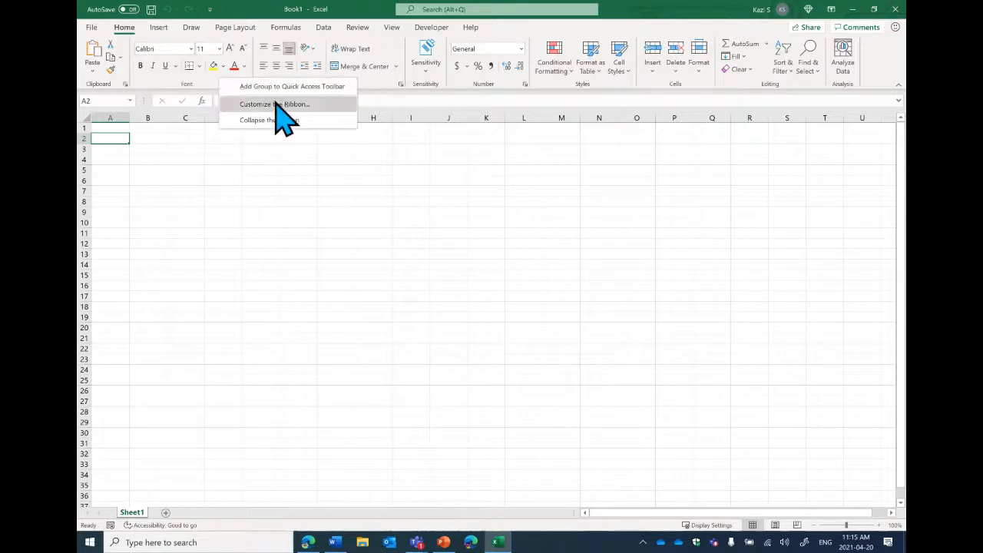
{"action": "left_click", "coordinate": [289, 83]}
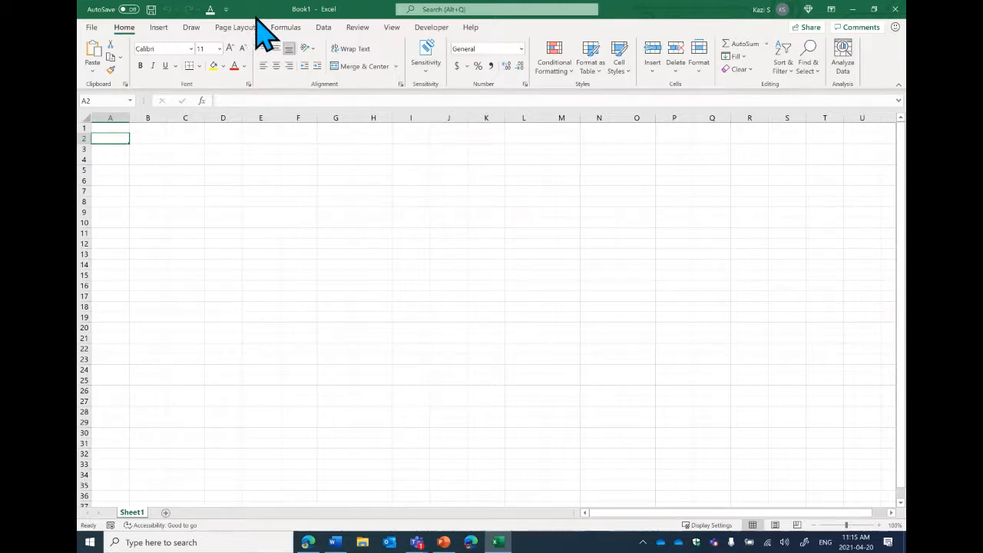
{"action": "right_click", "coordinate": [210, 10]}
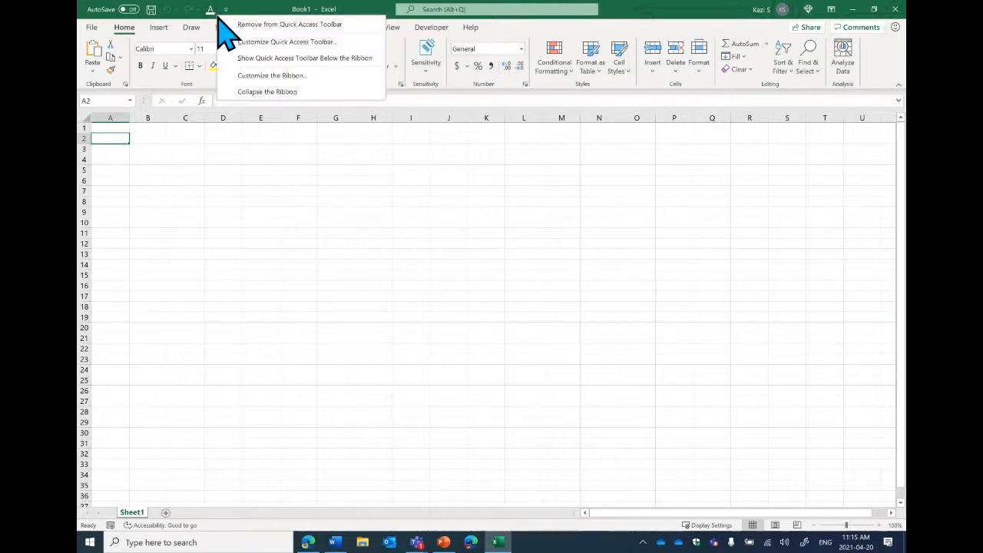
{"action": "left_click", "coordinate": [296, 25]}
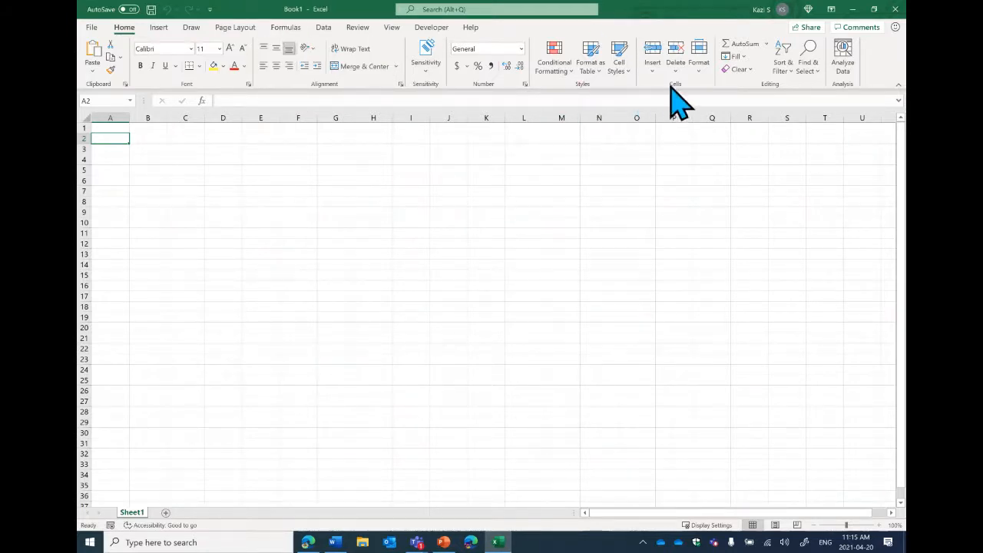
- Look through the Formulas, Page Layout, Data and Insert commands on the ribbon
{"action": "left_click", "coordinate": [324, 27]}
{"action": "left_click", "coordinate": [285, 27]}
{"action": "left_click", "coordinate": [244, 28]}
{"action": "left_click", "coordinate": [326, 27]}
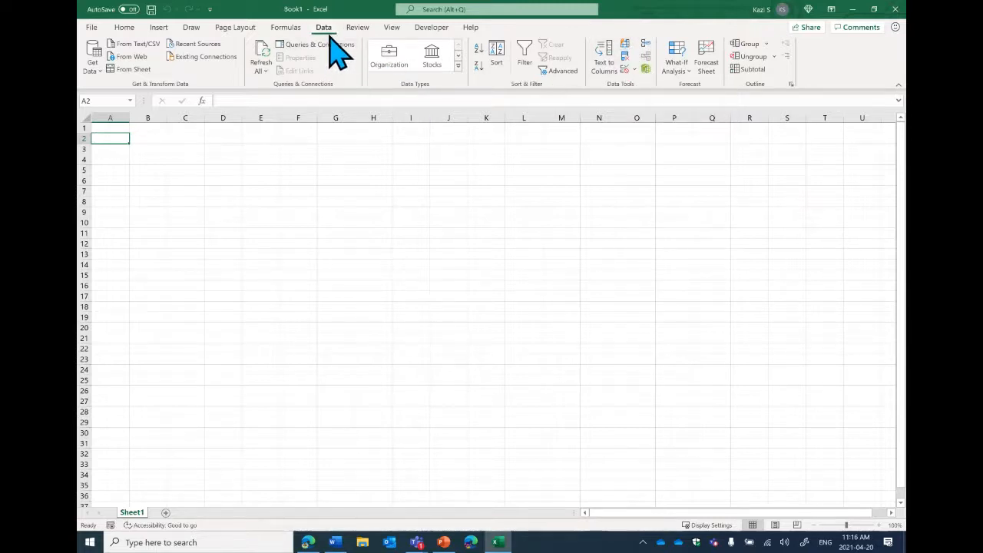
{"action": "left_click", "coordinate": [158, 28]}
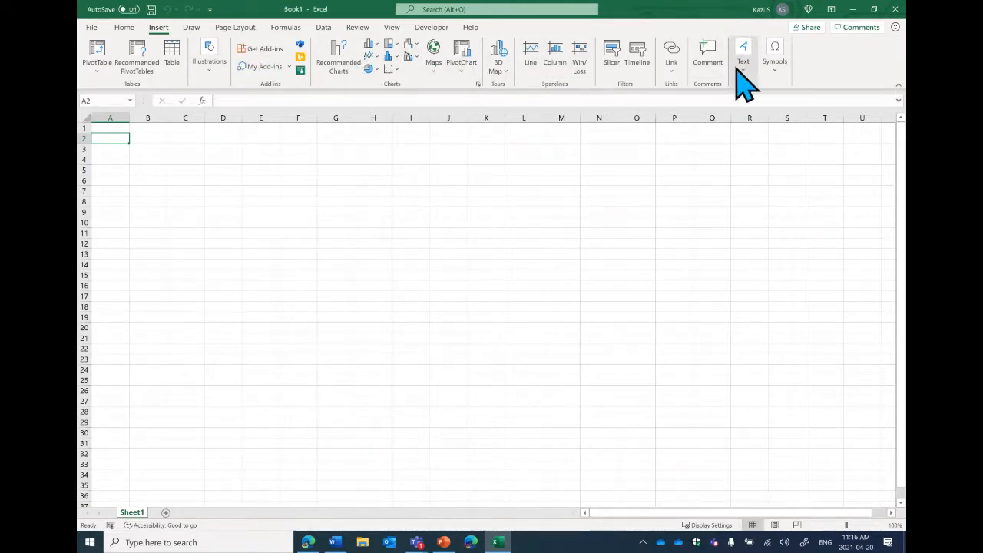
- Search the commands for "flash" and try running Flash Fill on the empty cell A2
{"action": "left_click", "coordinate": [463, 10]}
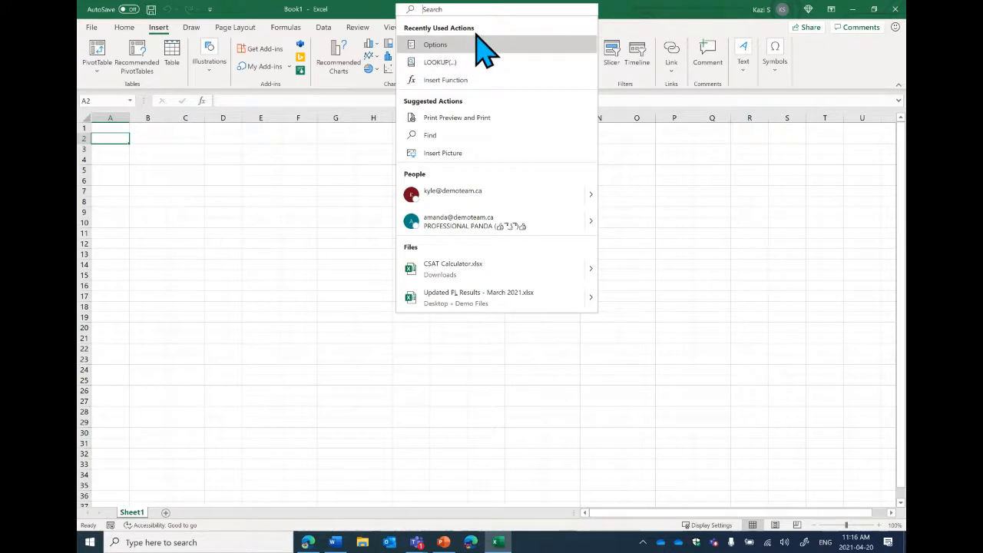
{"action": "type", "text": "flsih"}
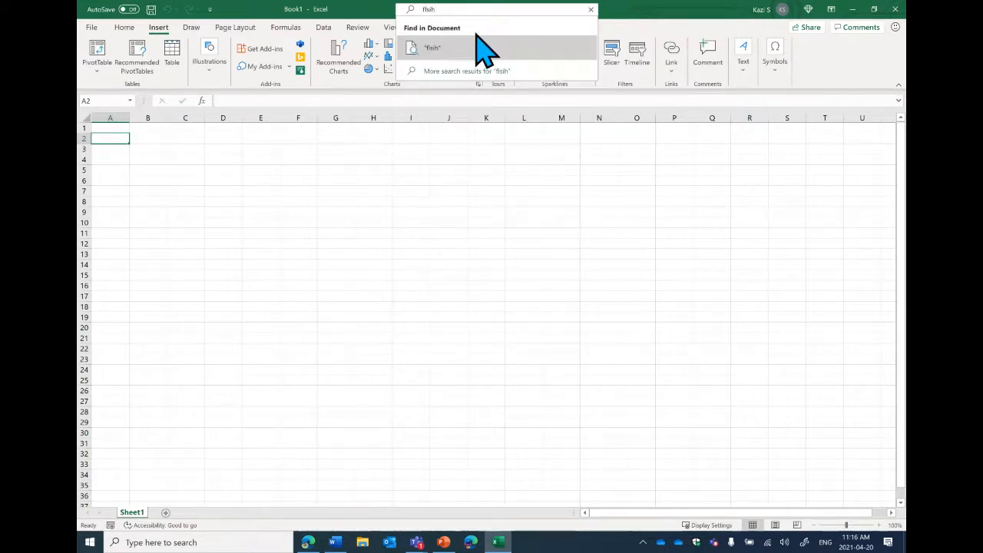
{"action": "key", "text": "BackSpace"}
{"action": "key", "text": "BackSpace"}
{"action": "key", "text": "BackSpace"}
{"action": "key", "text": "BackSpace"}
{"action": "type", "text": "lash"}
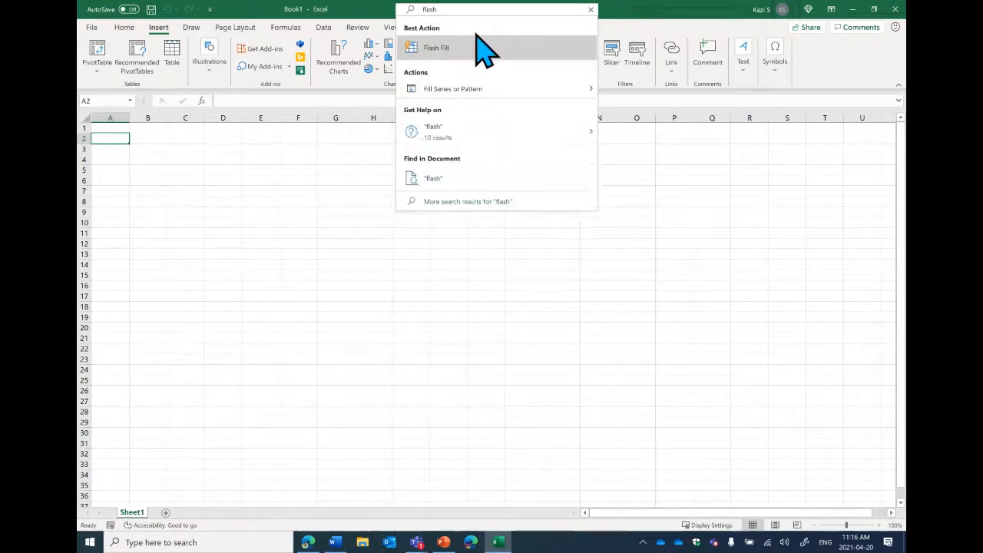
{"action": "left_click", "coordinate": [440, 50]}
{"action": "left_click", "coordinate": [498, 306]}
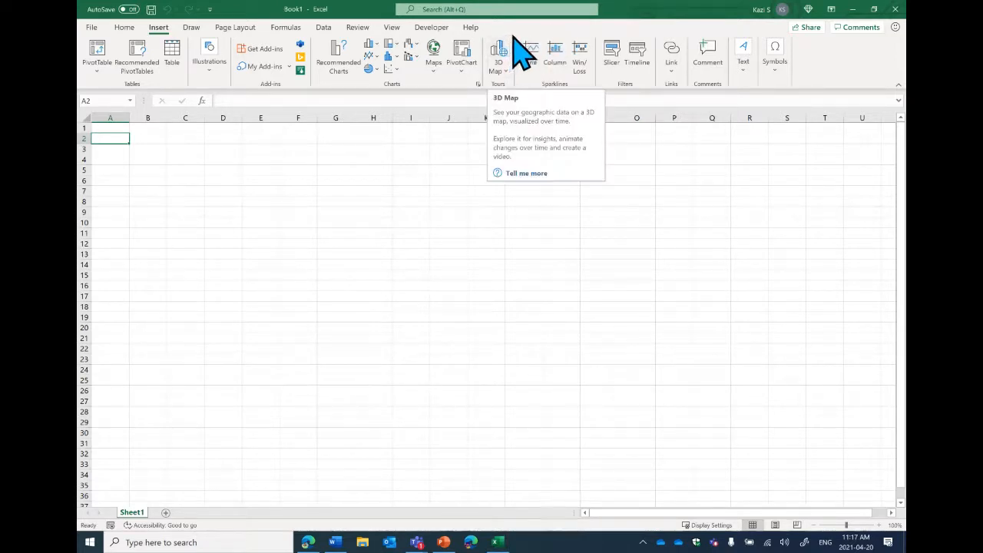
- Inspect the Microsoft Search box and its suggested actions, enlarging the box with the screen magnifier
{"action": "left_click", "coordinate": [465, 9]}
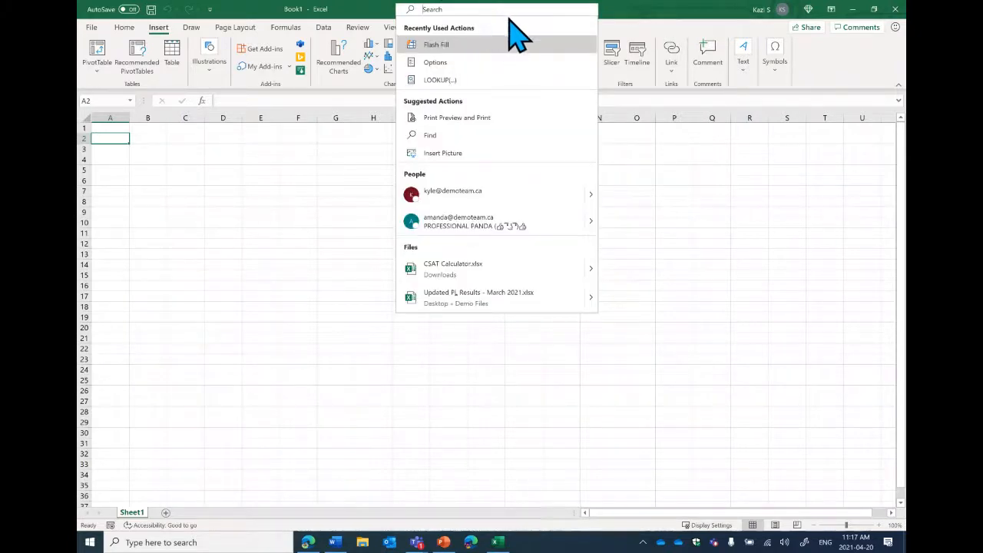
{"action": "key", "text": "Escape"}
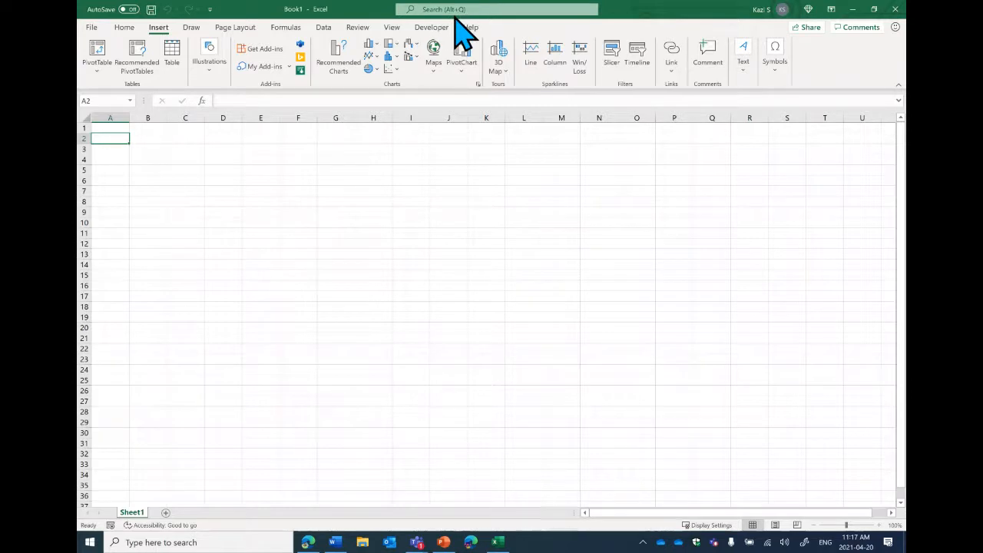
{"action": "key", "text": "super+plus"}
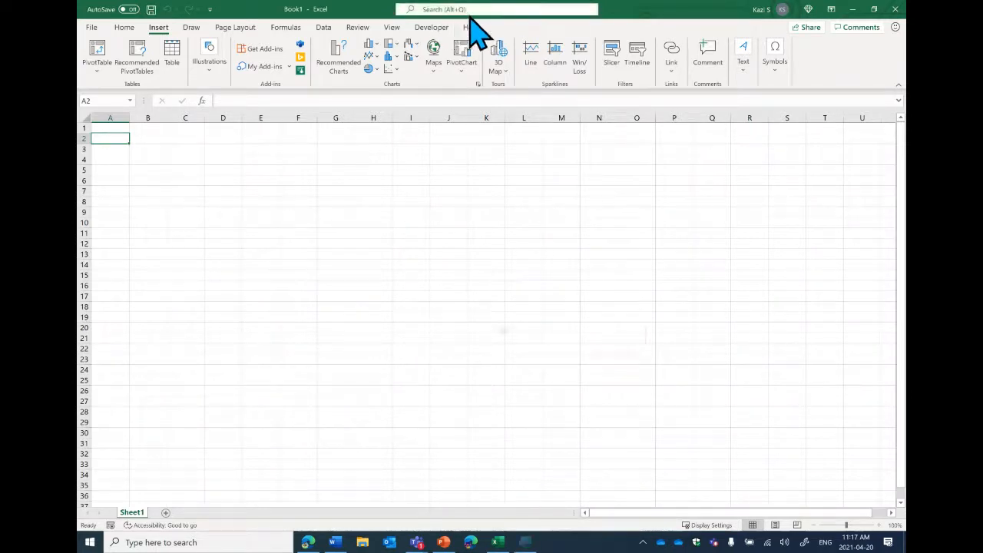
{"action": "left_click", "coordinate": [450, 12]}
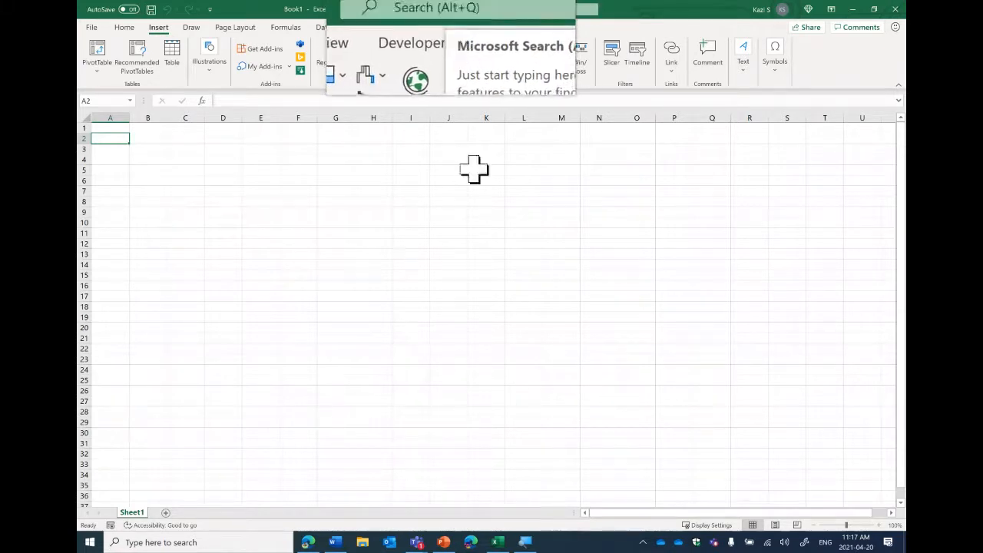
{"action": "key", "text": "Escape"}
{"action": "key", "text": "super+Escape"}
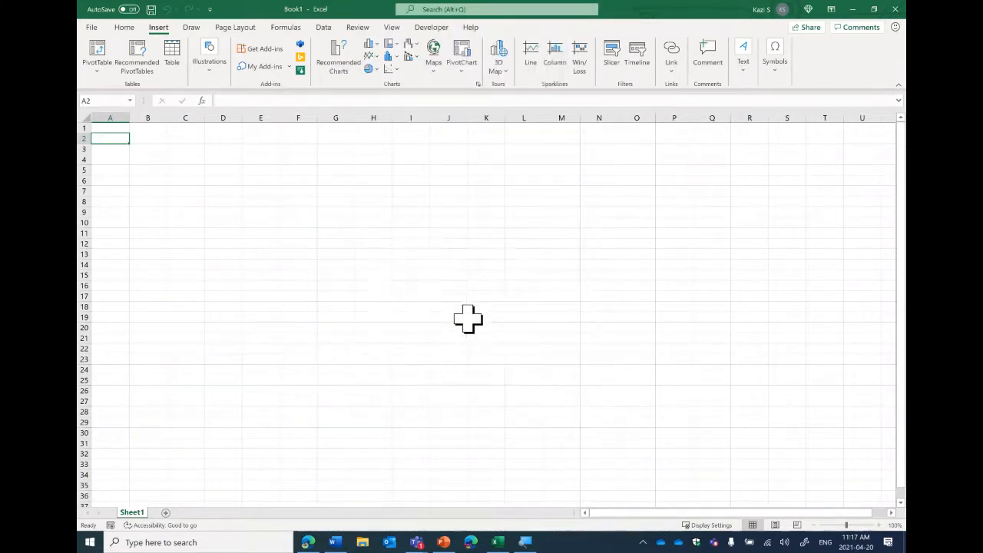
{"action": "left_click", "coordinate": [483, 10]}
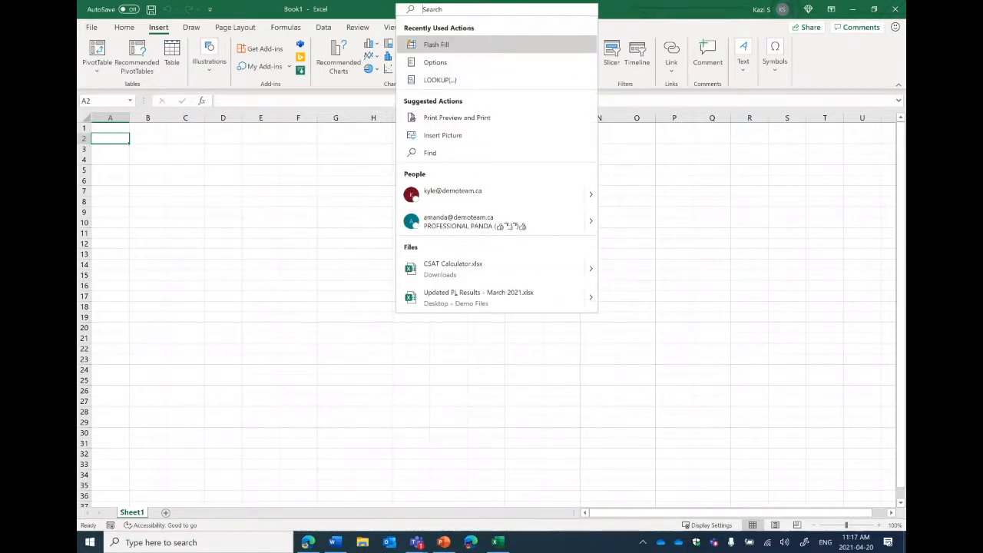
{"action": "left_click", "coordinate": [334, 542]}
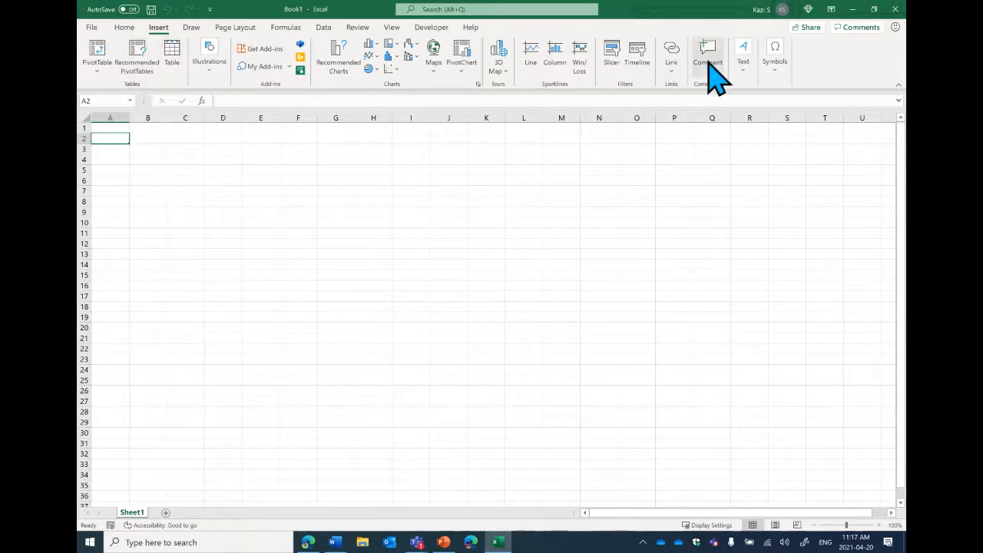
- Review the Insert Cells help article on inserting or deleting rows and columns, including its video, and close the help
{"action": "left_click", "coordinate": [125, 27]}
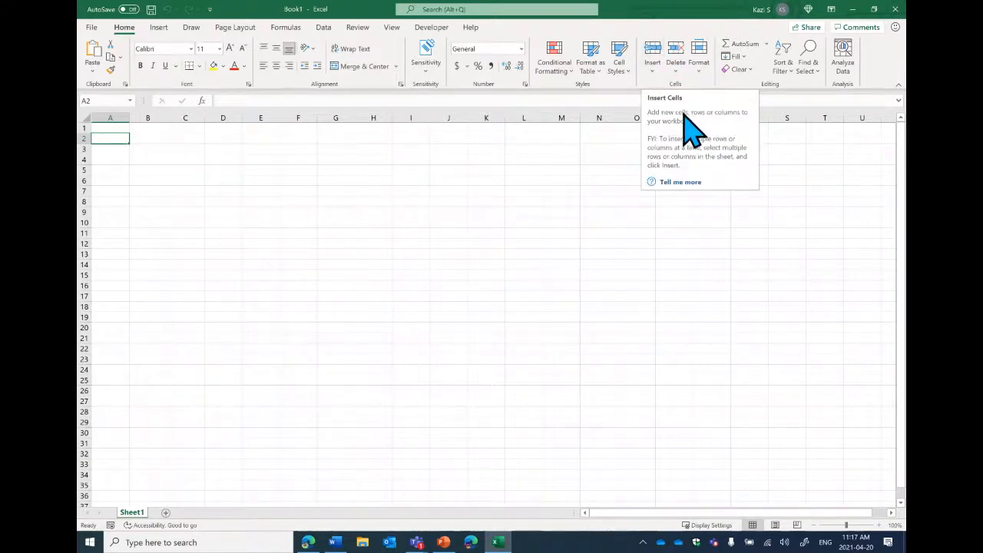
{"action": "left_click", "coordinate": [673, 182]}
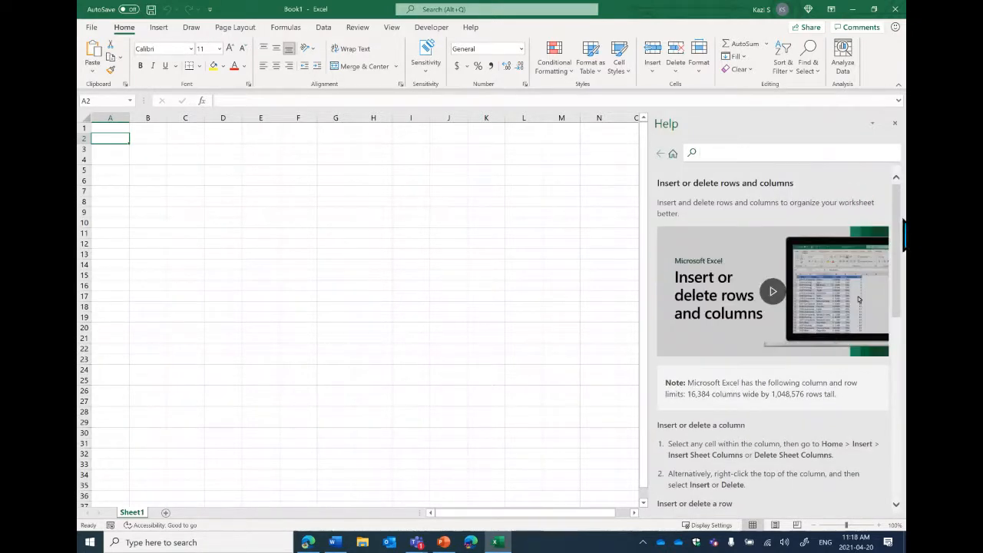
{"action": "scroll", "coordinate": [900, 239], "scroll_direction": "down", "scroll_amount": 1}
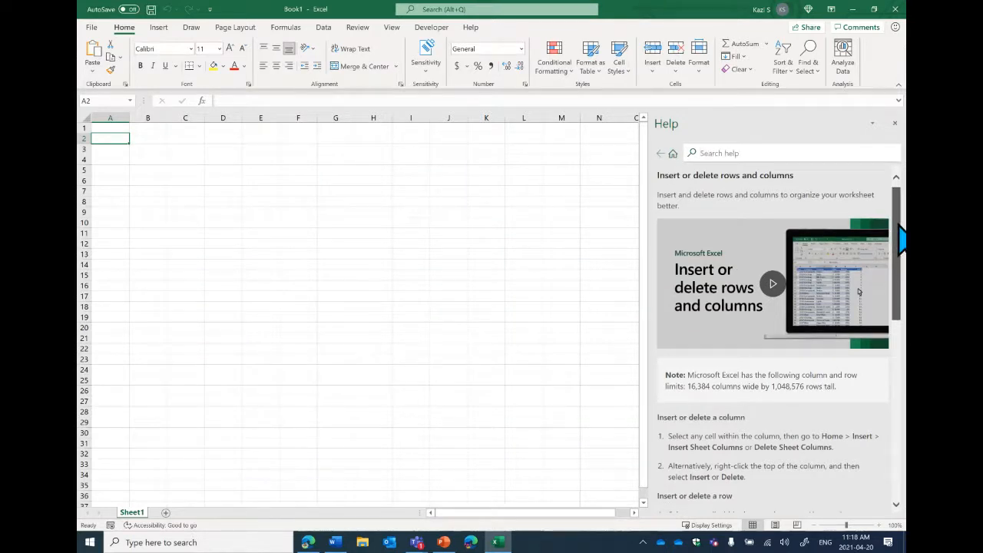
{"action": "left_click", "coordinate": [768, 289]}
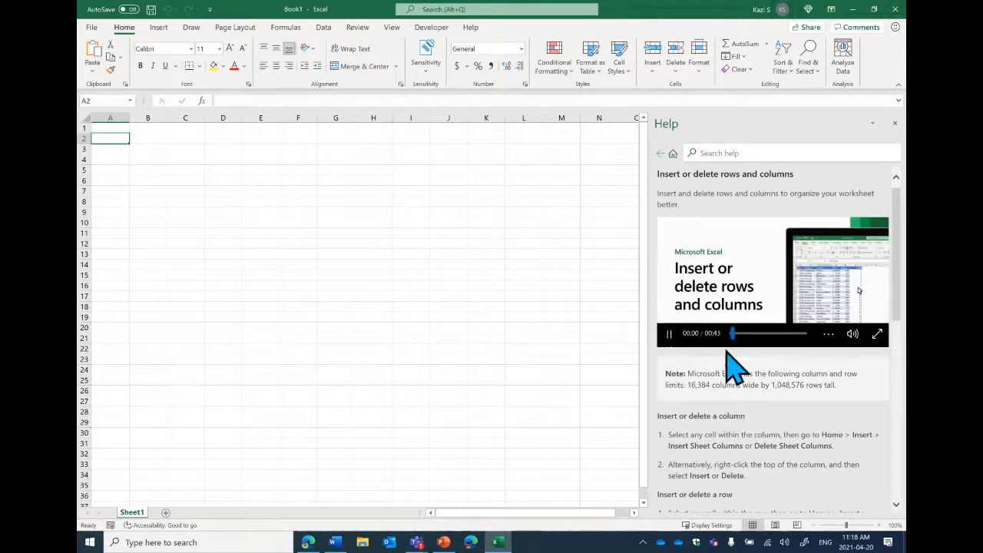
{"action": "left_click", "coordinate": [851, 337]}
{"action": "left_click_drag", "start_coordinate": [901, 300], "coordinate": [903, 446]}
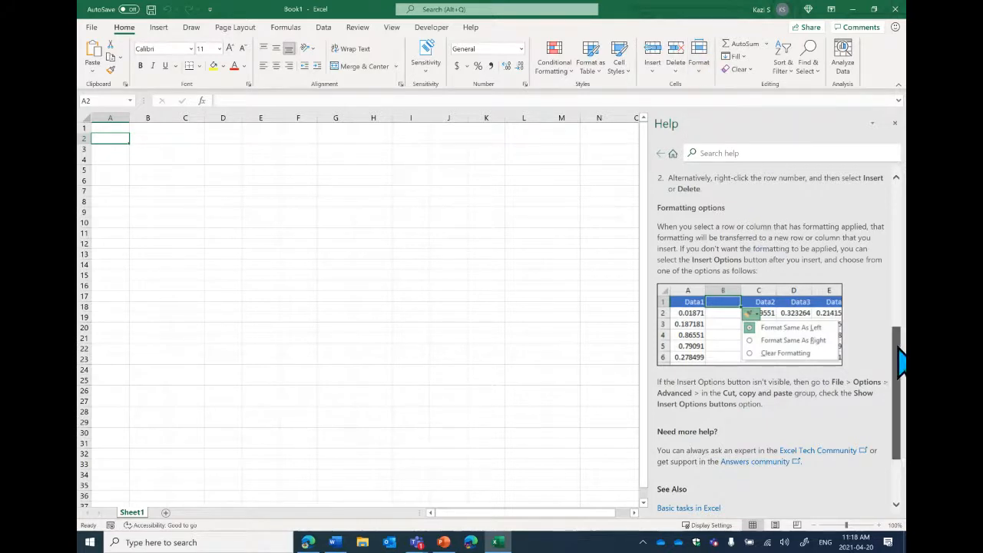
{"action": "scroll", "coordinate": [899, 347], "scroll_direction": "down", "scroll_amount": 2}
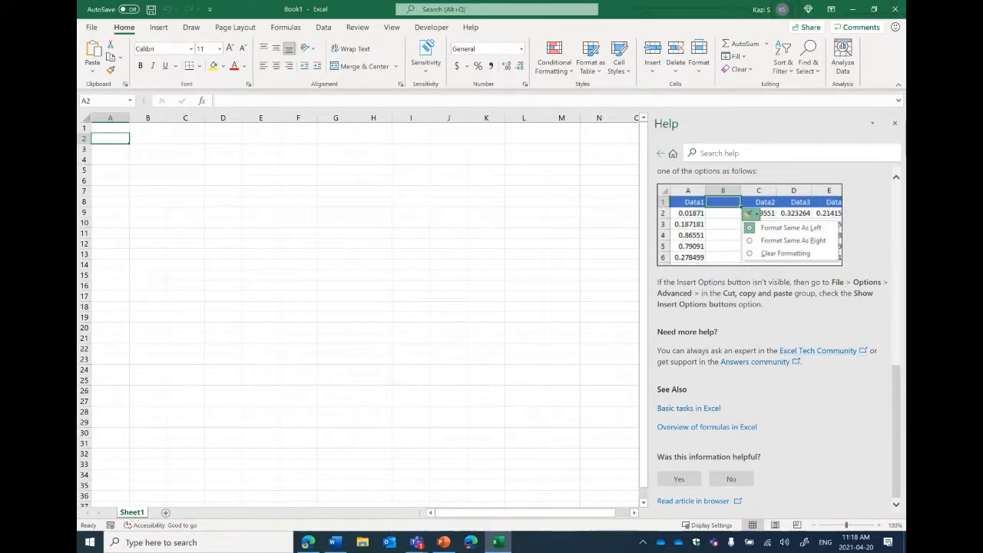
{"action": "left_click", "coordinate": [895, 124]}
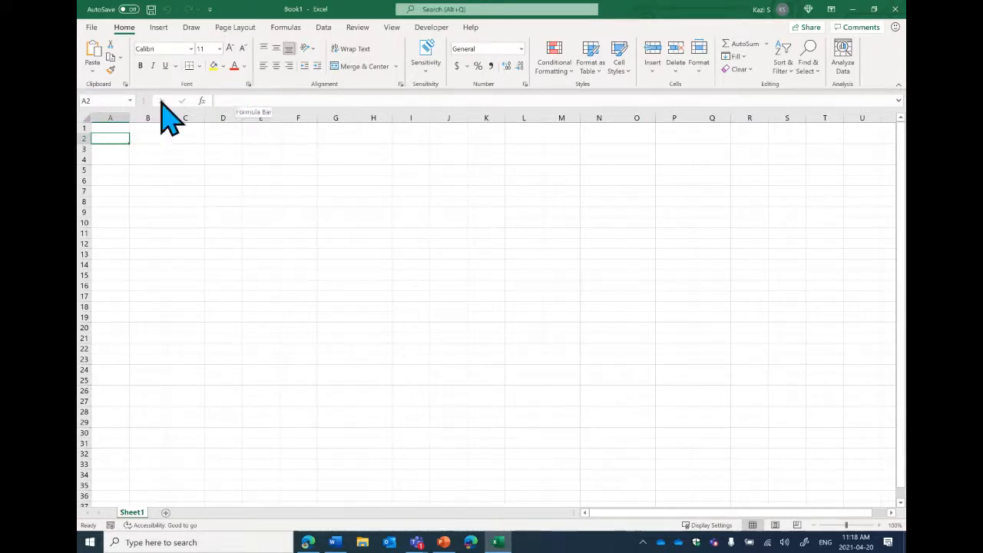
- Select various cells across the sheet, including C6, E11 and C19, to examine how the Name Box identifies each one
{"action": "left_click", "coordinate": [161, 168]}
{"action": "left_click", "coordinate": [186, 169]}
{"action": "left_click", "coordinate": [192, 180]}
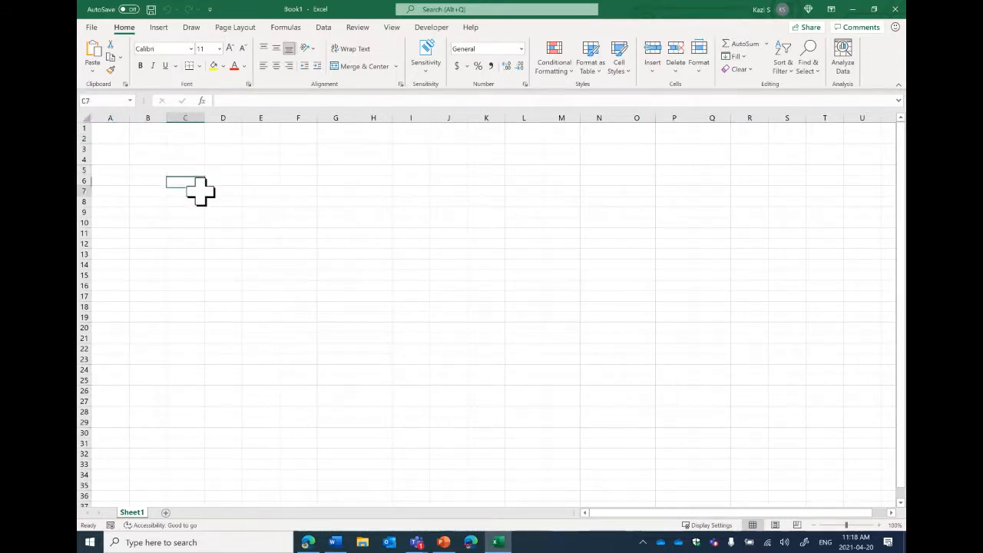
{"action": "left_click", "coordinate": [256, 183]}
{"action": "left_click", "coordinate": [277, 233]}
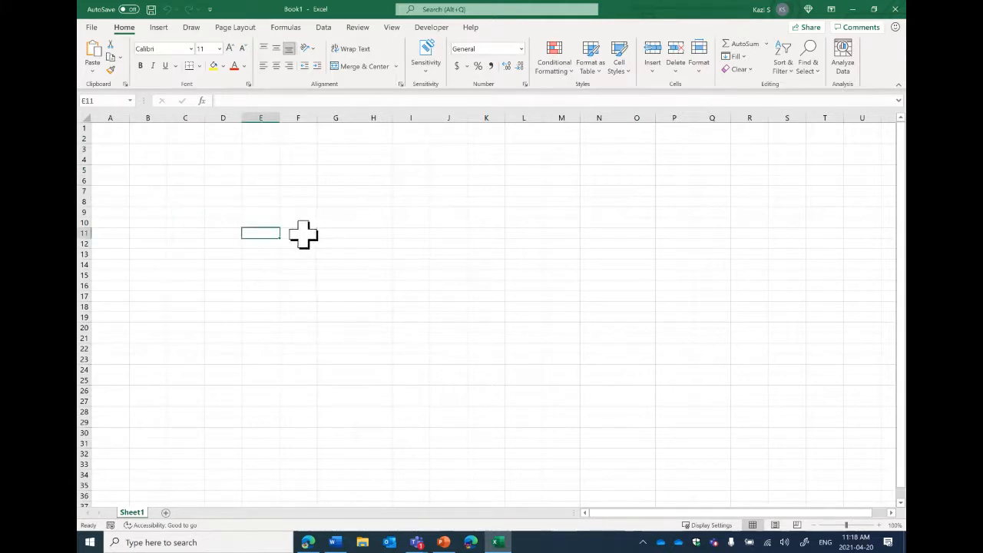
{"action": "left_click", "coordinate": [284, 235]}
{"action": "left_click", "coordinate": [273, 235]}
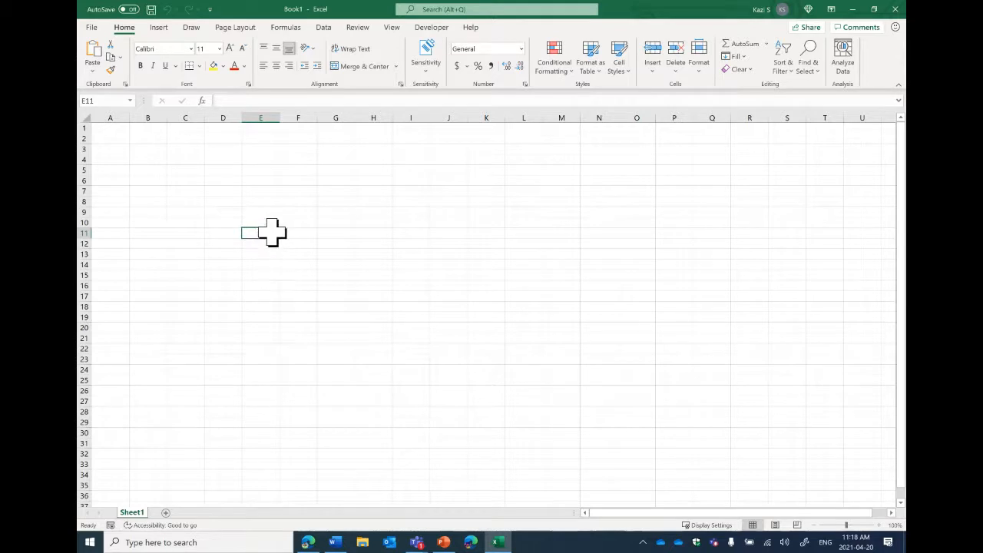
{"action": "left_click", "coordinate": [221, 202]}
{"action": "left_click", "coordinate": [198, 317]}
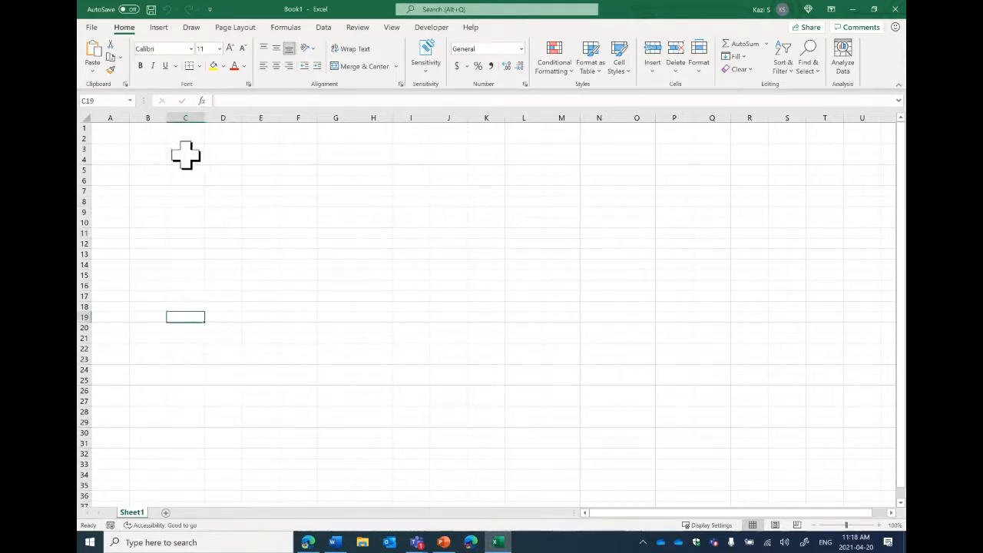
- Jump to cell H20 using the Name Box and enter =sum in it through the formula bar
{"action": "left_click", "coordinate": [104, 100]}
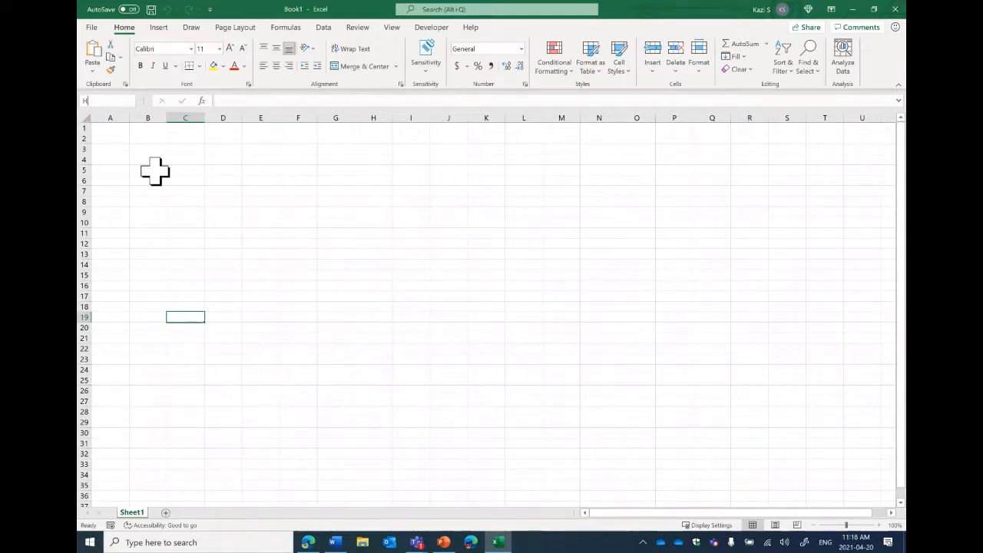
{"action": "key", "text": "Return"}
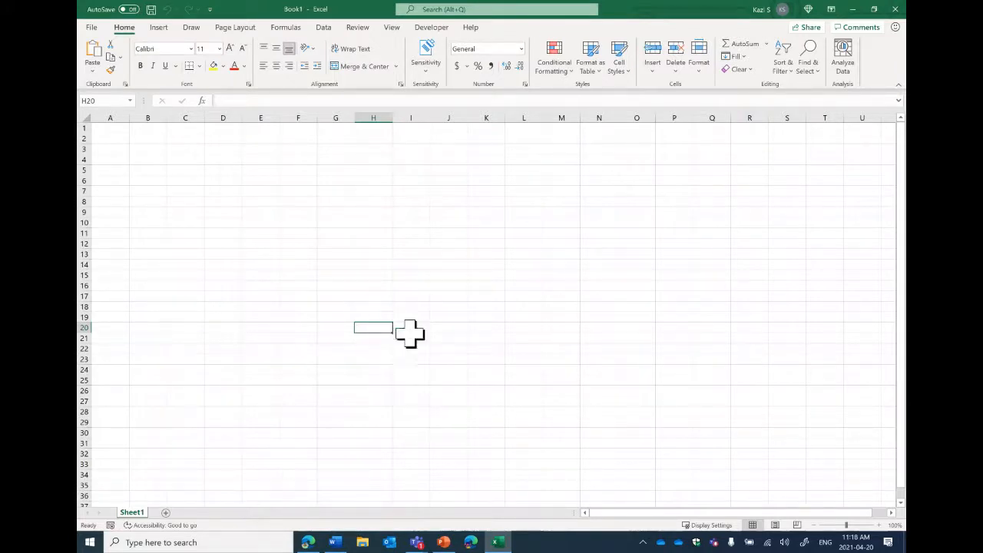
{"action": "left_click", "coordinate": [235, 101]}
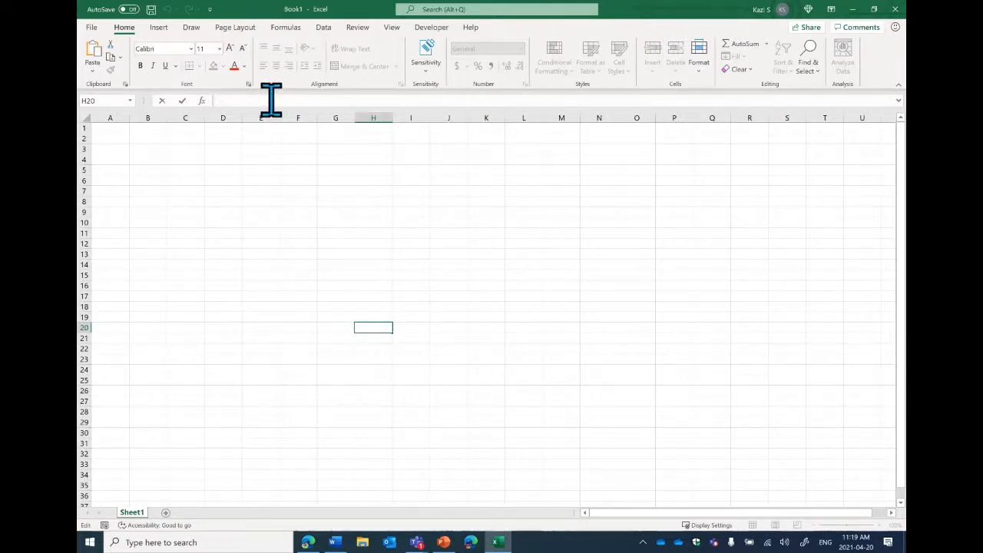
{"action": "type", "text": "="}
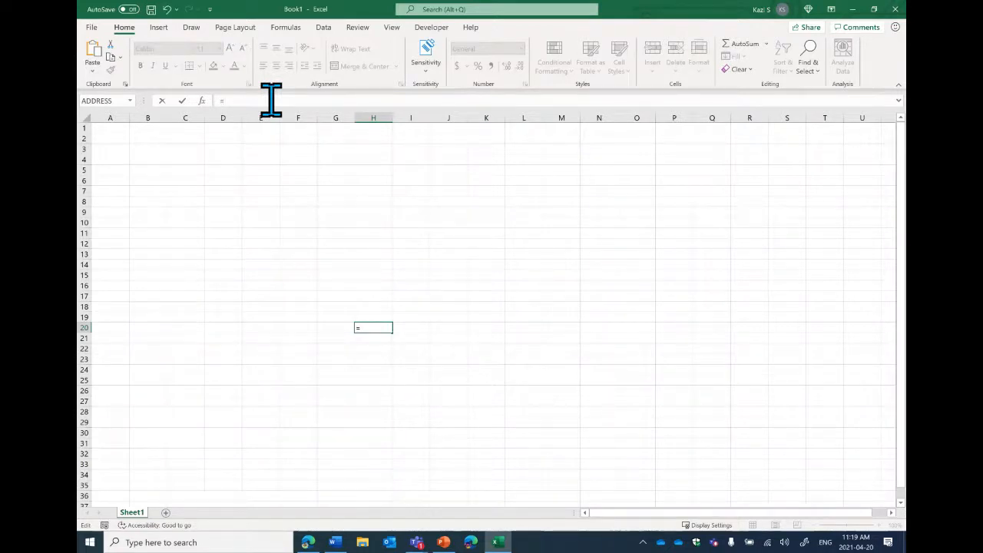
{"action": "type", "text": "sum"}
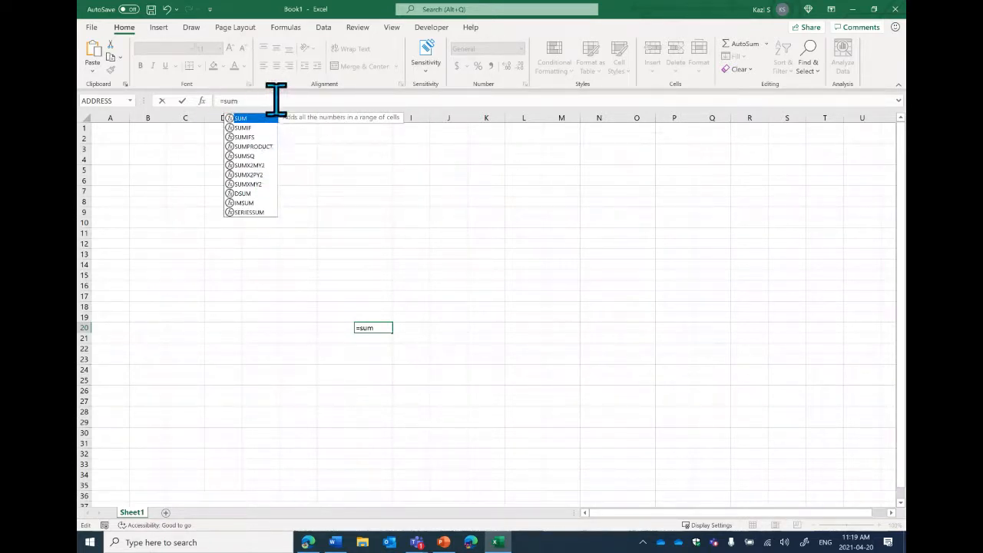
{"action": "key", "text": "Return"}
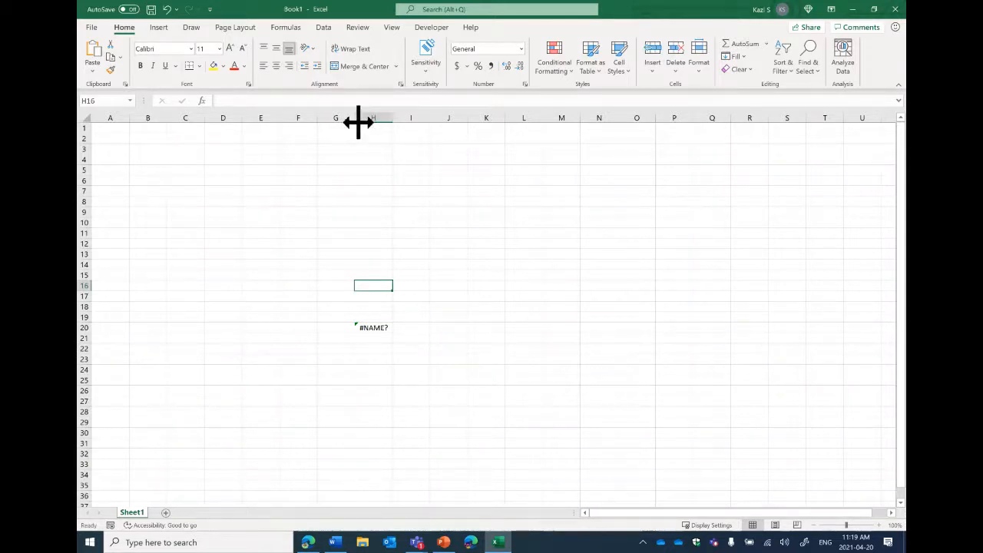
- Select cells I7, G12 and I12 and the range I4:S24 to examine the formula bar for each selection
{"action": "left_click", "coordinate": [416, 192]}
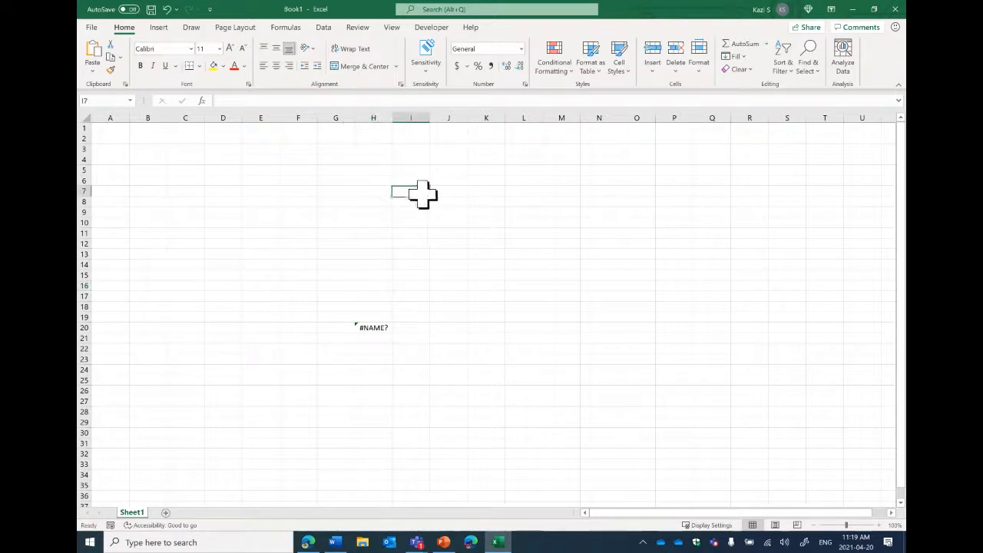
{"action": "left_click_drag", "start_coordinate": [607, 310], "coordinate": [689, 333]}
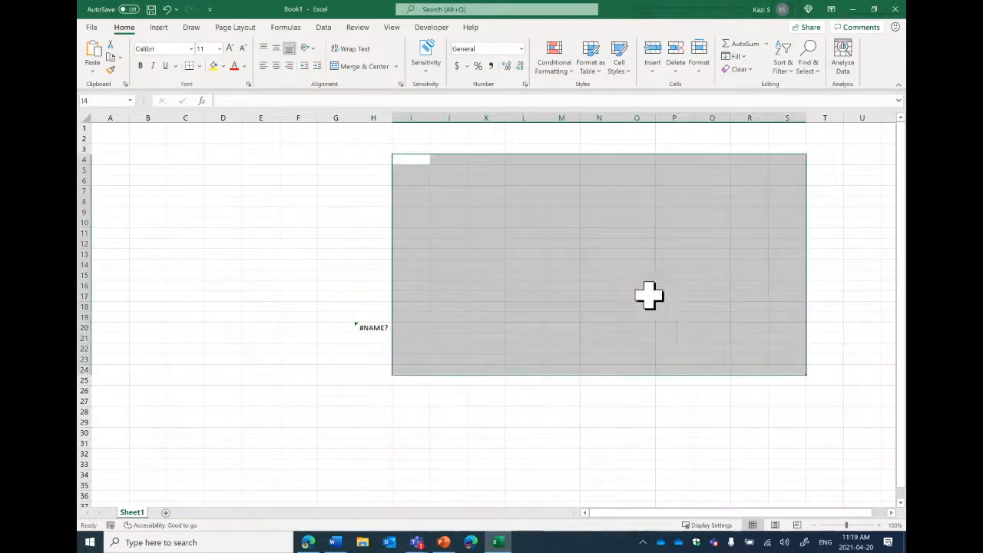
{"action": "left_click", "coordinate": [336, 243]}
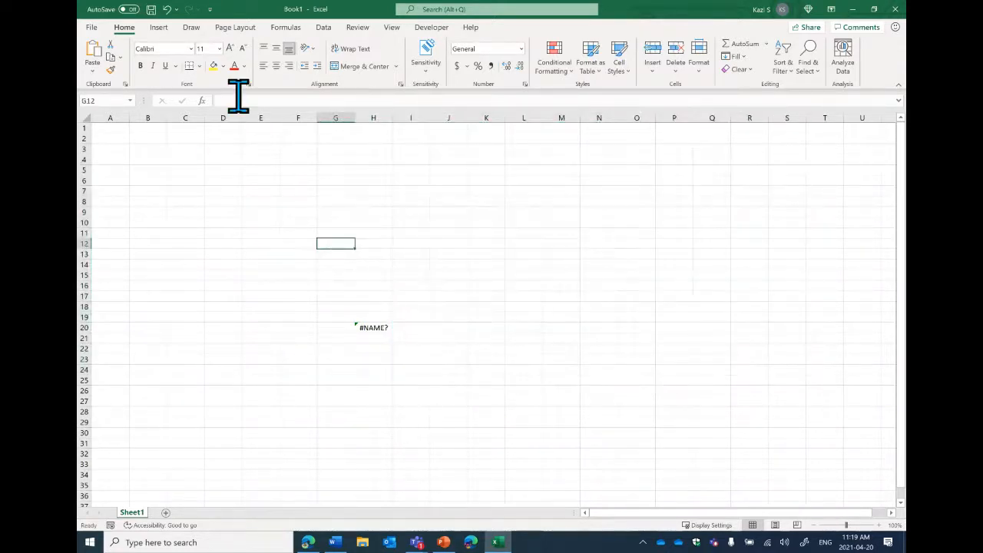
{"action": "left_click", "coordinate": [407, 244]}
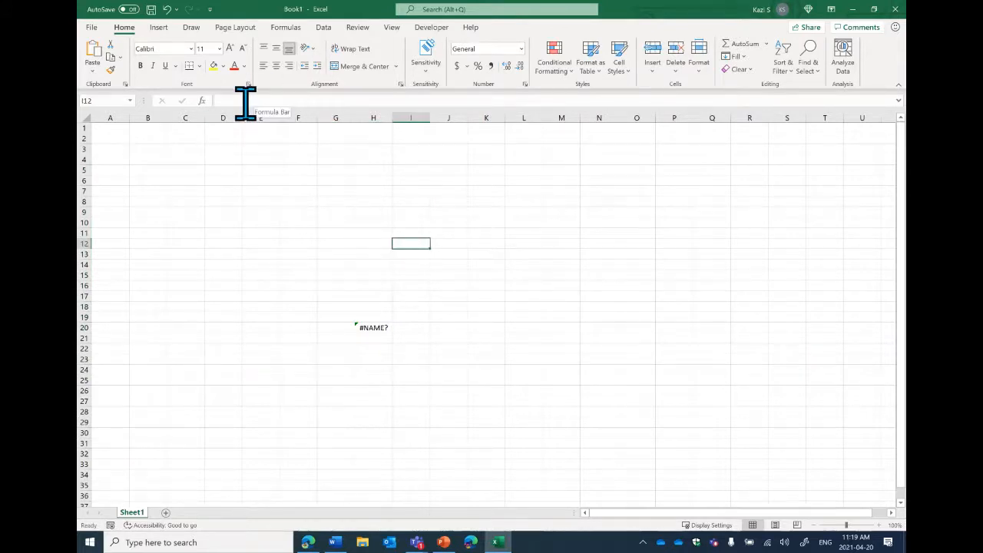
- Clear the formula from cell H20
{"action": "double_click", "coordinate": [384, 328]}
{"action": "key", "text": "BackSpace"}
{"action": "key", "text": "BackSpace"}
{"action": "key", "text": "BackSpace"}
{"action": "key", "text": "BackSpace"}
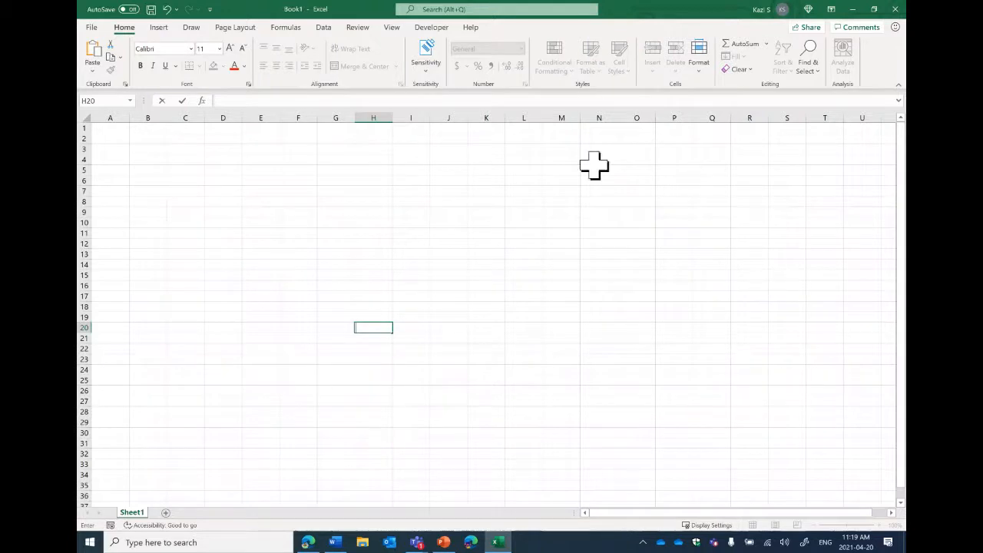
- Add three new worksheets after Sheet1 and delete the last one, Sheet4
{"action": "left_click", "coordinate": [133, 512]}
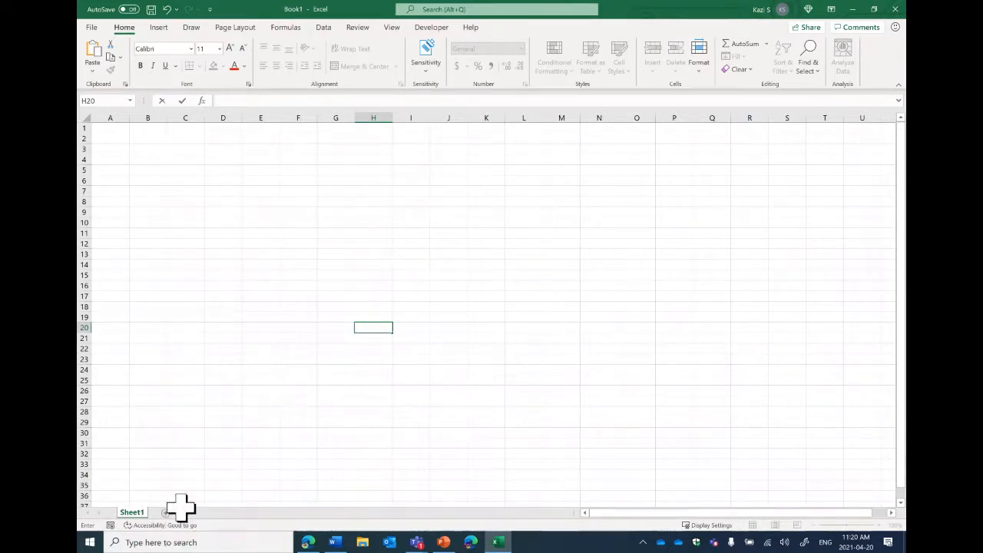
{"action": "left_click", "coordinate": [223, 474]}
{"action": "left_click", "coordinate": [166, 513]}
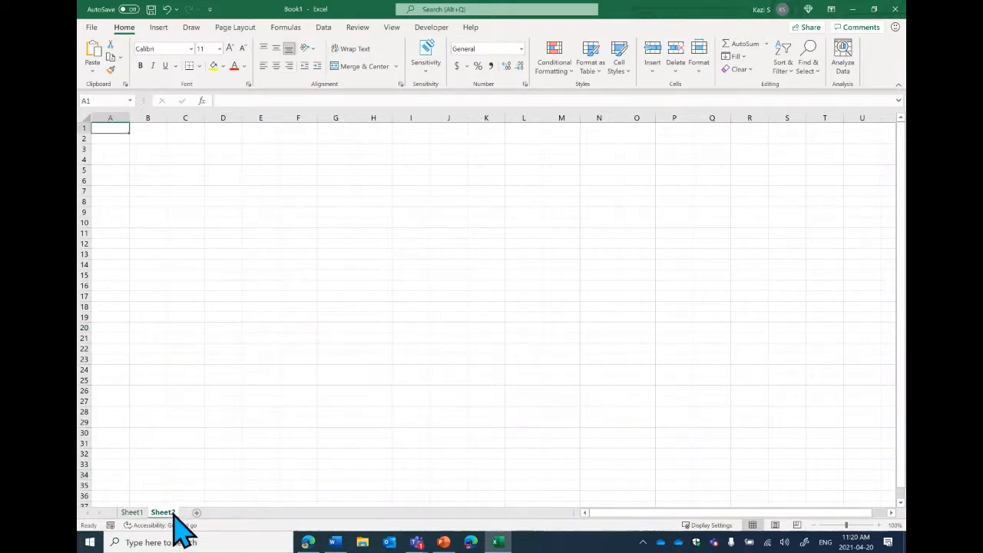
{"action": "left_click", "coordinate": [197, 512]}
{"action": "left_click", "coordinate": [228, 512]}
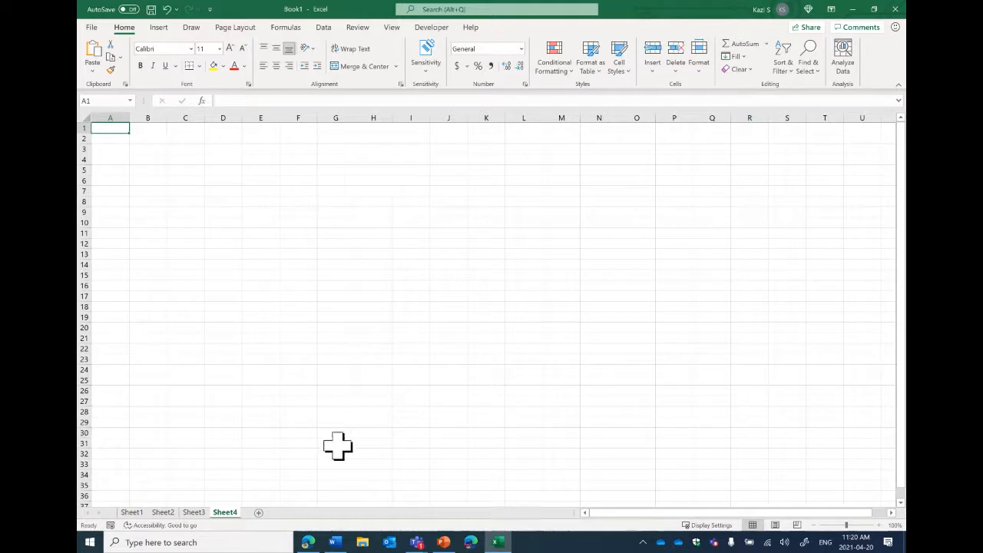
{"action": "right_click", "coordinate": [232, 515]}
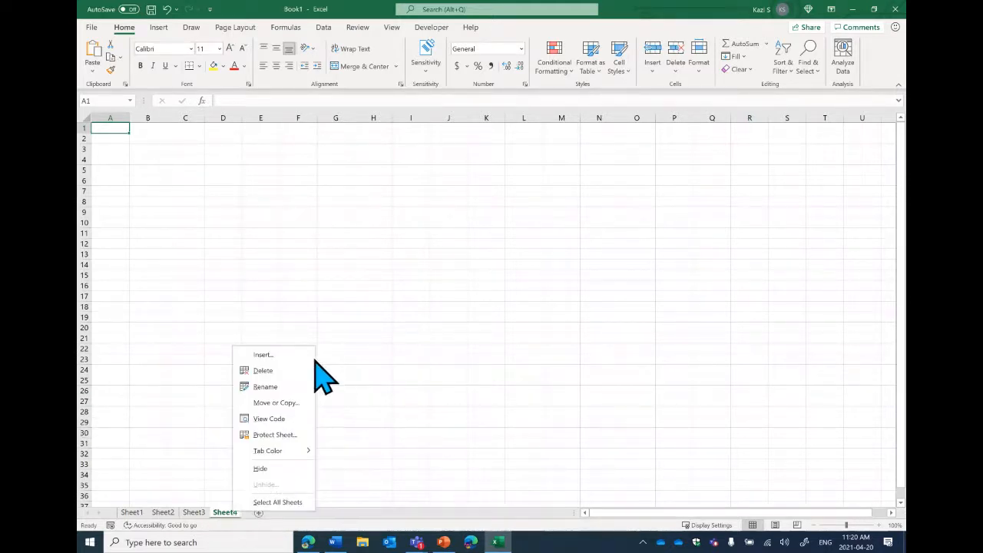
{"action": "left_click", "coordinate": [265, 371]}
- Rename Sheet3 as Demo and move it in front of Sheet1
{"action": "right_click", "coordinate": [192, 516]}
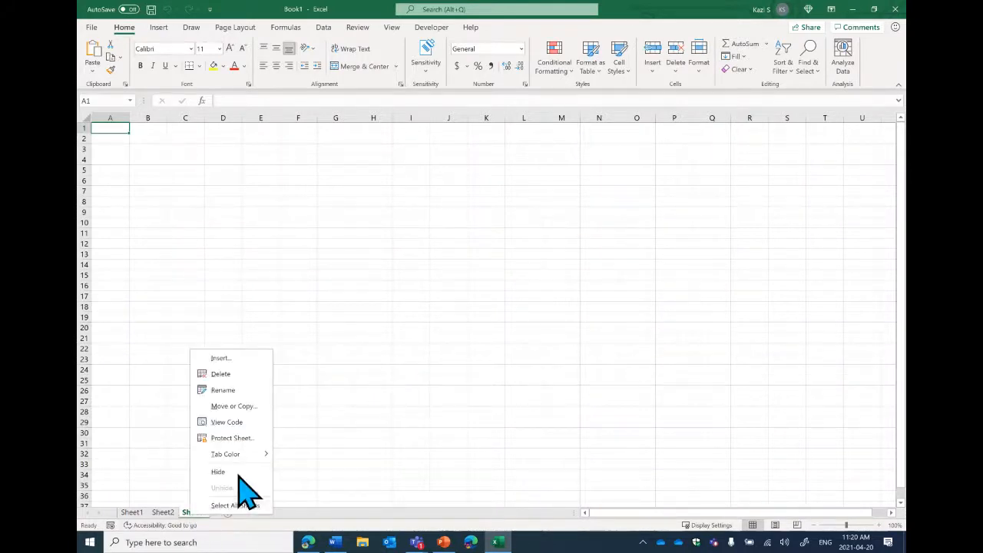
{"action": "left_click", "coordinate": [242, 388]}
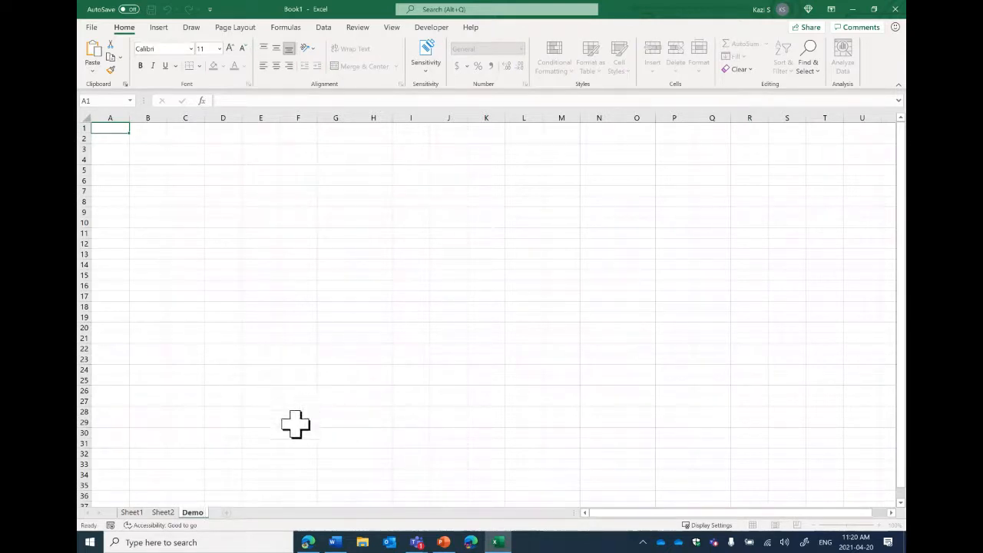
{"action": "left_click", "coordinate": [484, 296]}
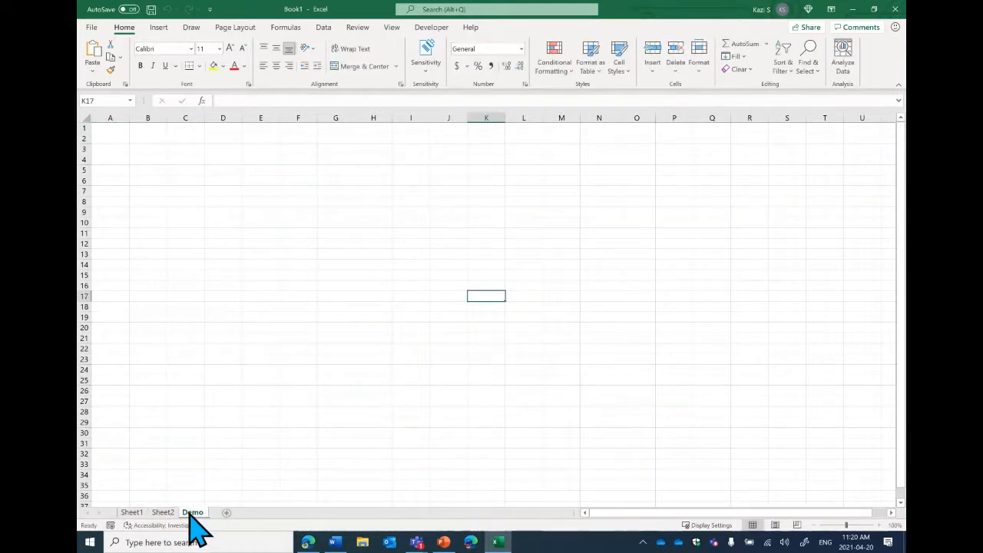
{"action": "scroll", "coordinate": [226, 445], "scroll_direction": "down", "scroll_amount": 3}
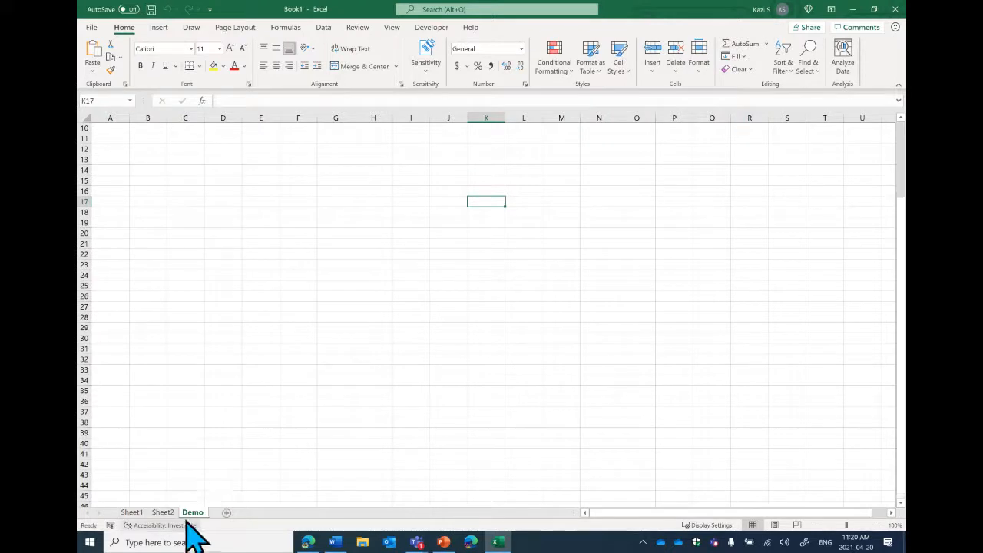
{"action": "left_click_drag", "start_coordinate": [193, 515], "coordinate": [126, 516]}
- Set the worksheet zoom to 110%, and shrink the window and maximize it again
{"action": "left_click", "coordinate": [879, 524]}
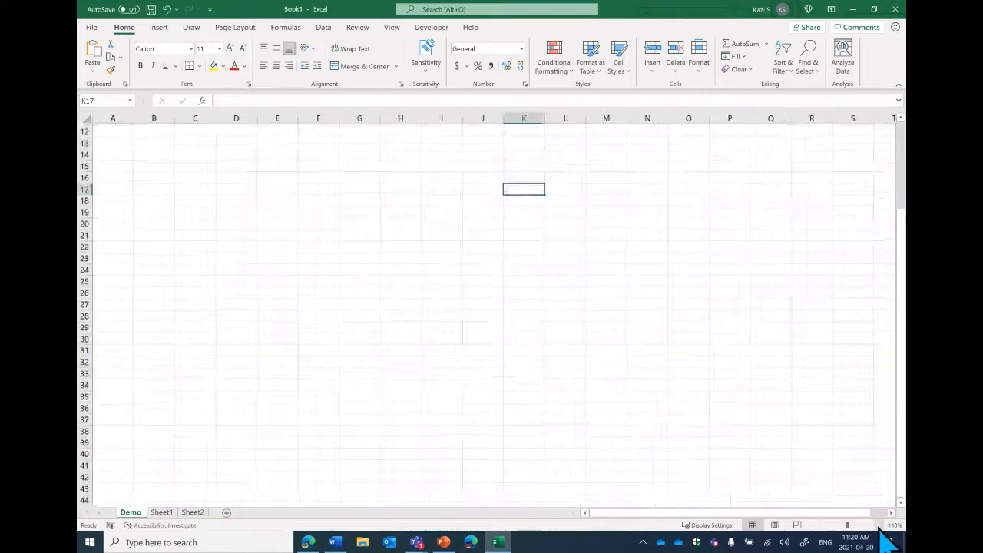
{"action": "double_click", "coordinate": [607, 11]}
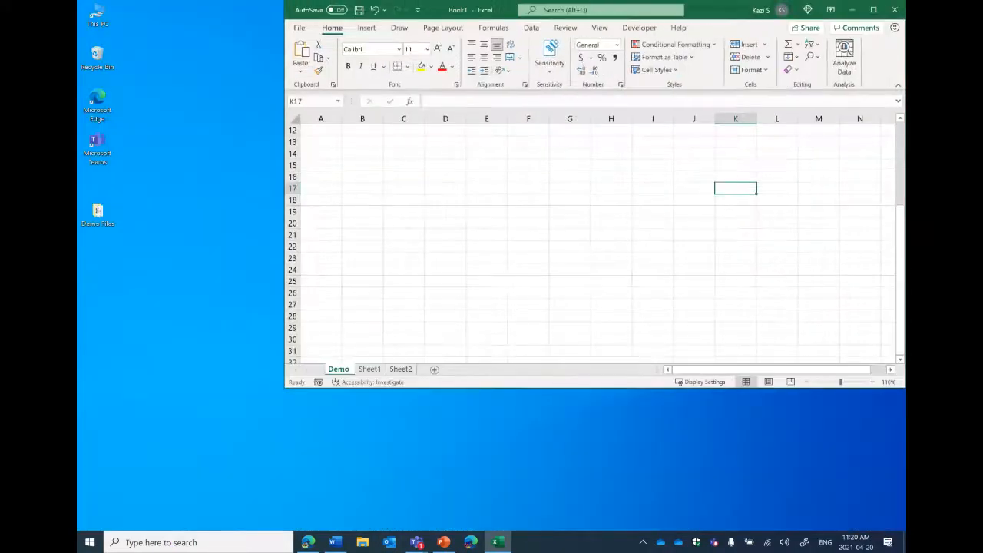
{"action": "left_click", "coordinate": [874, 9]}
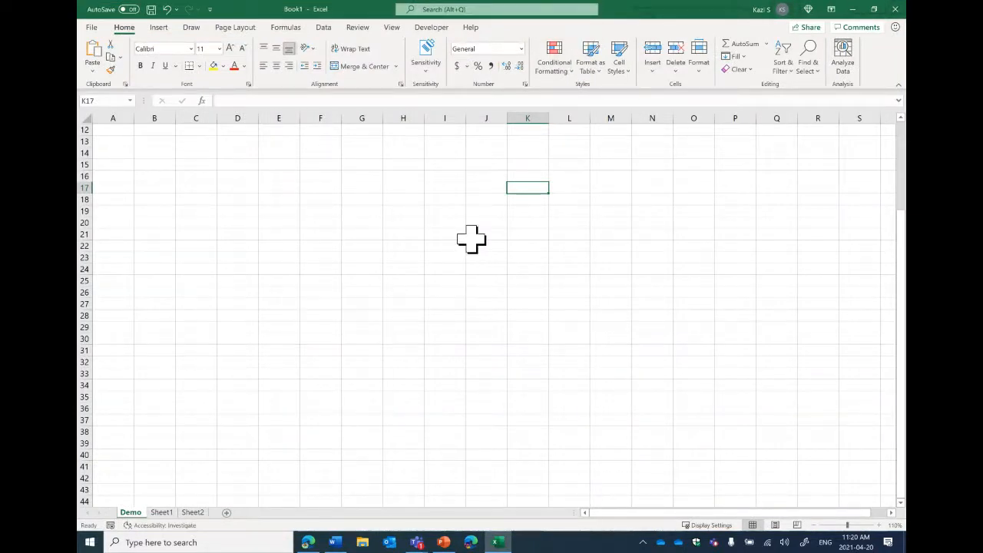
- Enter the number 3 in cell H18 and the word Text in cell H19
{"action": "left_click", "coordinate": [391, 198]}
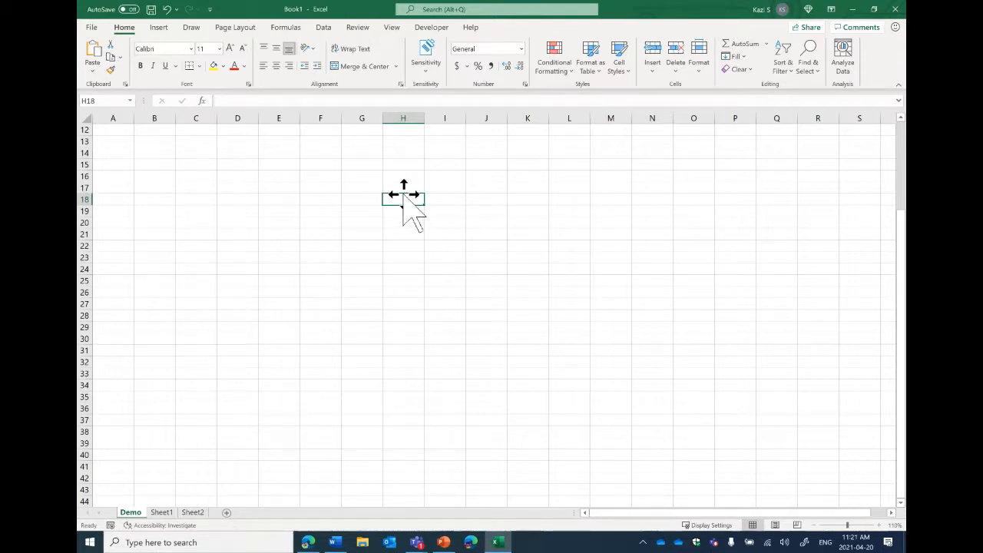
{"action": "type", "text": "3"}
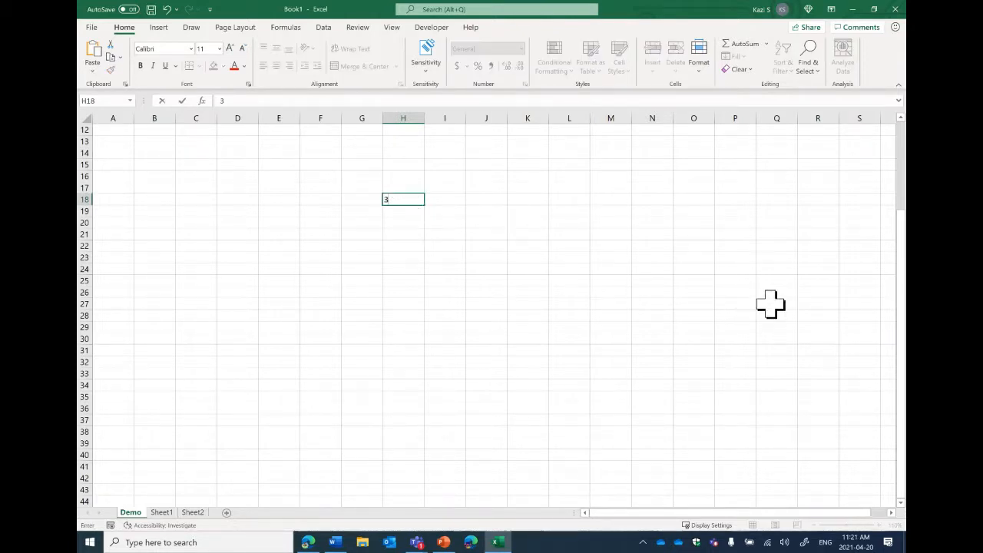
{"action": "key", "text": "Return"}
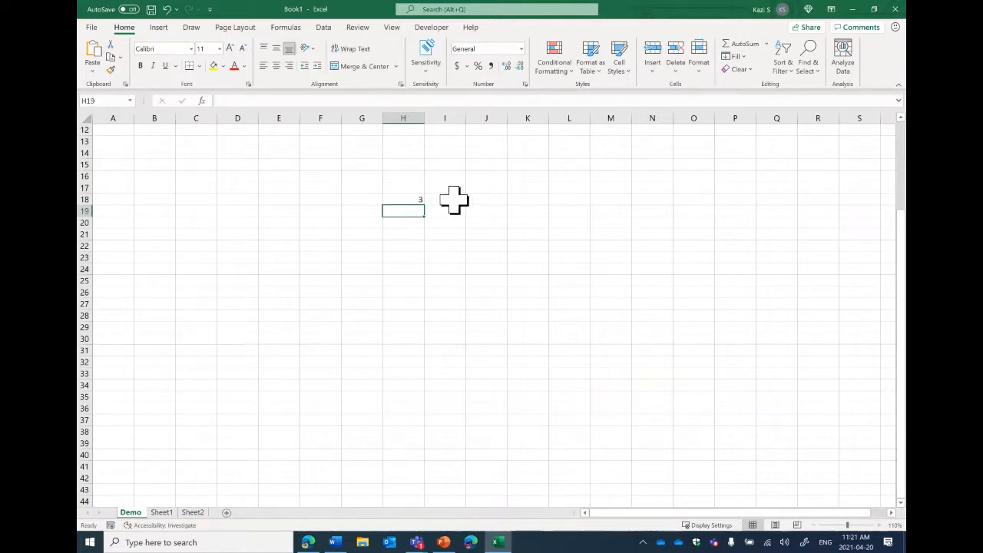
{"action": "type", "text": "Text"}
{"action": "key", "text": "Return"}
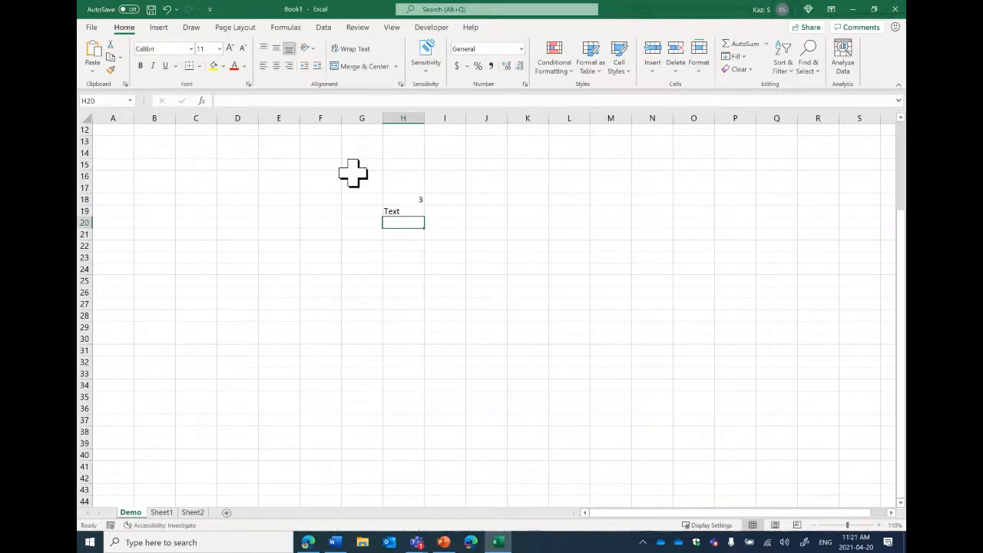
- Clear the sample entries from cells H19 and H18
{"action": "left_click", "coordinate": [377, 281]}
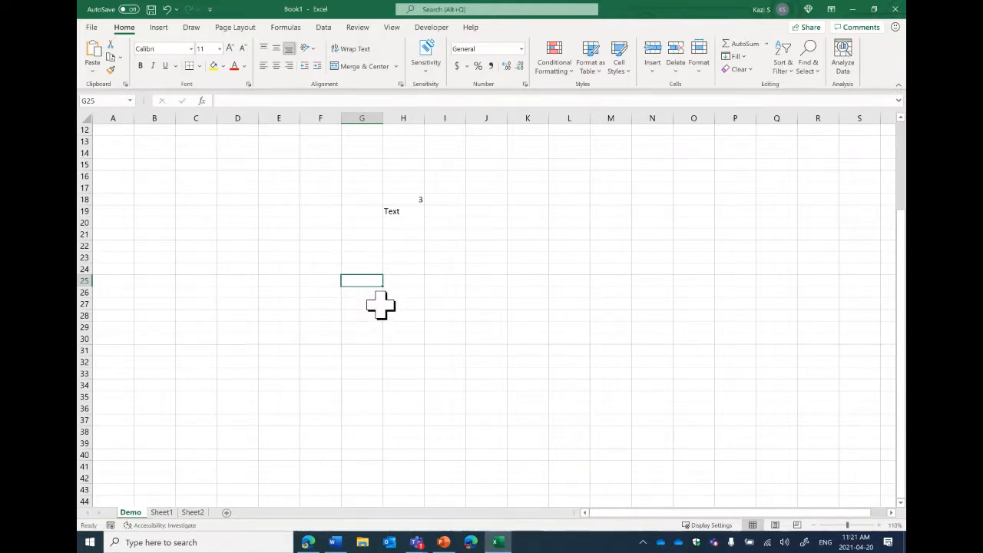
{"action": "left_click", "coordinate": [411, 212]}
{"action": "key", "text": "BackSpace"}
{"action": "left_click", "coordinate": [418, 198]}
{"action": "key", "text": "BackSpace"}
- Enter the cities London, Toronto, Tel Aviv and New York in cells D20 to D23
{"action": "left_click", "coordinate": [240, 221]}
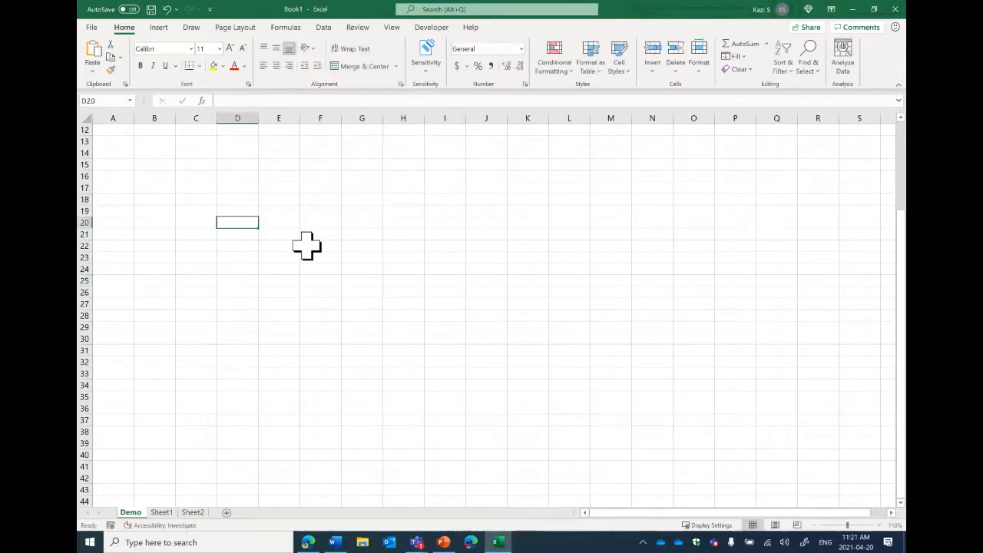
{"action": "type", "text": "London"}
{"action": "key", "text": "Return"}
{"action": "type", "text": "Toronto"}
{"action": "key", "text": "Return"}
{"action": "type", "text": "Tel"}
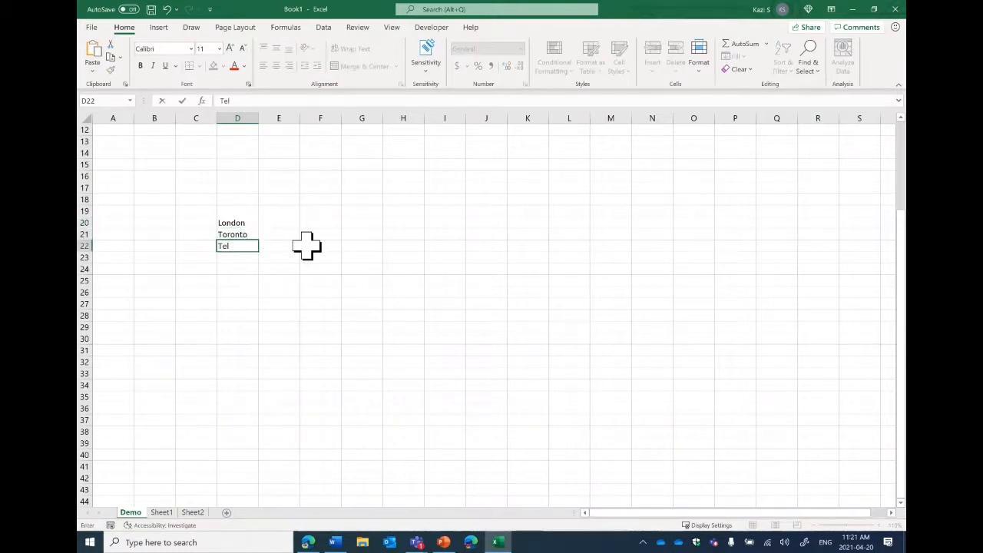
{"action": "key", "text": "Return"}
{"action": "type", "text": "New York"}
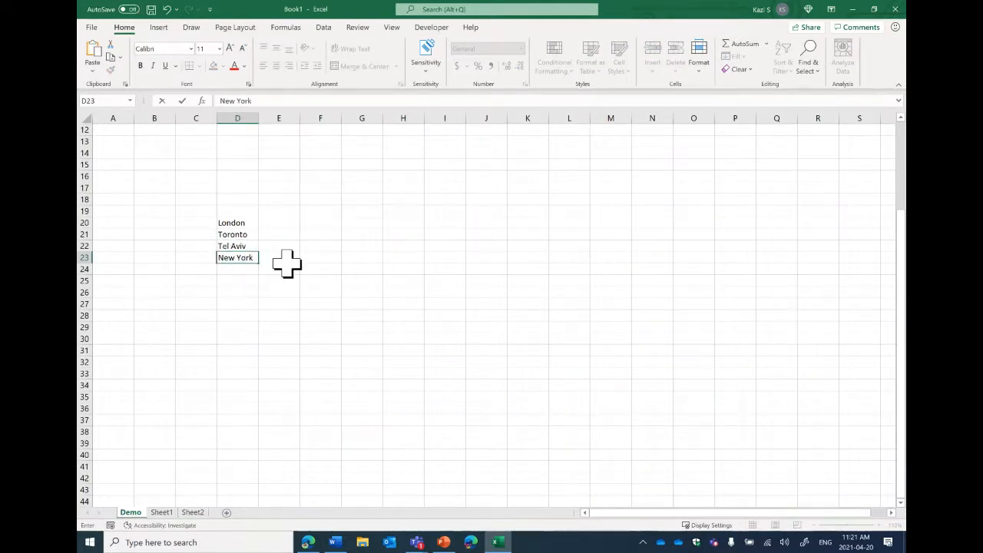
{"action": "key", "text": "Return"}
- Practise moving the active cell down, sideways and back up around the city list, ending on New York in D23
{"action": "key", "text": "Return"}
{"action": "key", "text": "Return"}
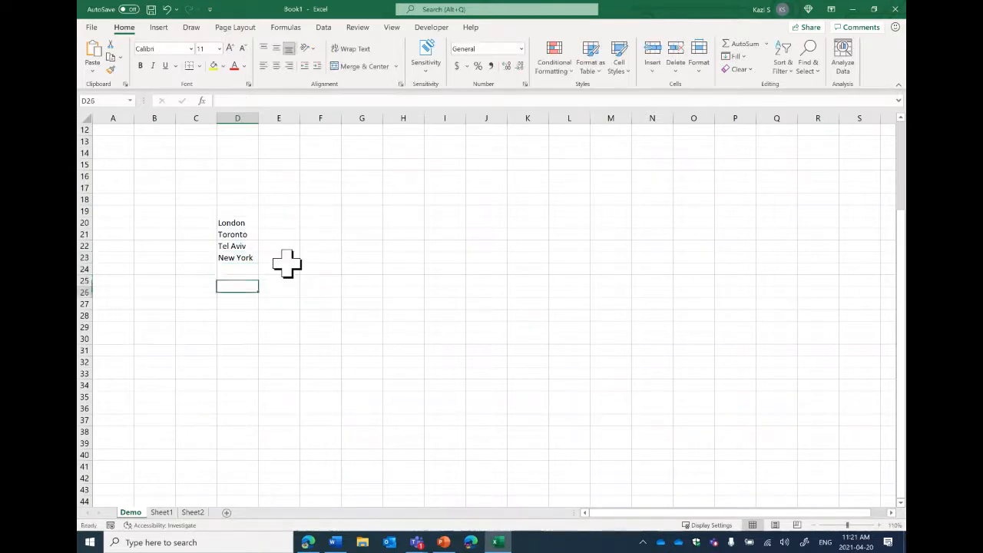
{"action": "key", "text": "Return"}
{"action": "key", "text": "Return"}
{"action": "key", "text": "Return"}
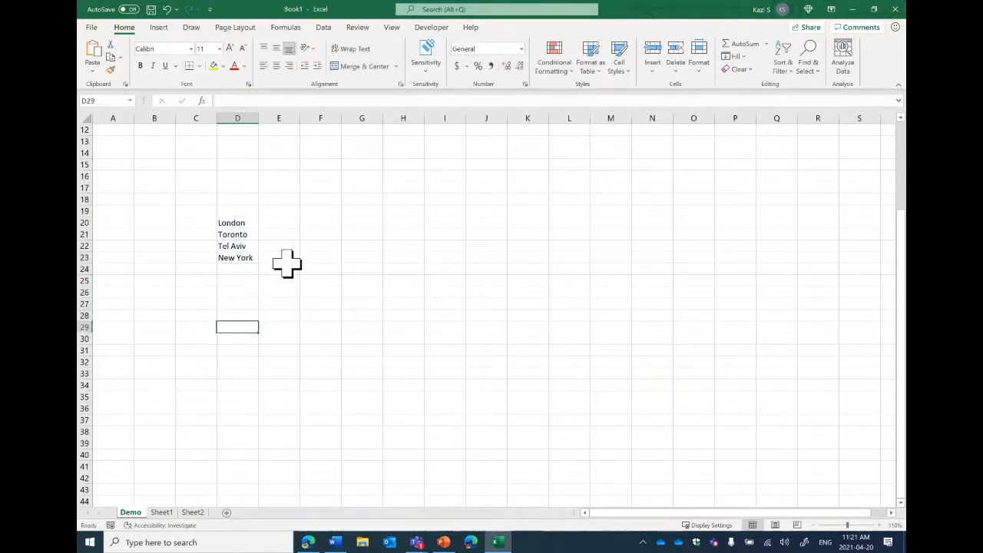
{"action": "key", "text": "Left"}
{"action": "key", "text": "Right"}
{"action": "key", "text": "Left"}
{"action": "key", "text": "Down"}
{"action": "key", "text": "Right"}
{"action": "key", "text": "Right"}
{"action": "key", "text": "Left"}
{"action": "key", "text": "Up"}
{"action": "key", "text": "Up"}
{"action": "key", "text": "Up"}
{"action": "key", "text": "Up"}
{"action": "key", "text": "Up"}
{"action": "key", "text": "Up"}
{"action": "key", "text": "Up"}
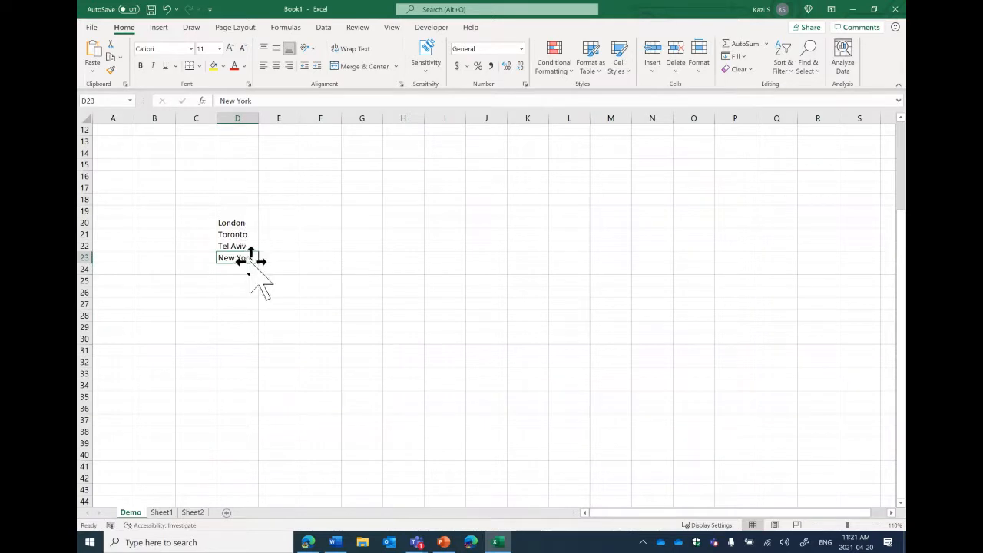
- Convert the city names in D20 to D23 to the Geography data type
{"action": "left_click_drag", "start_coordinate": [235, 222], "coordinate": [235, 258]}
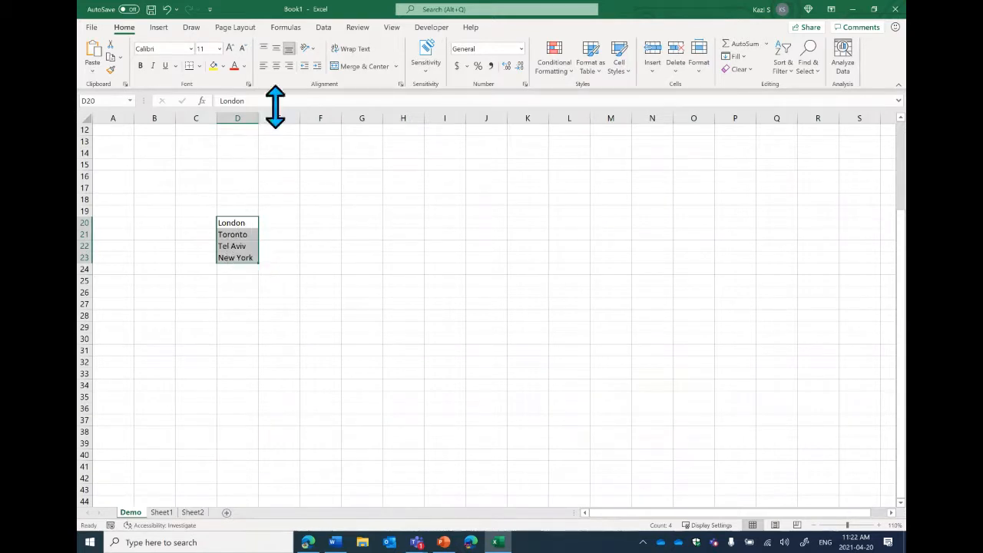
{"action": "left_click", "coordinate": [323, 28]}
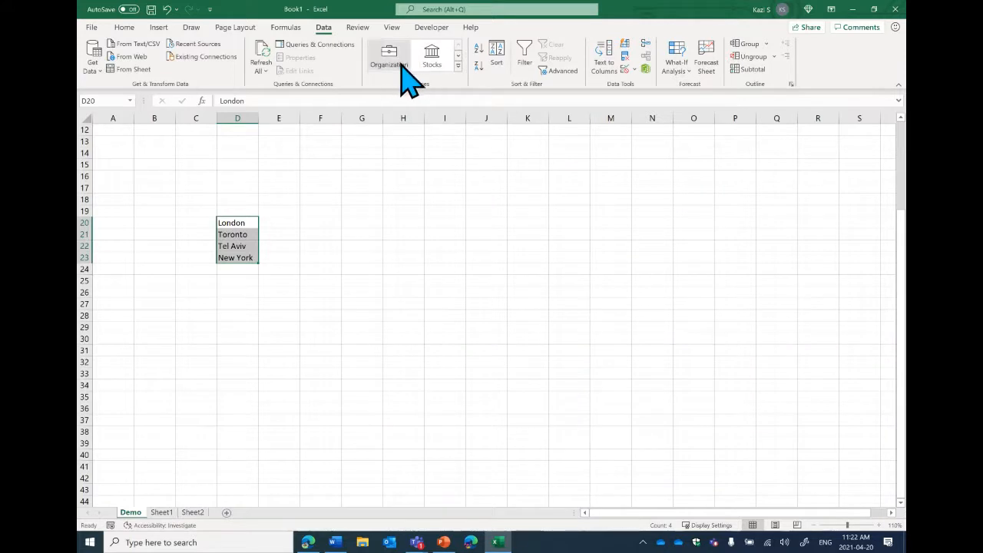
{"action": "left_click", "coordinate": [459, 56]}
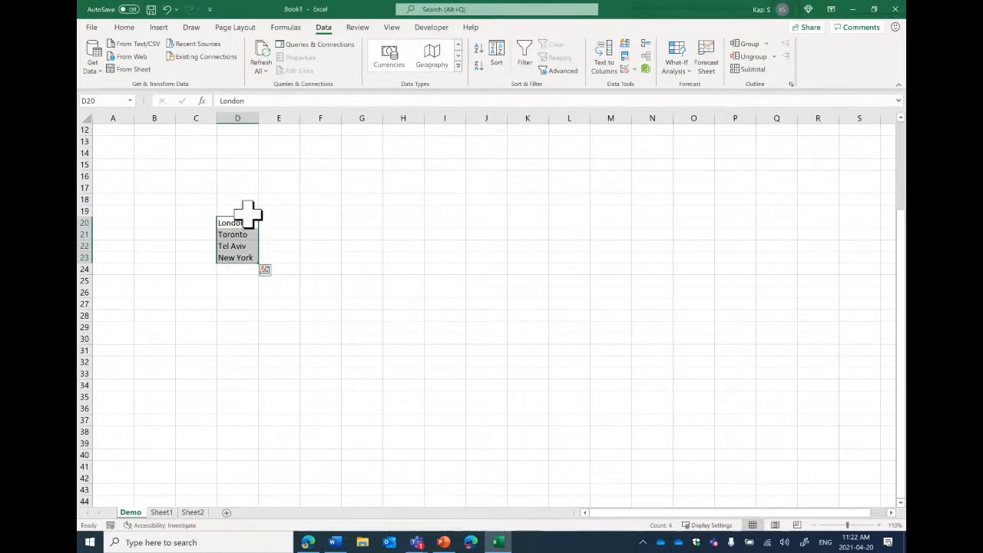
{"action": "left_click", "coordinate": [430, 60]}
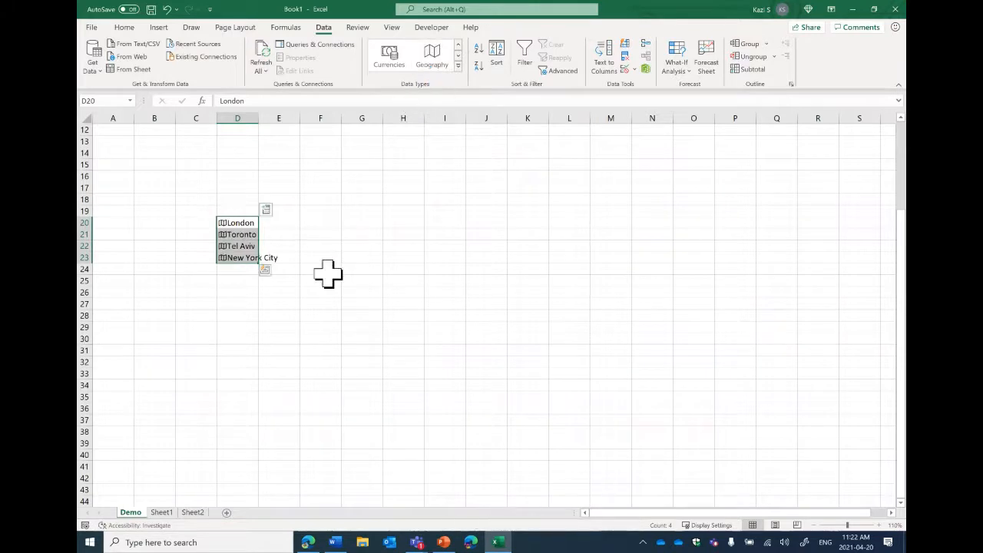
- Add the Country/region and Population fields for the four cities beside the list
{"action": "left_click", "coordinate": [266, 210]}
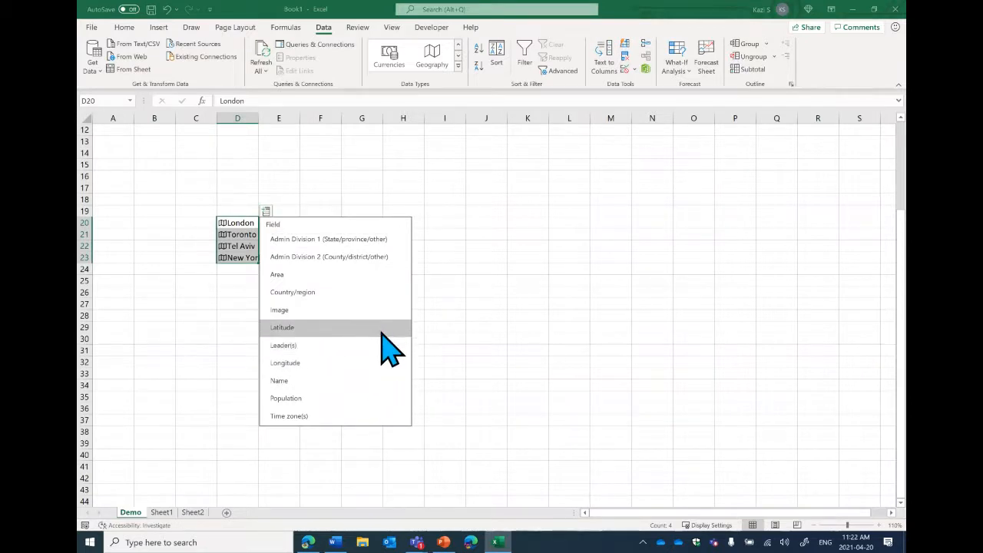
{"action": "left_click", "coordinate": [319, 292]}
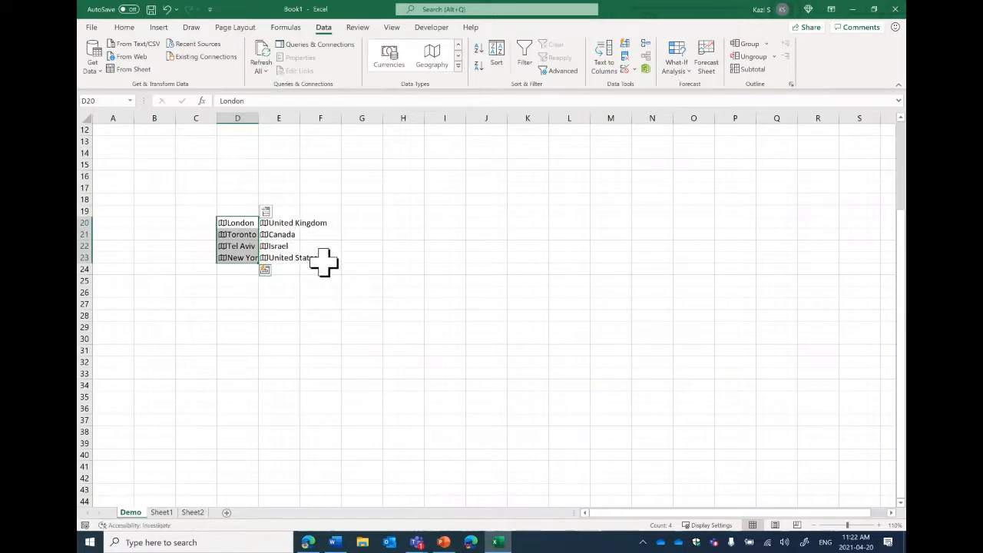
{"action": "left_click", "coordinate": [265, 212]}
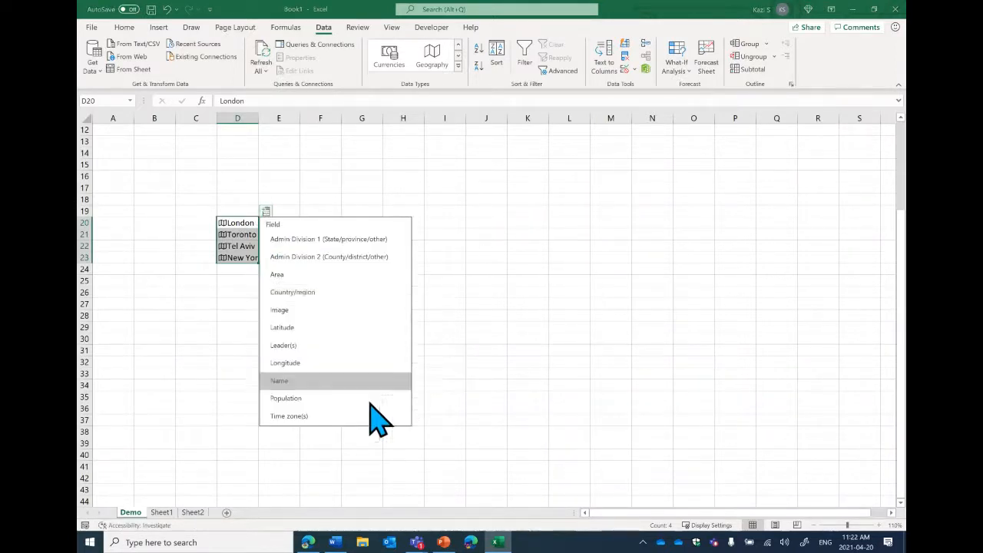
{"action": "left_click", "coordinate": [292, 398]}
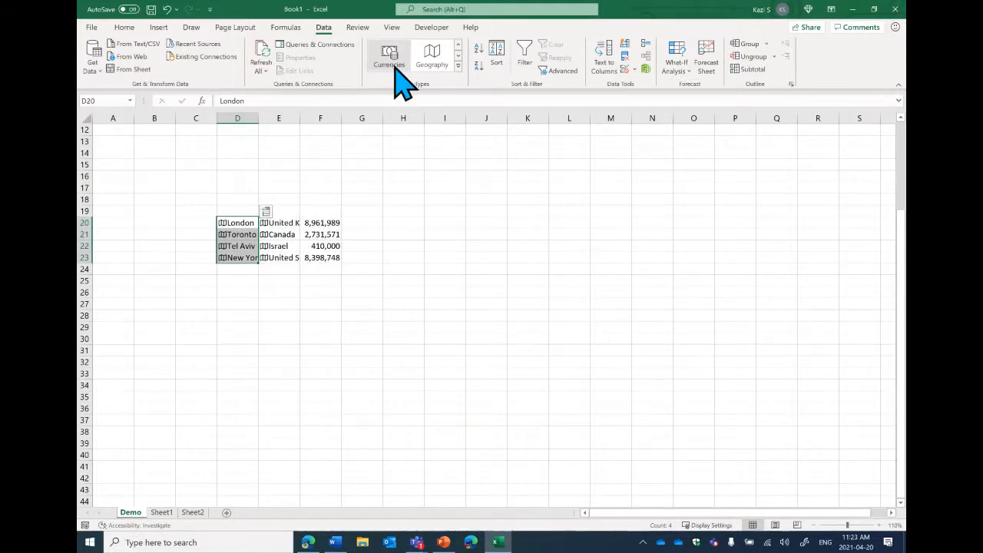
{"action": "left_click", "coordinate": [265, 213]}
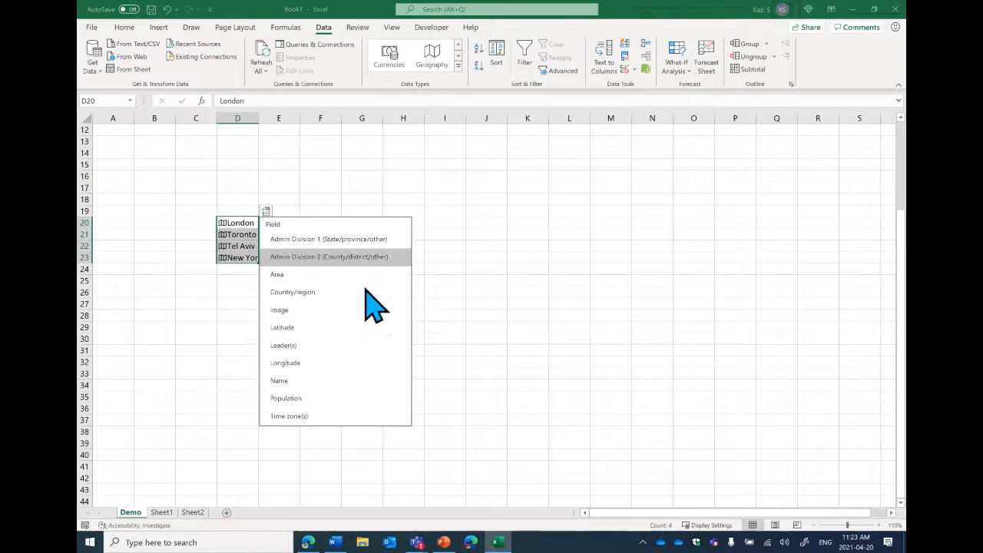
{"action": "key", "text": "Escape"}
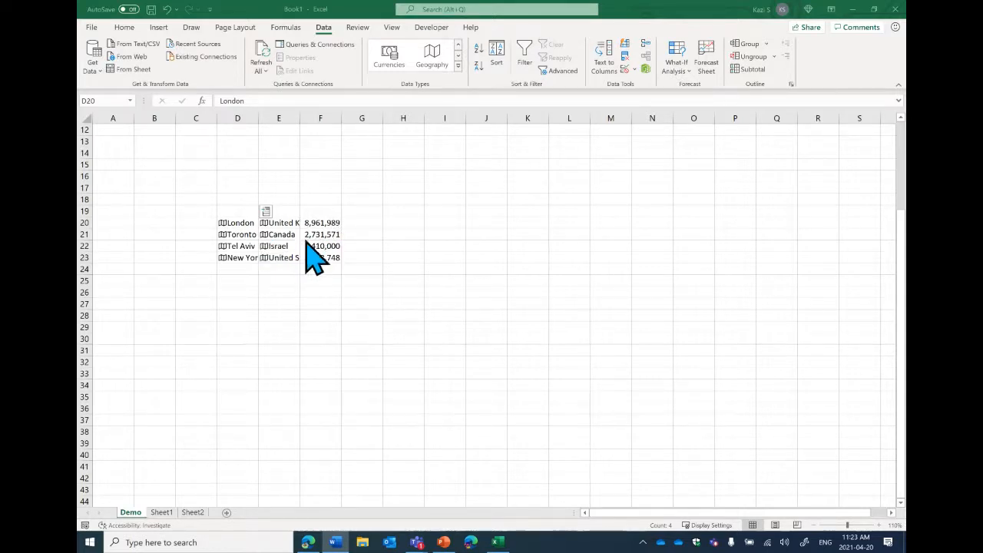
- Create a table from the range D20:F23, leaving the option for existing headers off
{"action": "left_click", "coordinate": [879, 527]}
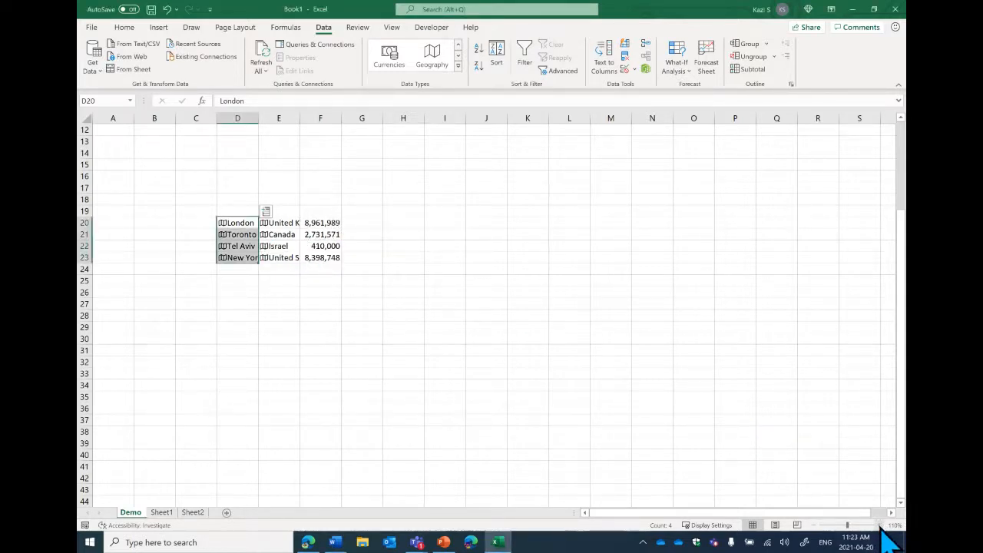
{"action": "left_click", "coordinate": [880, 526]}
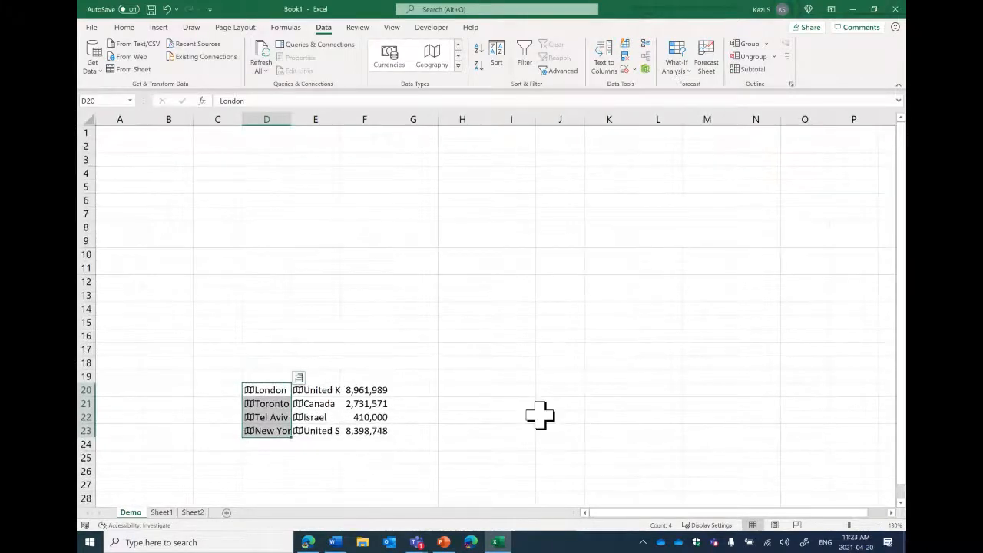
{"action": "scroll", "coordinate": [535, 412], "scroll_direction": "down", "scroll_amount": 1}
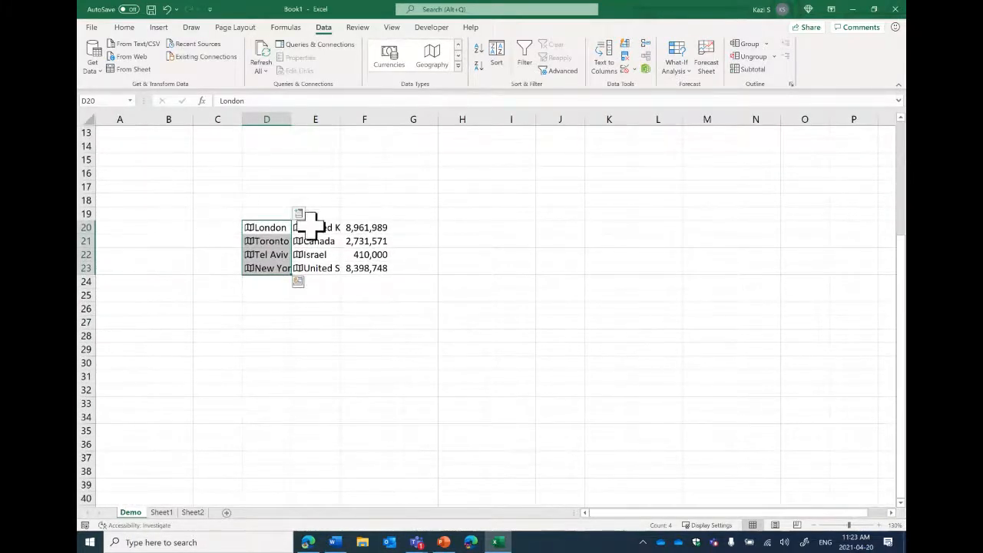
{"action": "left_click_drag", "start_coordinate": [260, 231], "coordinate": [379, 266]}
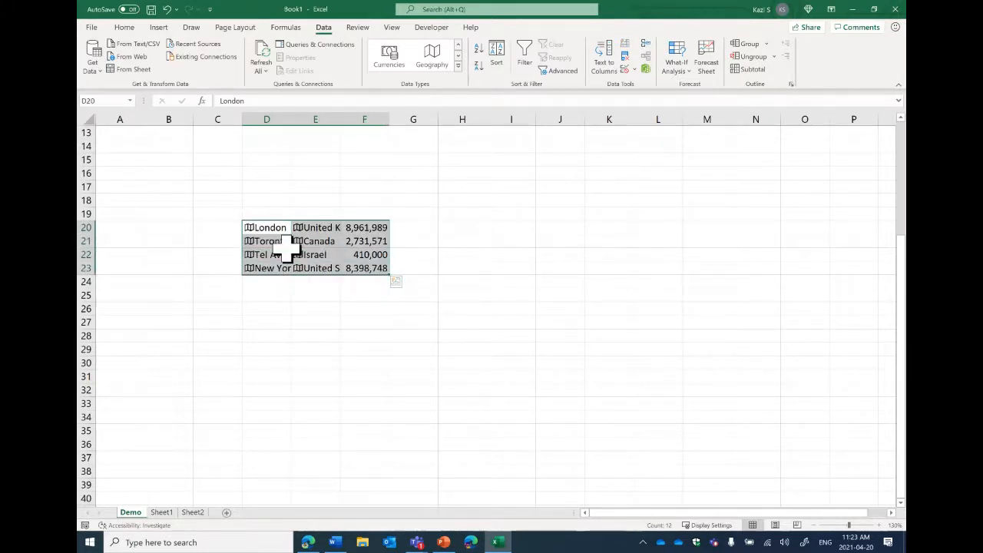
{"action": "left_click", "coordinate": [126, 29]}
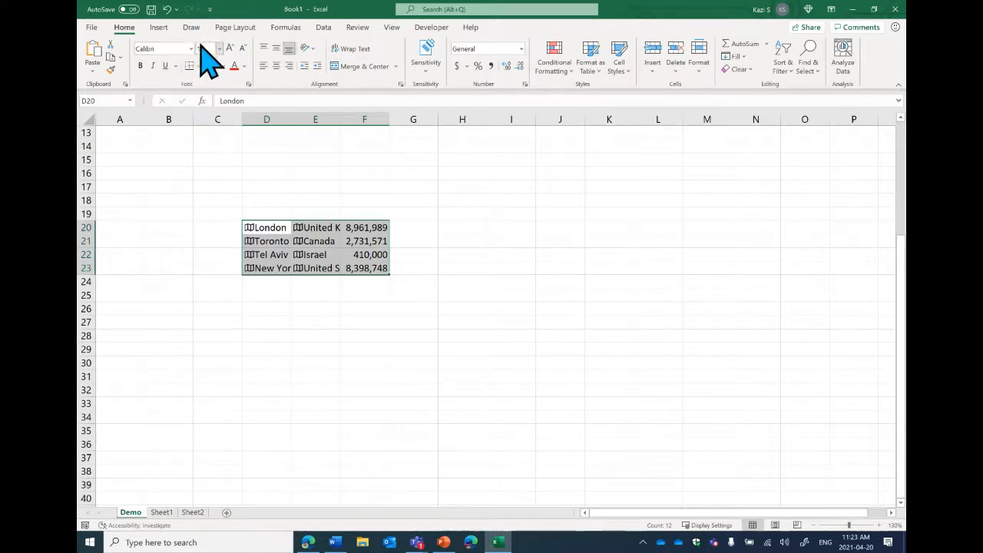
{"action": "left_click", "coordinate": [162, 29]}
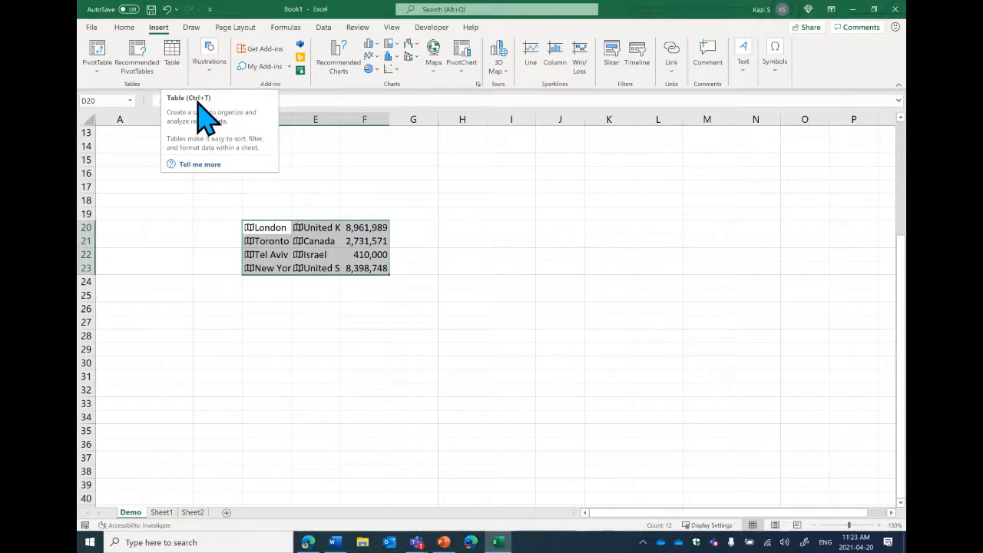
{"action": "left_click", "coordinate": [174, 56]}
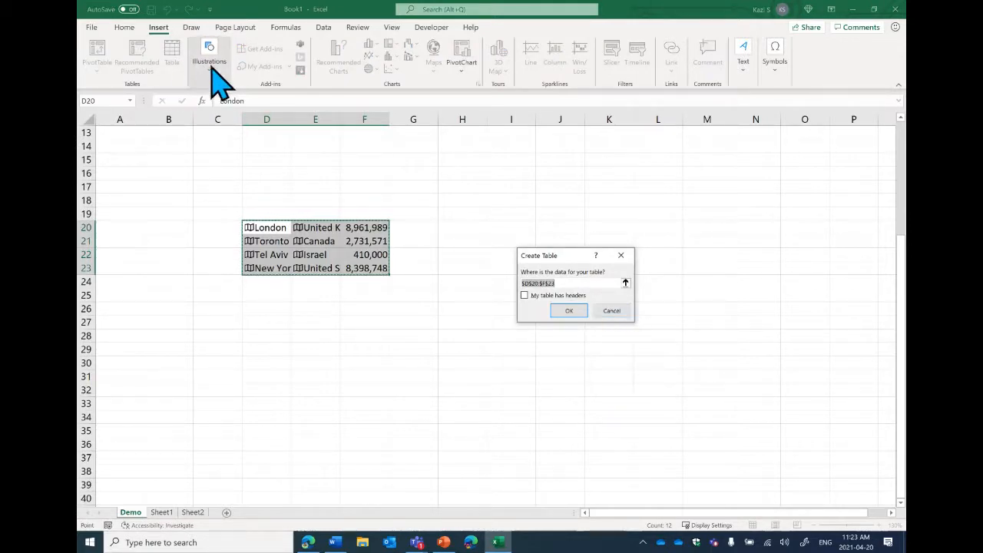
{"action": "left_click", "coordinate": [564, 283]}
{"action": "left_click_drag", "start_coordinate": [575, 283], "coordinate": [522, 284]}
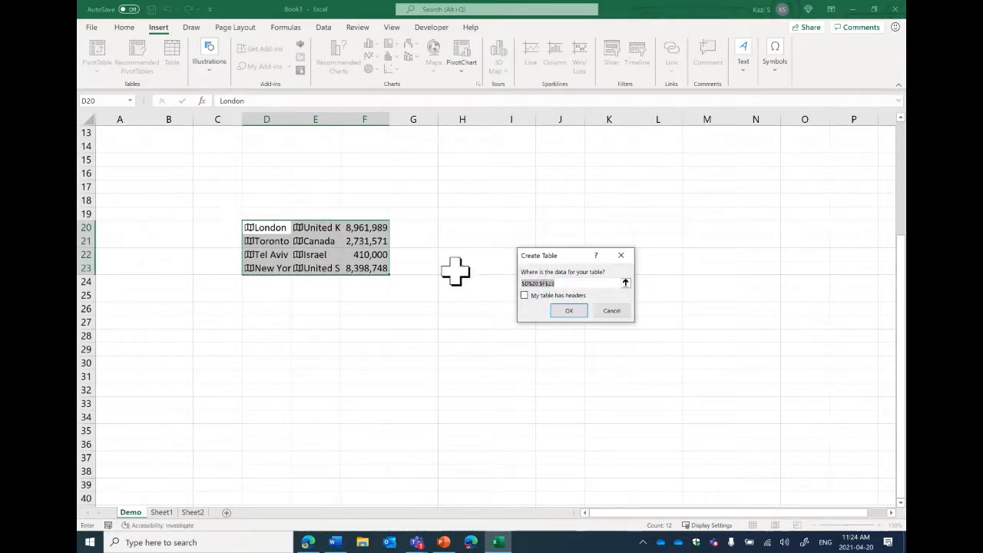
{"action": "left_click", "coordinate": [570, 311]}
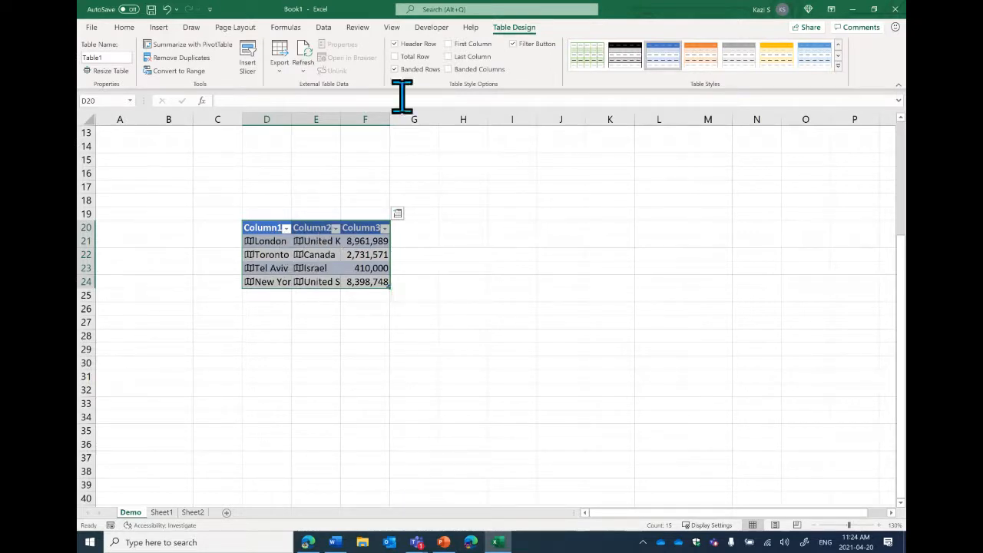
- AutoFit the column widths and row heights of the city table
{"action": "left_click", "coordinate": [125, 28]}
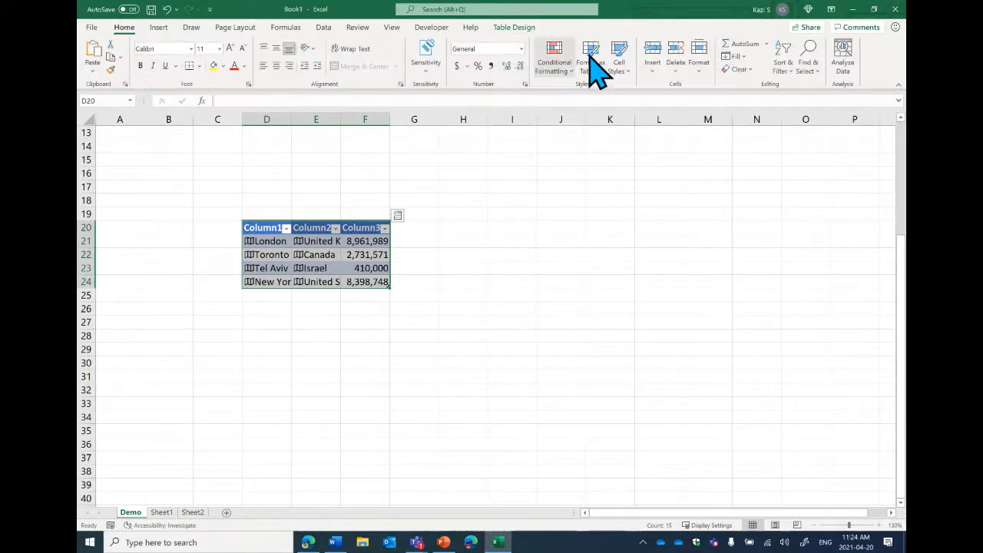
{"action": "left_click", "coordinate": [700, 64]}
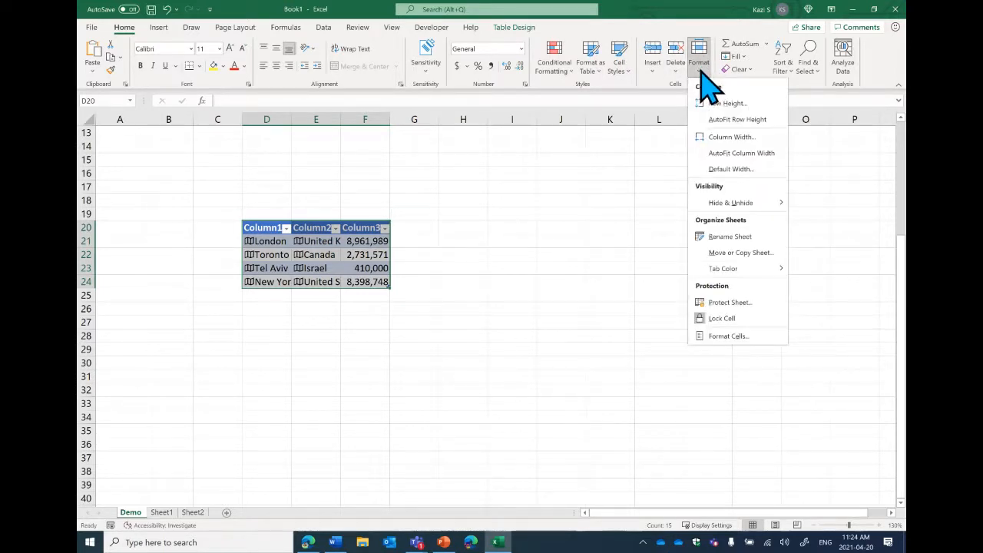
{"action": "left_click", "coordinate": [741, 154]}
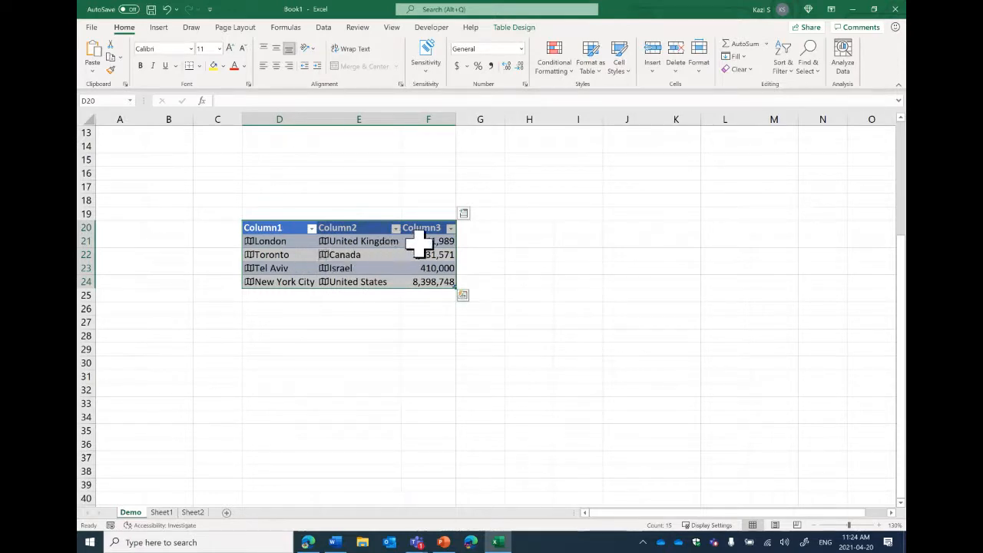
{"action": "left_click", "coordinate": [701, 66]}
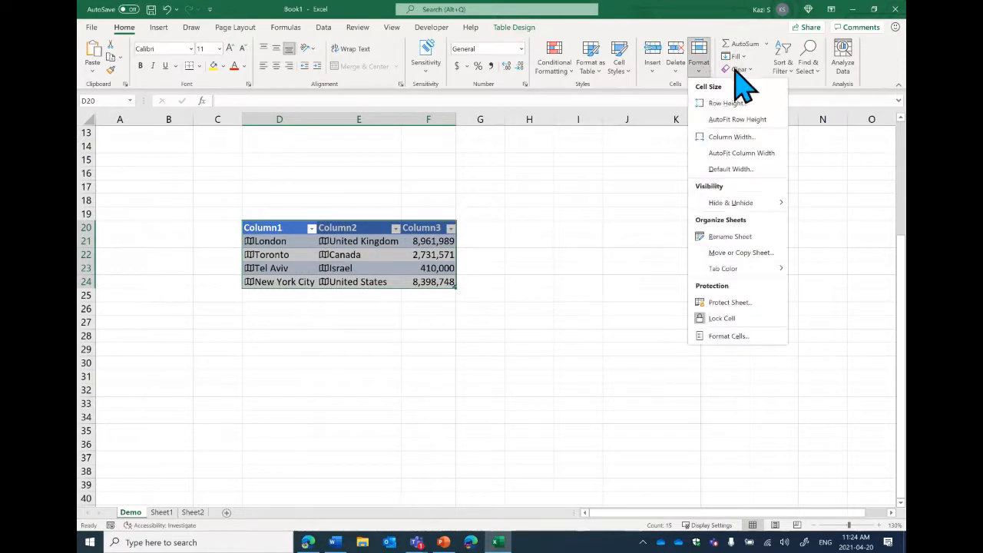
{"action": "left_click", "coordinate": [764, 123]}
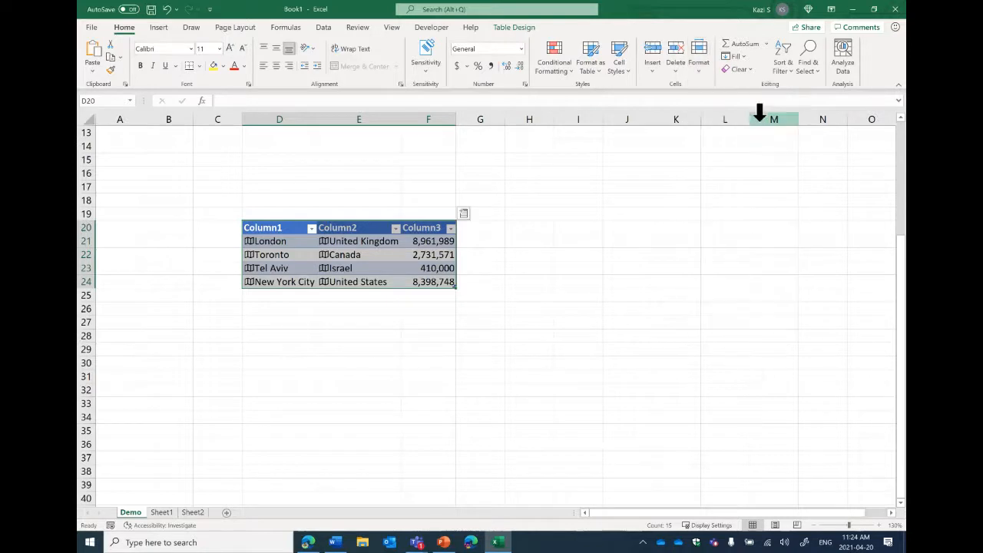
- Manually widen columns D, E and F beyond their contents and make row 21 slightly taller
{"action": "left_click", "coordinate": [415, 332]}
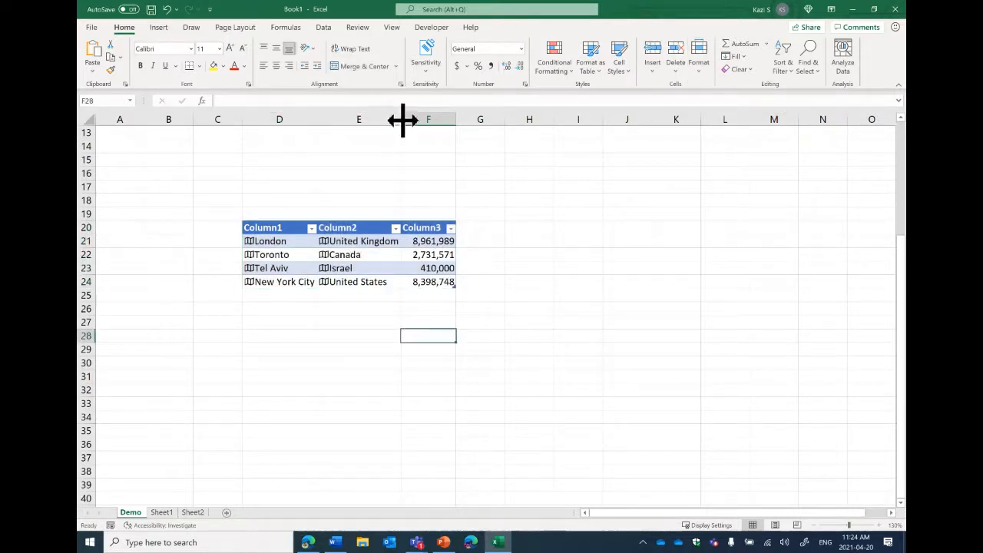
{"action": "left_click_drag", "start_coordinate": [407, 123], "coordinate": [534, 120]}
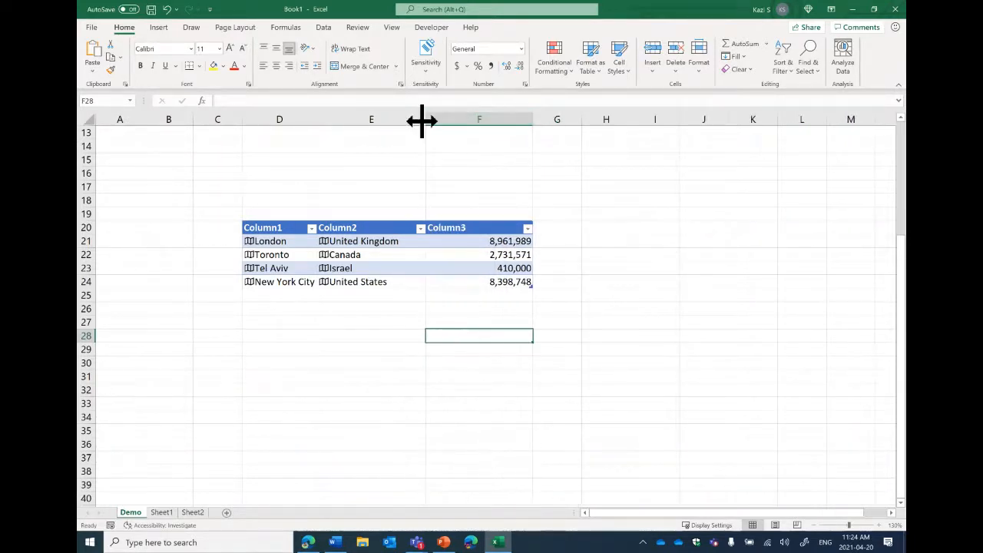
{"action": "left_click_drag", "start_coordinate": [318, 121], "coordinate": [368, 119]}
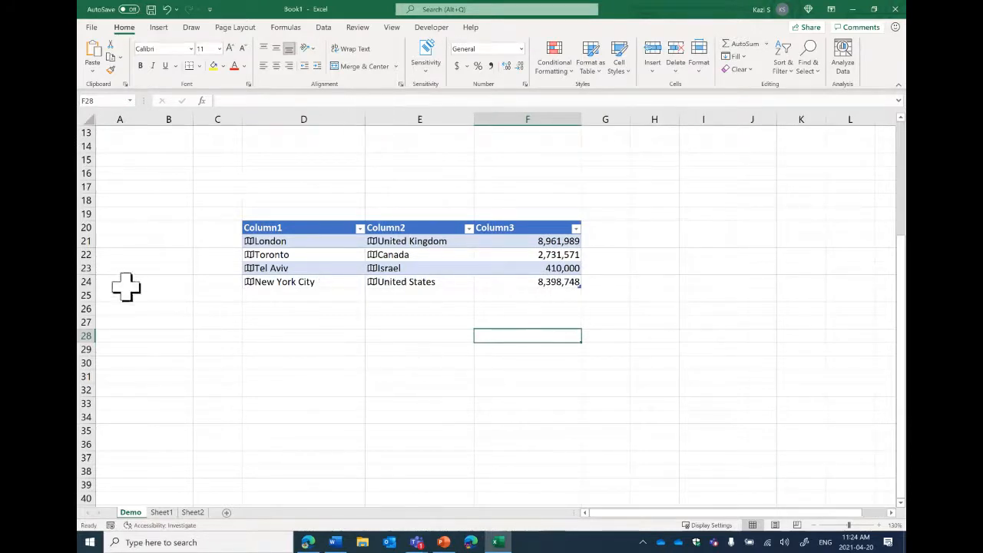
{"action": "mouse_move", "coordinate": [92, 247]}
{"action": "left_mouse_down"}
{"action": "mouse_move", "coordinate": [98, 239]}
{"action": "mouse_move", "coordinate": [95, 249]}
{"action": "left_mouse_up"}
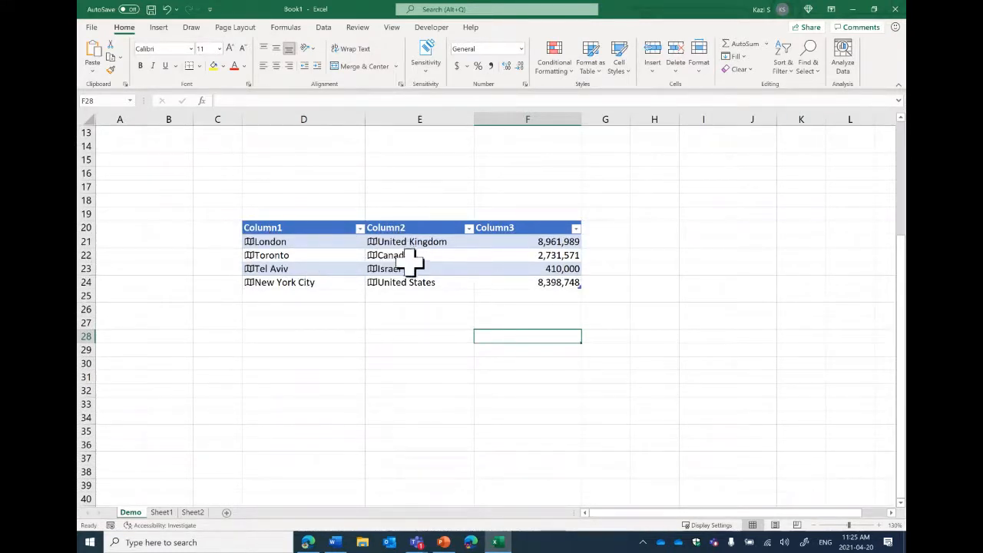
- Filter Column1 of the table to show only London, and clear that filter again
{"action": "left_click", "coordinate": [359, 229]}
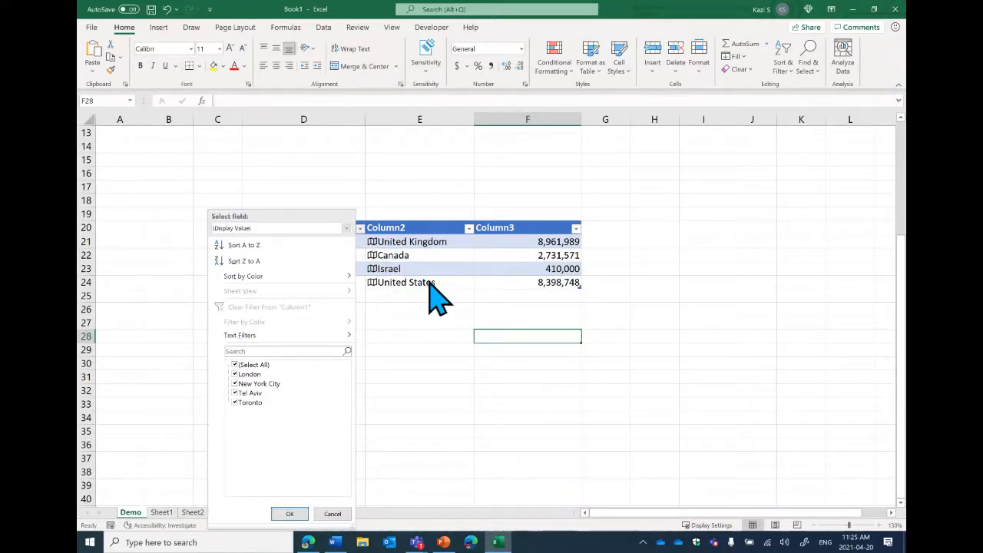
{"action": "left_click", "coordinate": [235, 365]}
{"action": "left_click", "coordinate": [289, 514]}
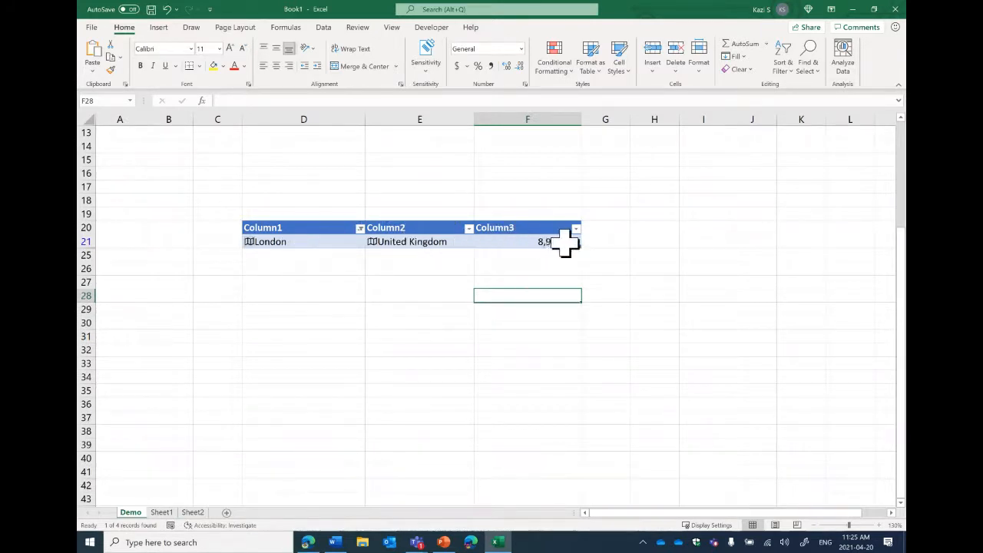
{"action": "left_click", "coordinate": [361, 229]}
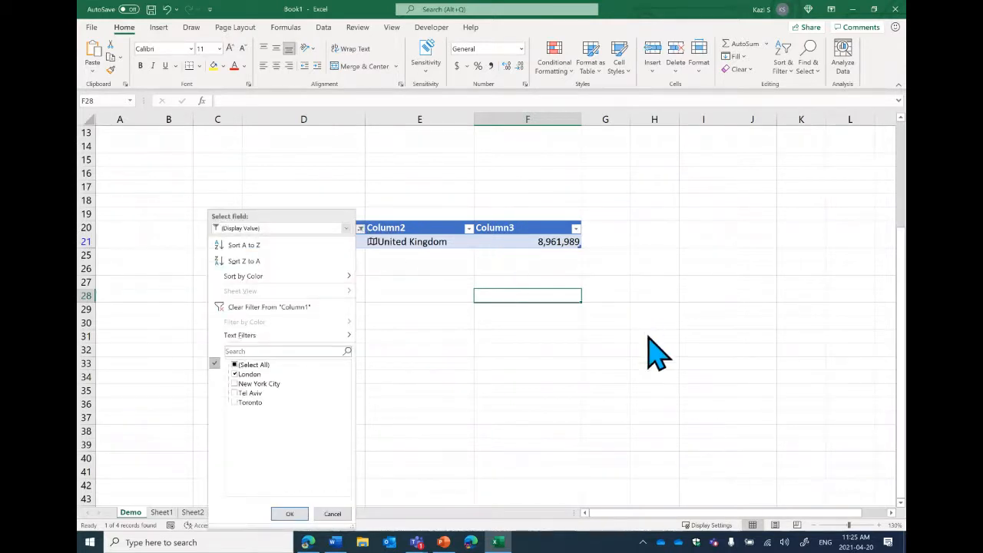
{"action": "left_click", "coordinate": [269, 308]}
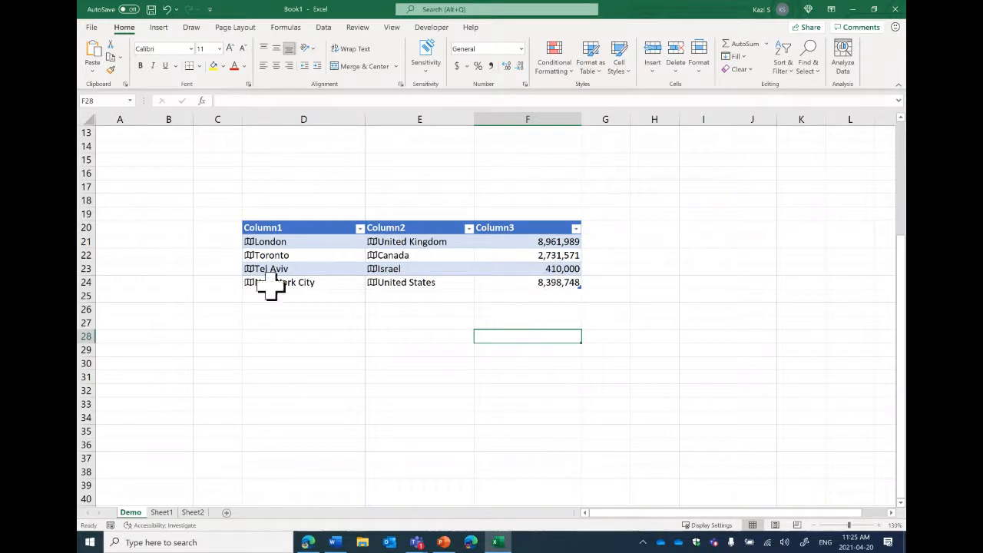
- Look at the filter options of Column2 and Column3 in the city table
{"action": "left_click", "coordinate": [469, 228]}
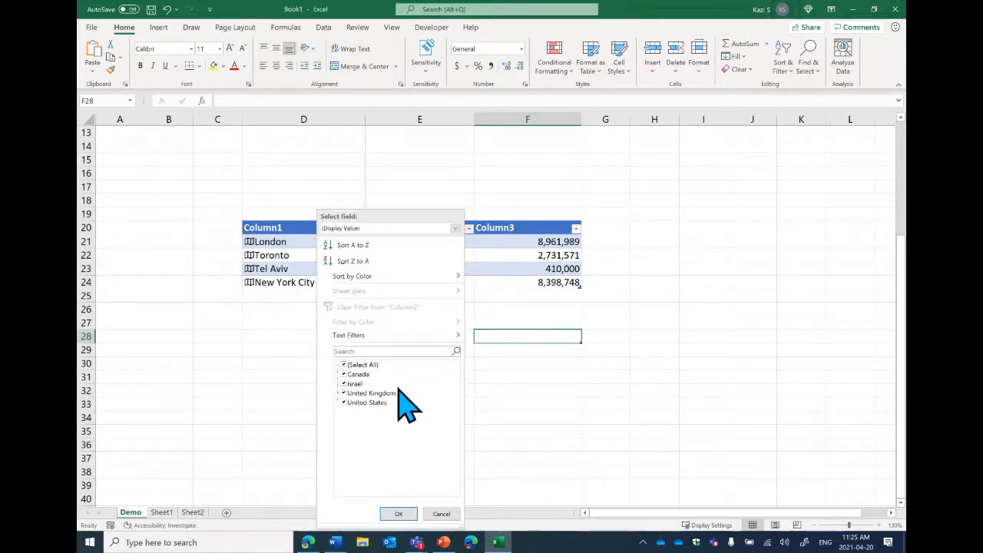
{"action": "left_click", "coordinate": [575, 228]}
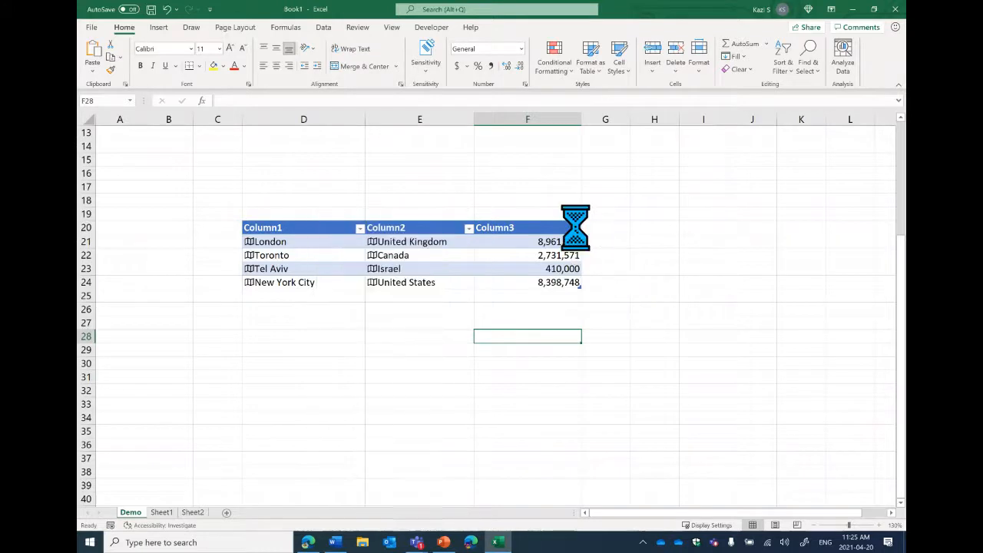
{"action": "left_click", "coordinate": [333, 329]}
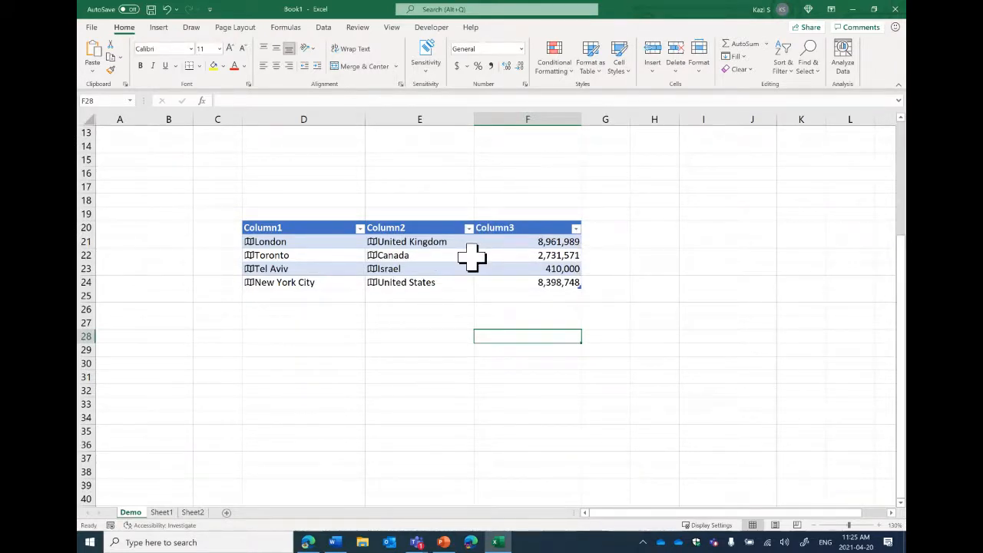
- Enter "Hello everyone, welcome to the training" in cell H28, below and beside the city table
{"action": "scroll", "coordinate": [505, 219], "scroll_direction": "down", "scroll_amount": 2}
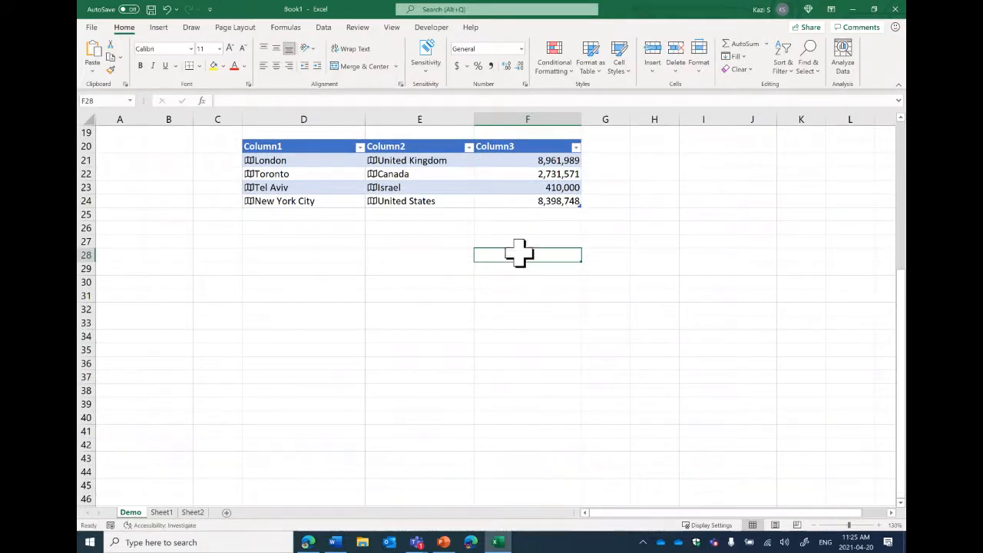
{"action": "left_click", "coordinate": [653, 257]}
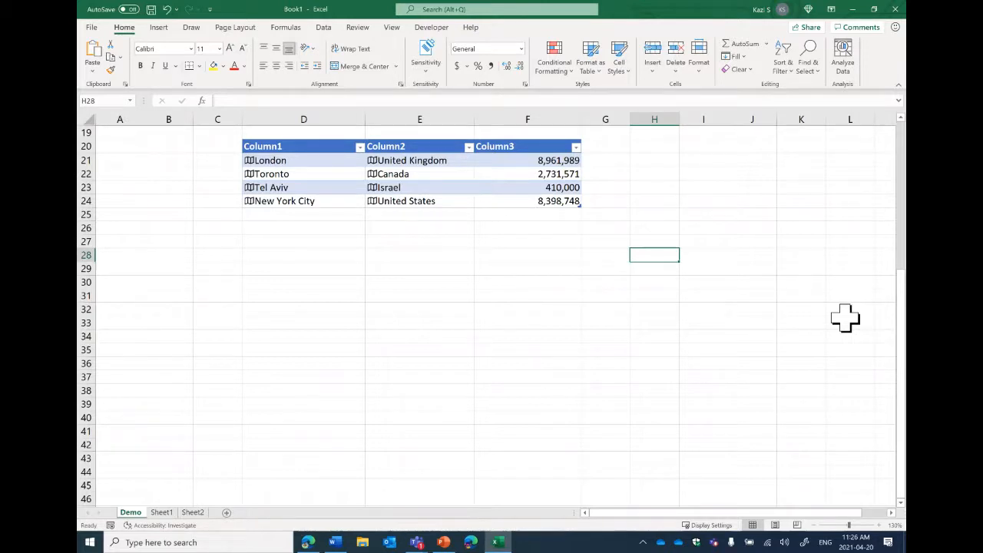
{"action": "type", "text": "Hell"}
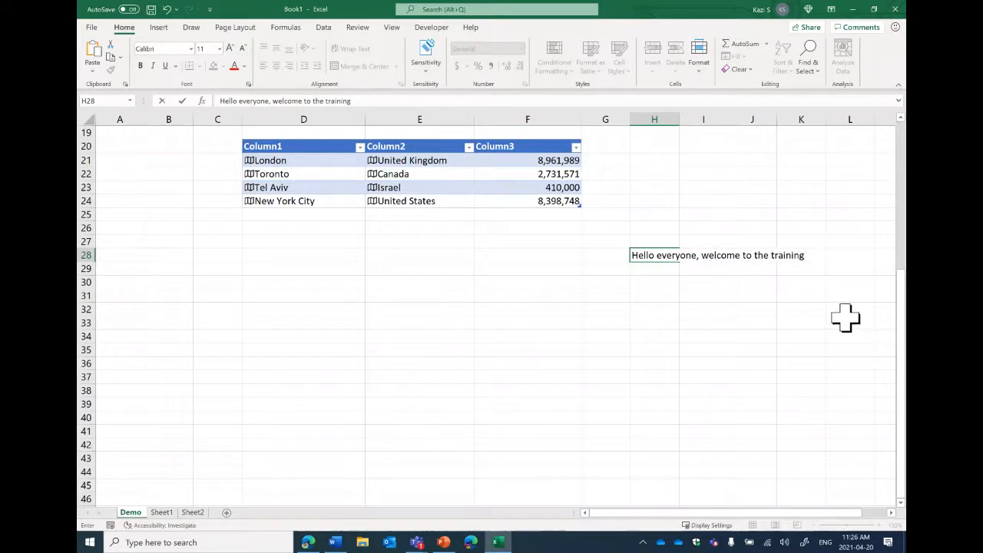
{"action": "type", "text": "o everyone, welcome to the training"}
{"action": "left_click", "coordinate": [783, 296]}
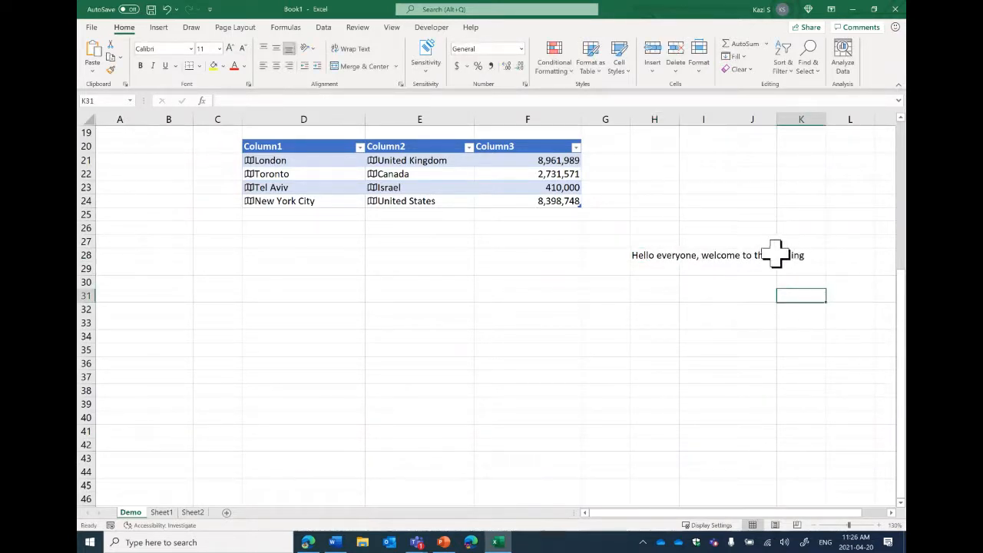
- Check that the whole welcome sentence is stored in cell H28, and leave it unedited
{"action": "left_click", "coordinate": [640, 257]}
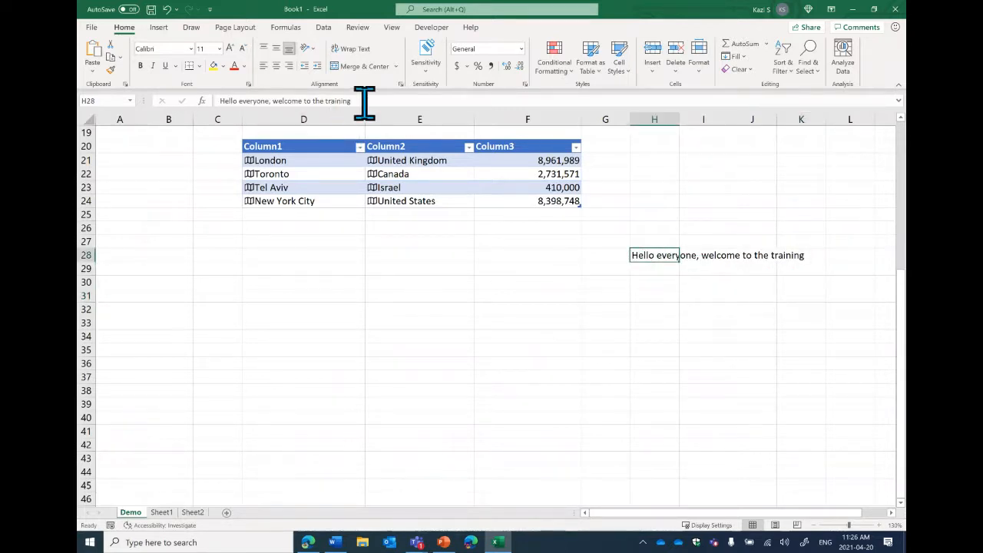
{"action": "left_click_drag", "start_coordinate": [362, 99], "coordinate": [220, 104]}
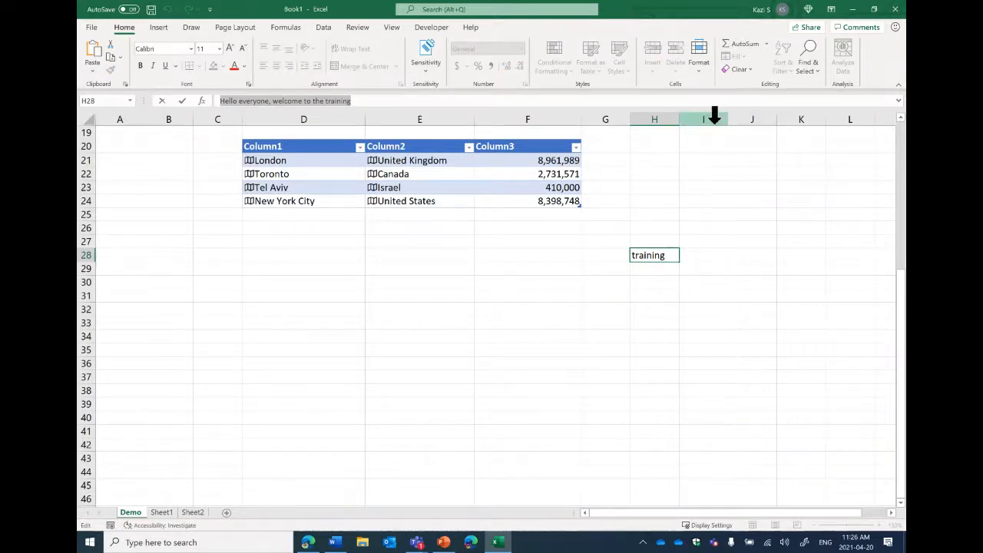
{"action": "left_click", "coordinate": [639, 256]}
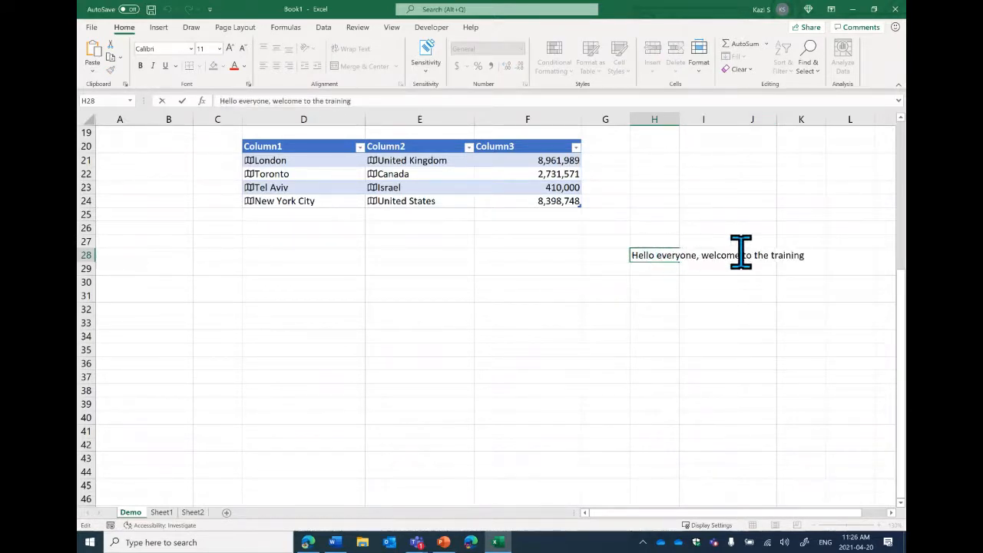
{"action": "left_click", "coordinate": [797, 295]}
- Enter "Typing something" in cell I28 beside the welcome sentence, and clear that cell again
{"action": "left_click", "coordinate": [707, 254]}
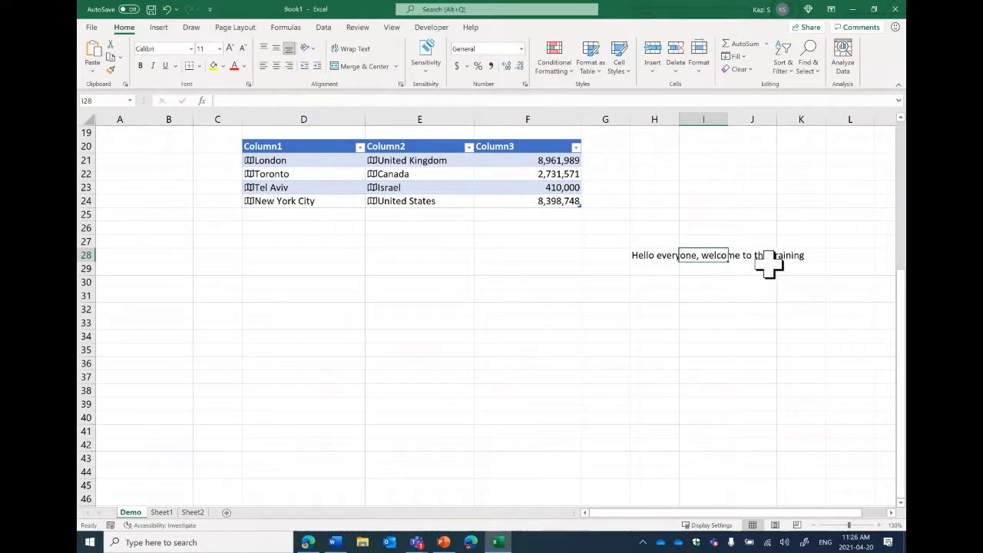
{"action": "type", "text": "Typing something"}
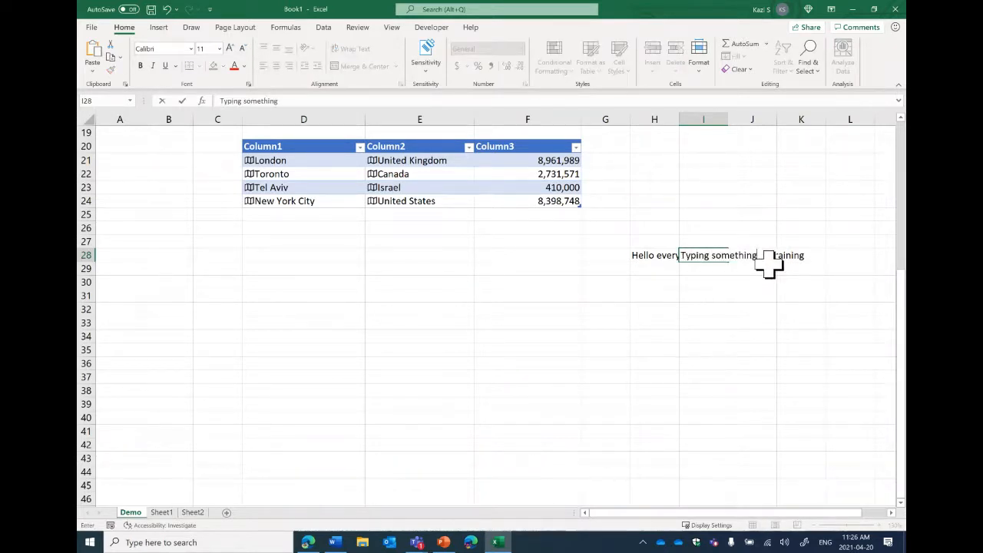
{"action": "left_click", "coordinate": [741, 311]}
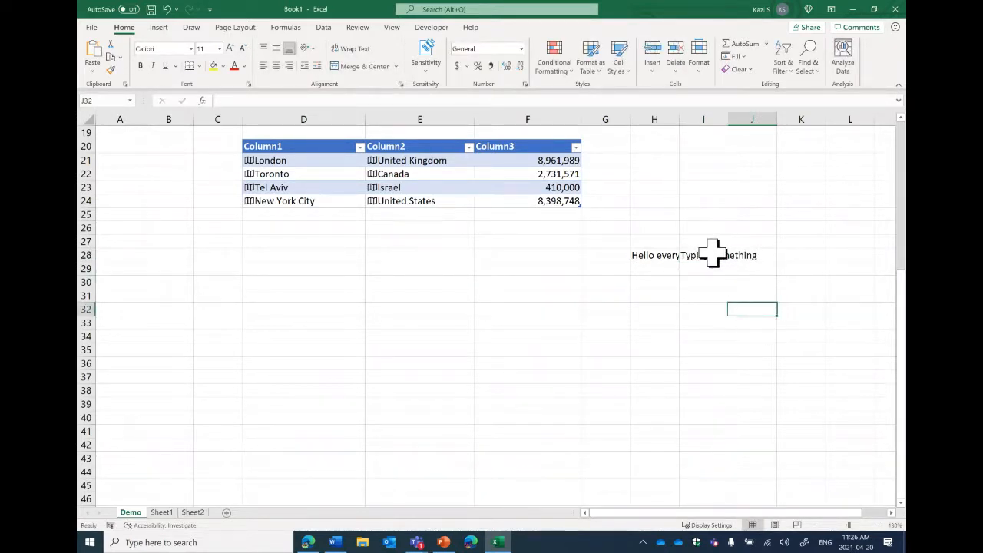
{"action": "left_click", "coordinate": [668, 255]}
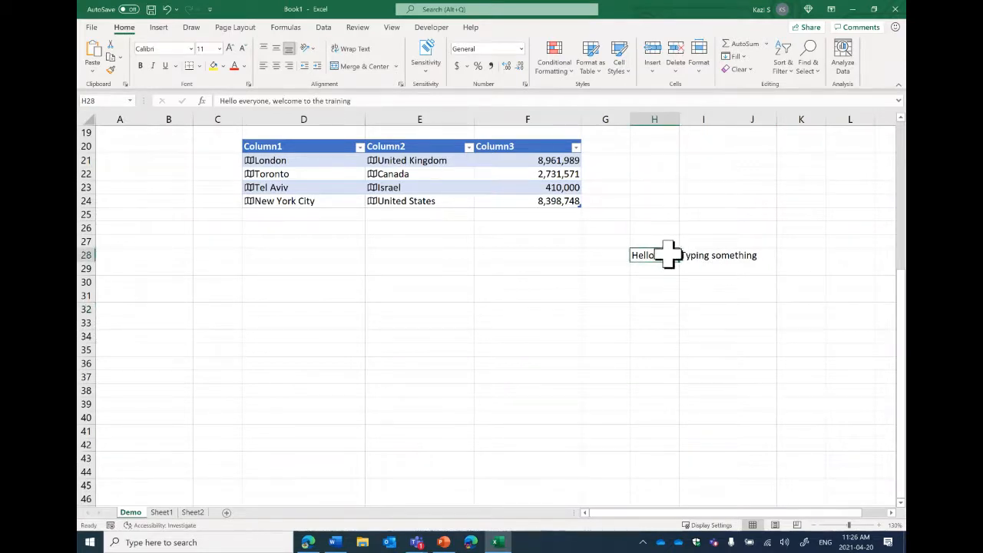
{"action": "left_click", "coordinate": [724, 255]}
{"action": "key", "text": "Delete"}
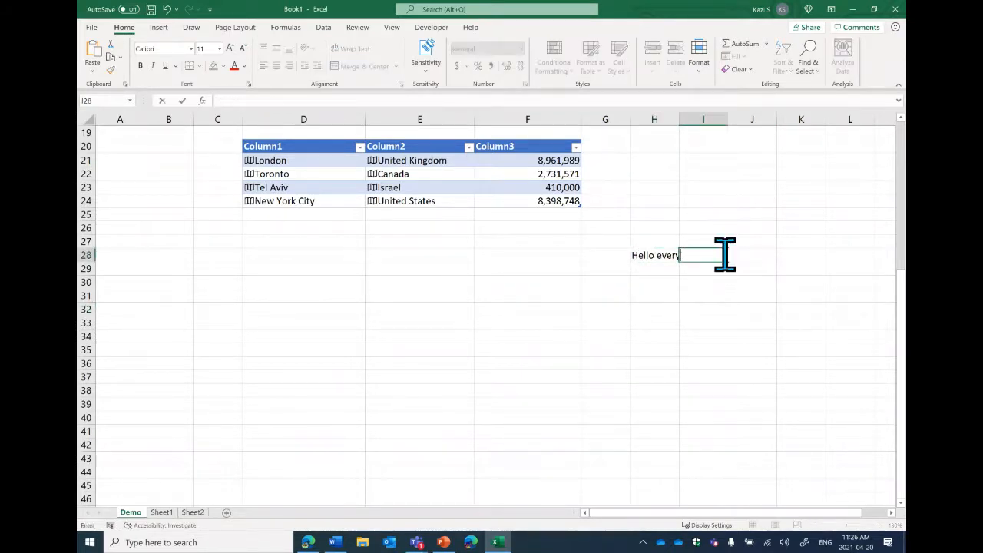
- Wrap the welcome sentence within cell H28
{"action": "double_click", "coordinate": [671, 255]}
{"action": "key", "text": "Escape"}
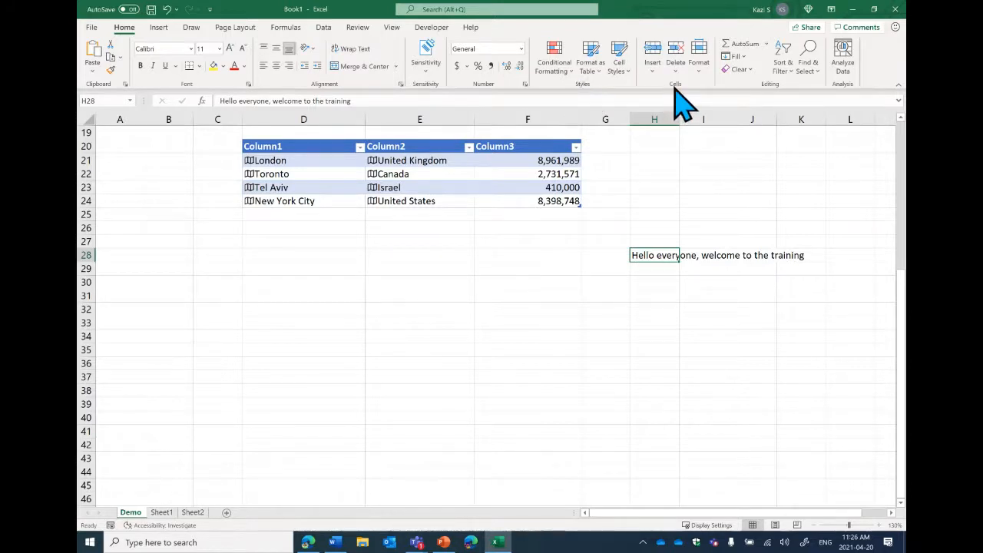
{"action": "left_click", "coordinate": [360, 51]}
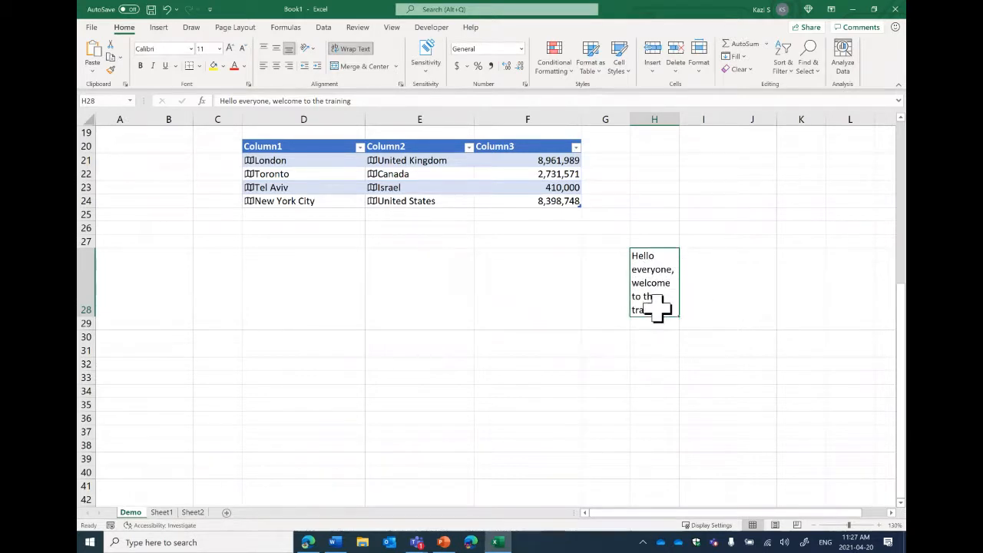
- Widen column H to more than twice its width and shrink row 28 to nearly two text lines
{"action": "left_click_drag", "start_coordinate": [680, 122], "coordinate": [754, 121]}
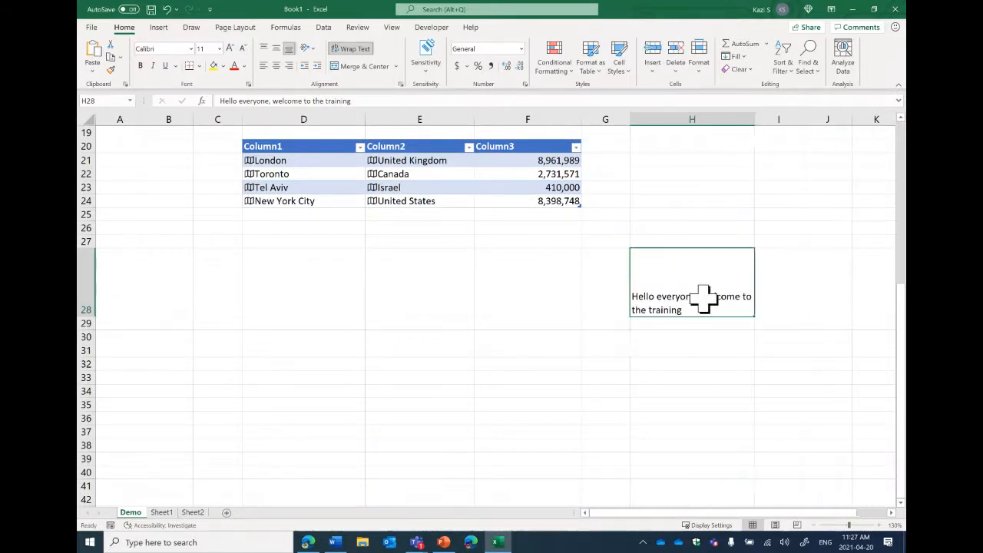
{"action": "left_click_drag", "start_coordinate": [90, 316], "coordinate": [92, 271]}
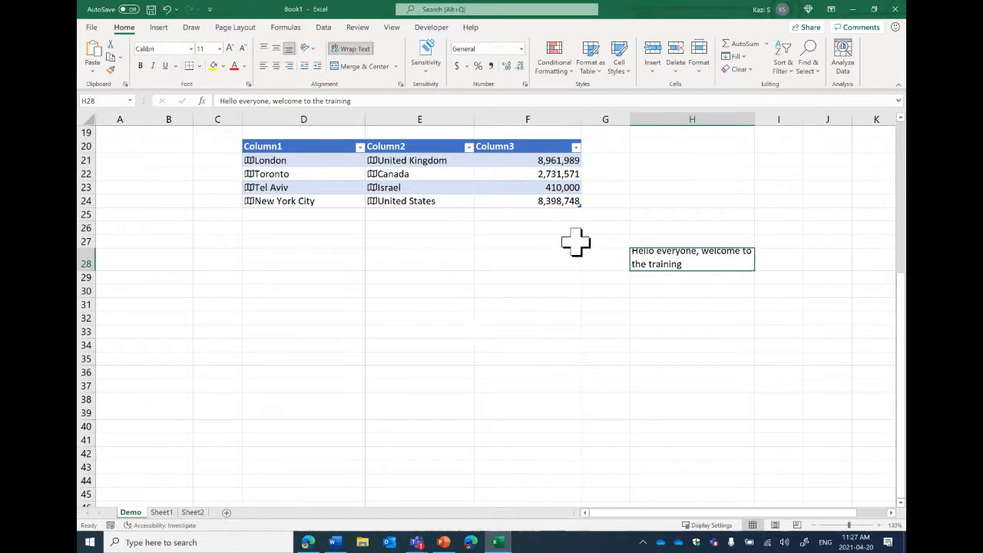
{"action": "left_click", "coordinate": [575, 243]}
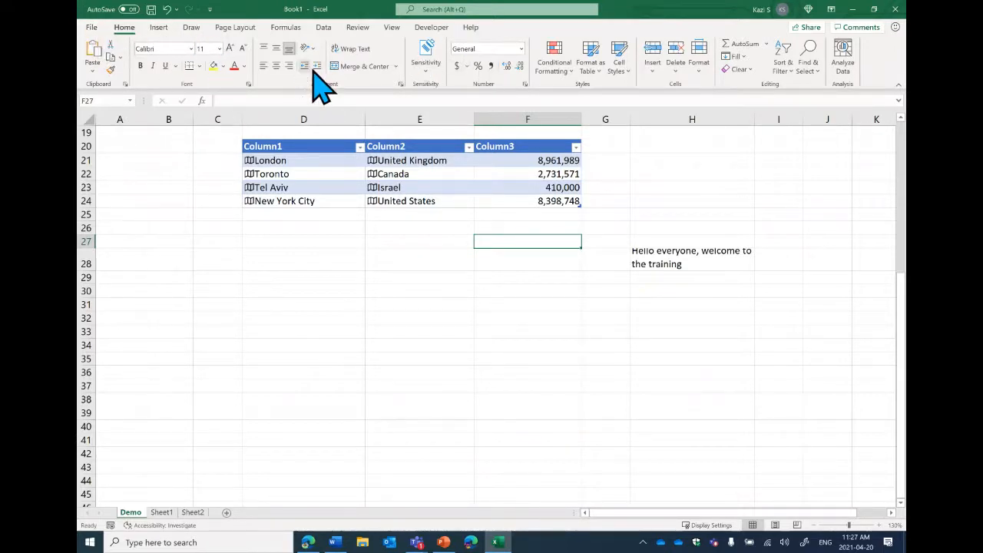
- Change the Office Theme to Dark Gray in the Excel options
{"action": "left_click", "coordinate": [91, 31]}
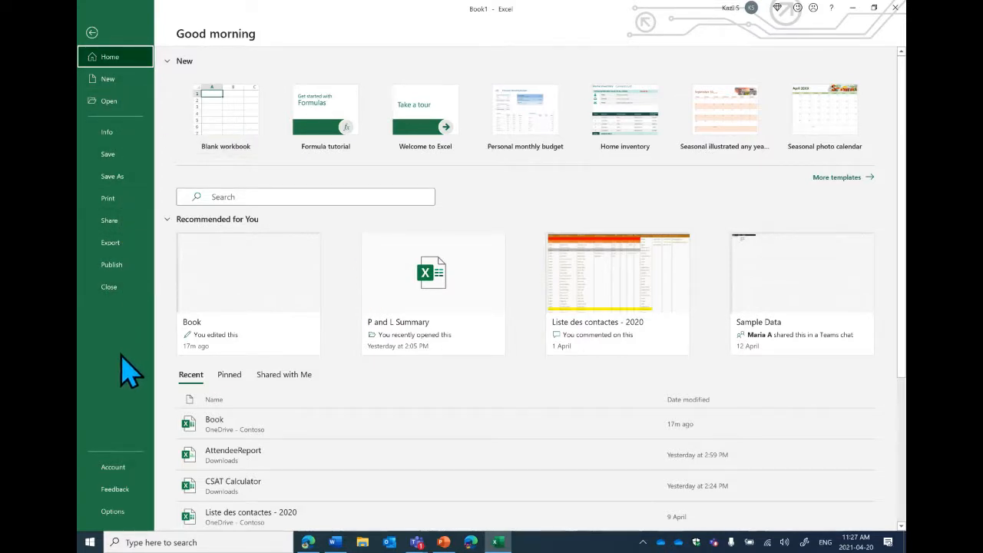
{"action": "left_click", "coordinate": [127, 513]}
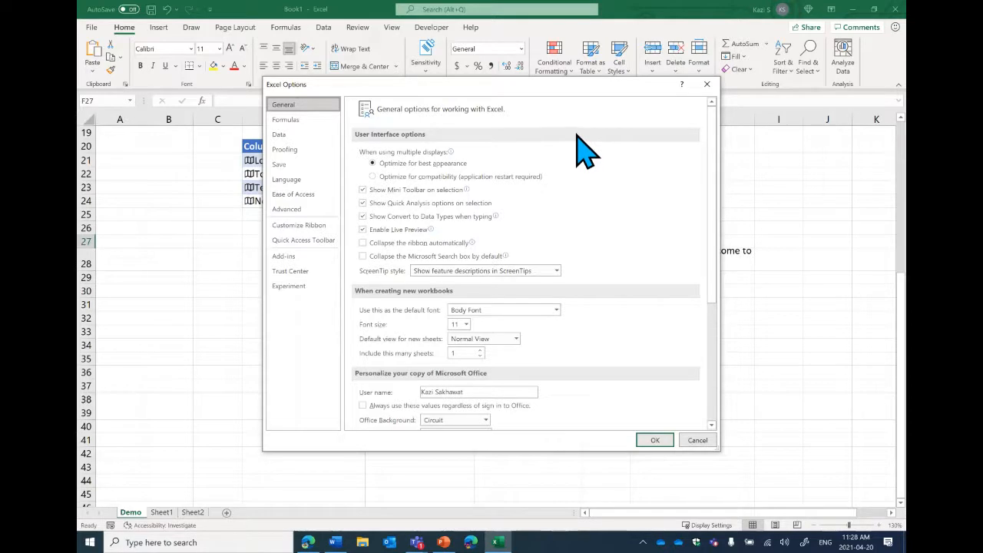
{"action": "left_click_drag", "start_coordinate": [532, 89], "coordinate": [578, 37]}
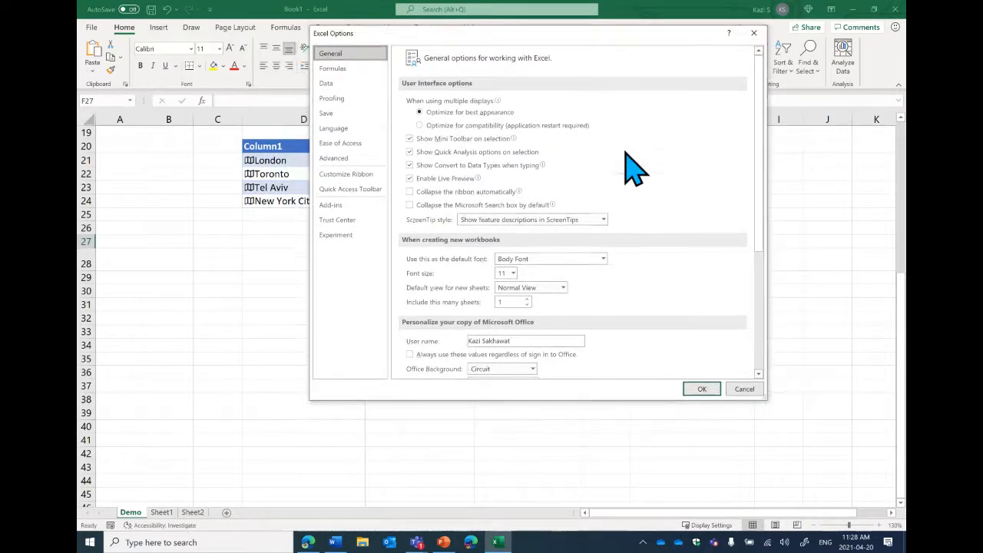
{"action": "scroll", "coordinate": [645, 304], "scroll_direction": "down", "scroll_amount": 1}
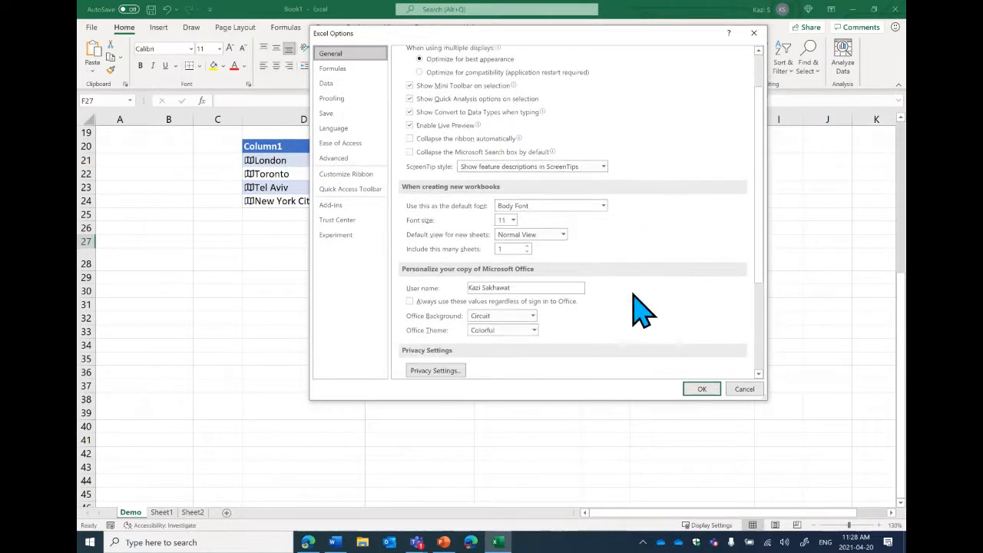
{"action": "left_click", "coordinate": [527, 332]}
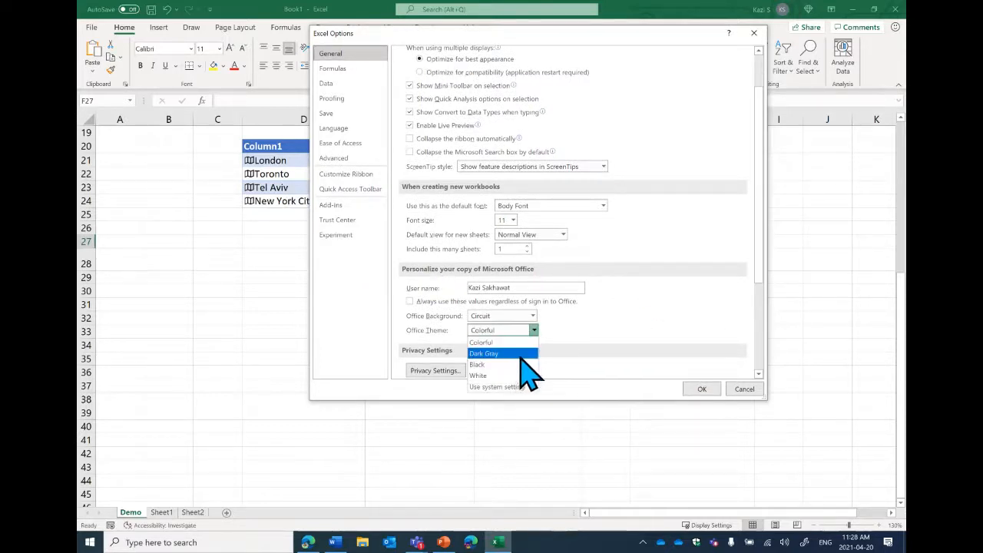
{"action": "left_click", "coordinate": [516, 355]}
{"action": "left_click", "coordinate": [700, 388]}
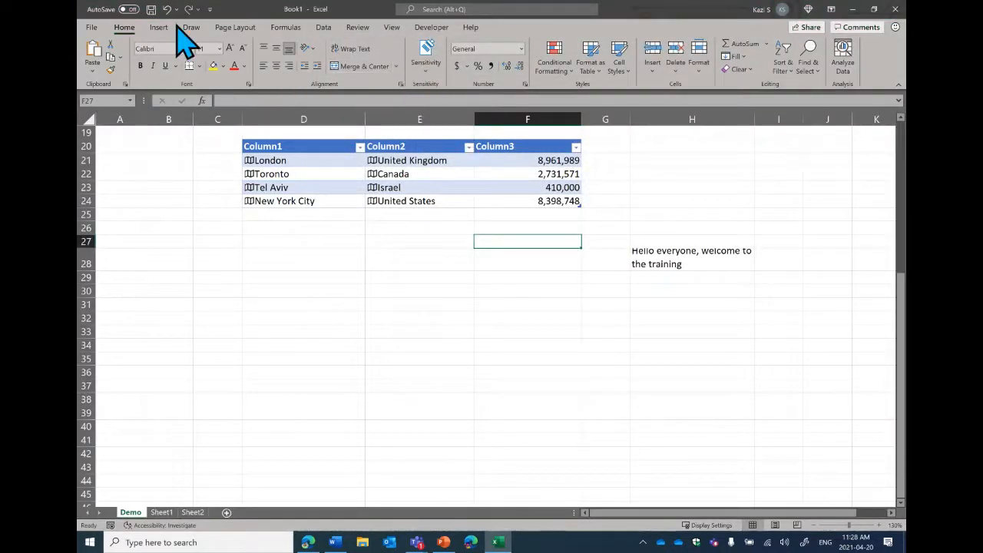
- Look through the Formulas, Ease of Access, Advanced, Customize Ribbon and Quick Access Toolbar pages of the Excel options, and leave without changes
{"action": "left_click", "coordinate": [89, 27]}
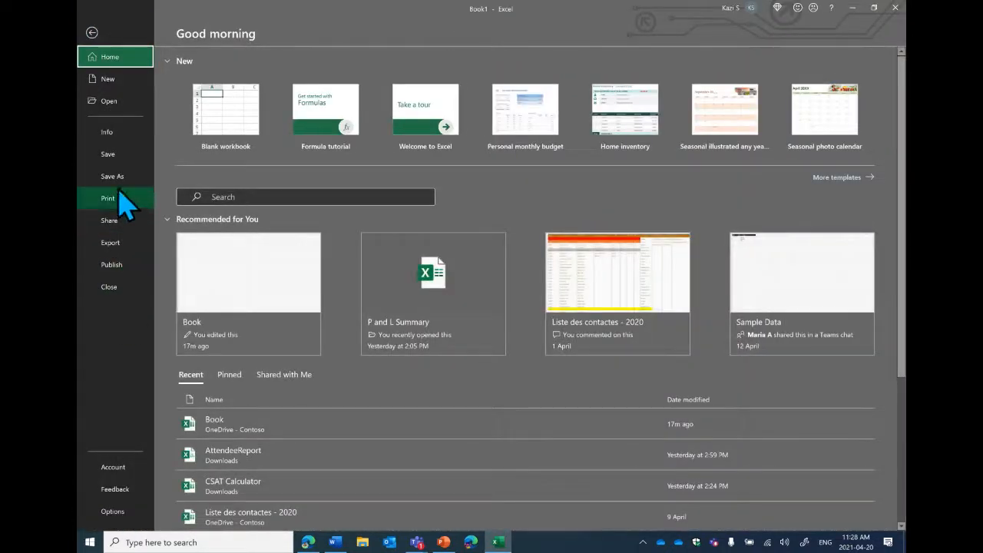
{"action": "left_click", "coordinate": [113, 511]}
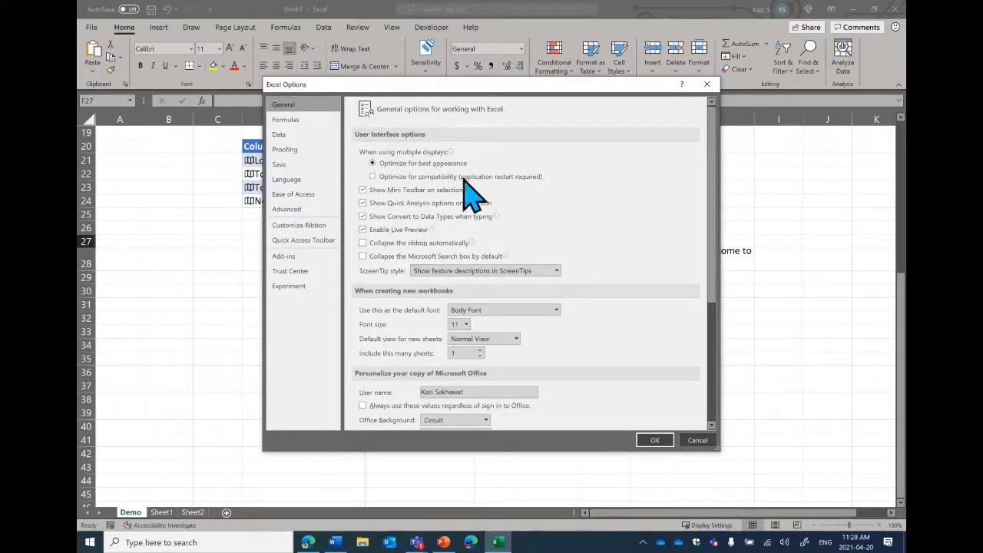
{"action": "scroll", "coordinate": [471, 209], "scroll_direction": "down", "scroll_amount": 1}
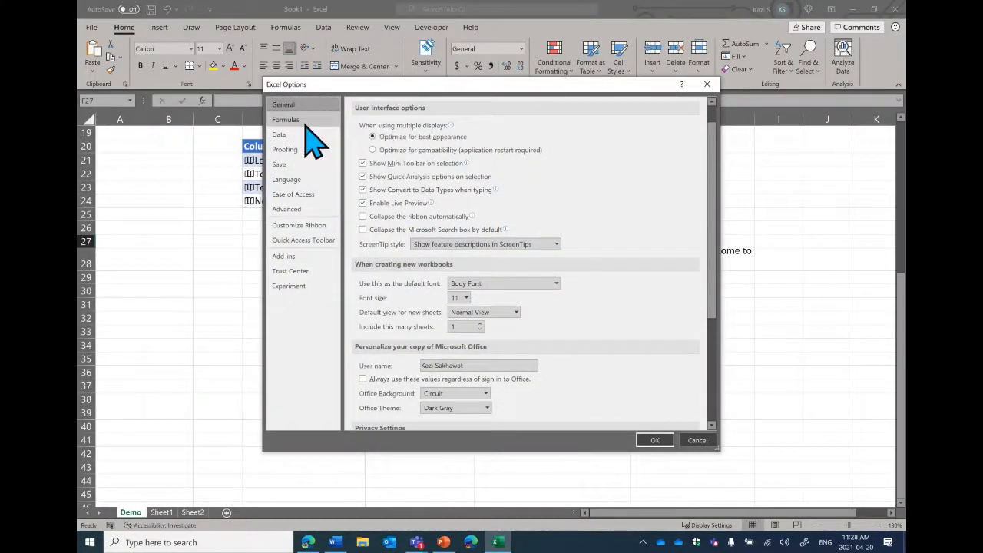
{"action": "left_click", "coordinate": [309, 122]}
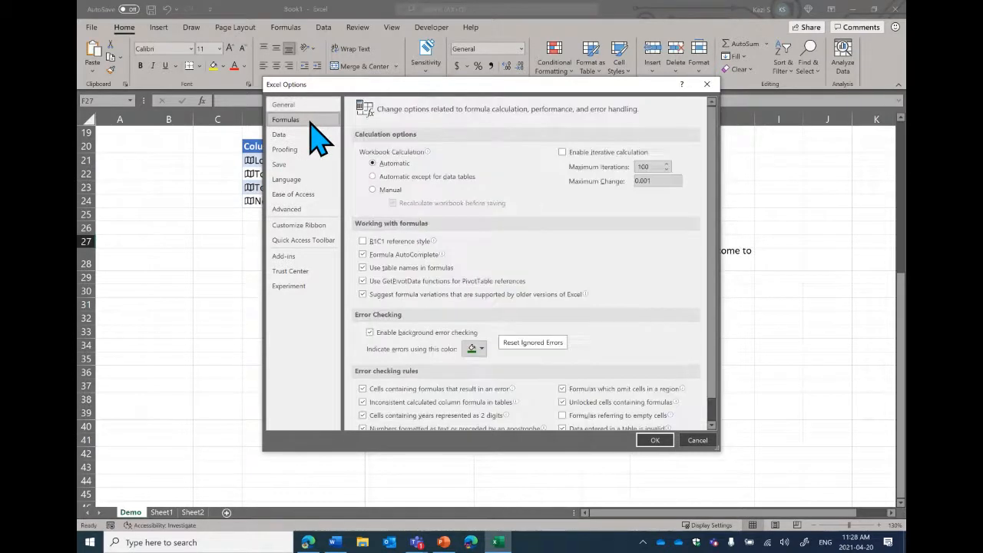
{"action": "left_click", "coordinate": [310, 195]}
{"action": "left_click", "coordinate": [311, 211]}
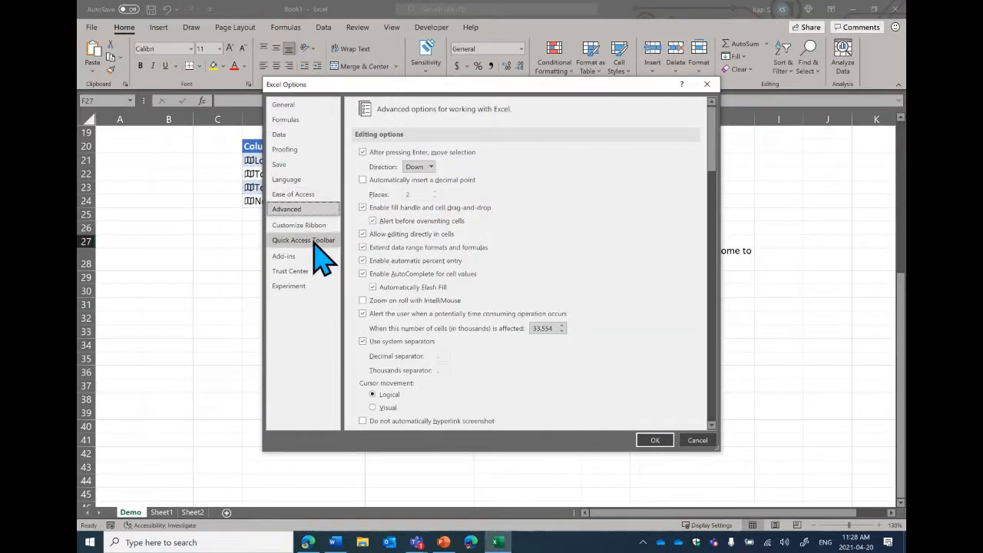
{"action": "left_click", "coordinate": [299, 225]}
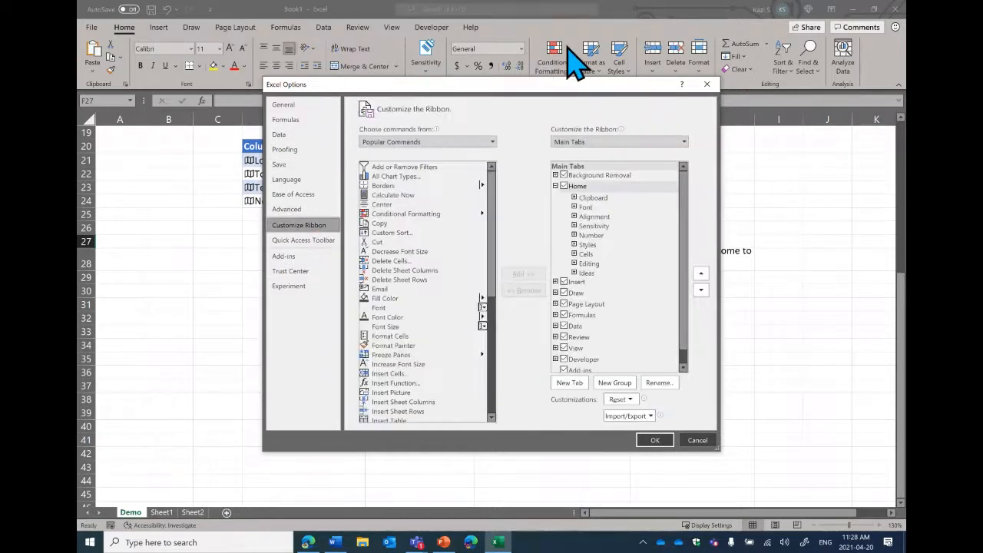
{"action": "left_click_drag", "start_coordinate": [403, 91], "coordinate": [401, 123]}
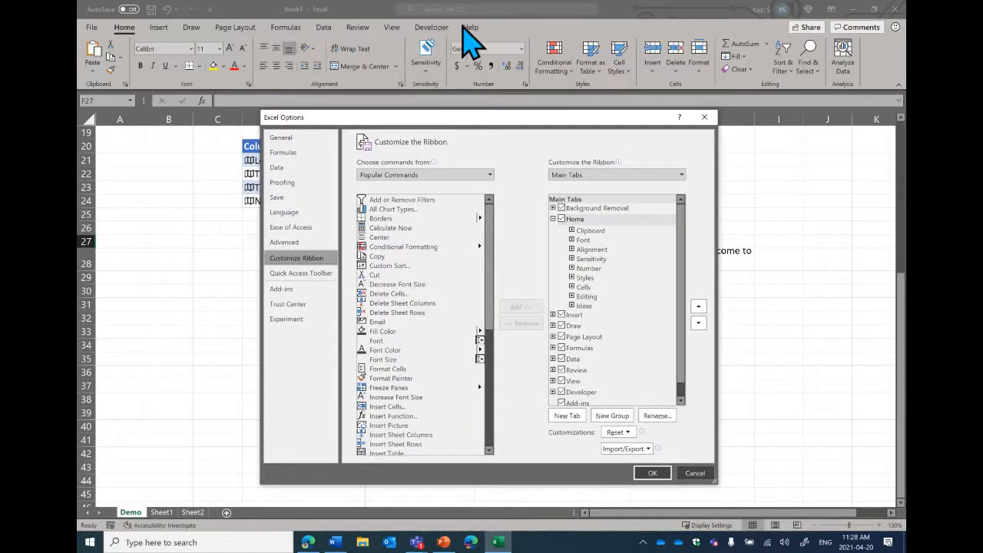
{"action": "left_click", "coordinate": [306, 273]}
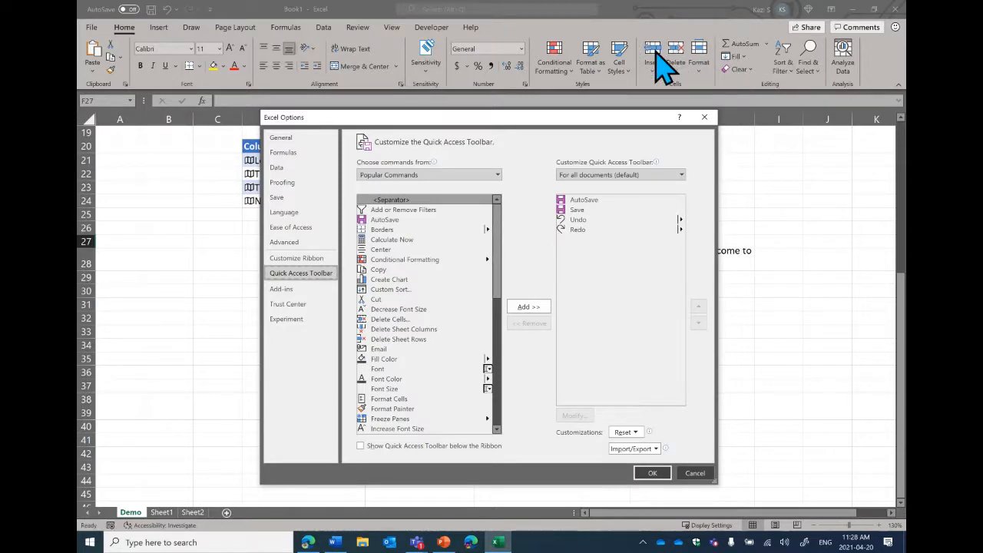
{"action": "left_click_drag", "start_coordinate": [498, 249], "coordinate": [499, 313]}
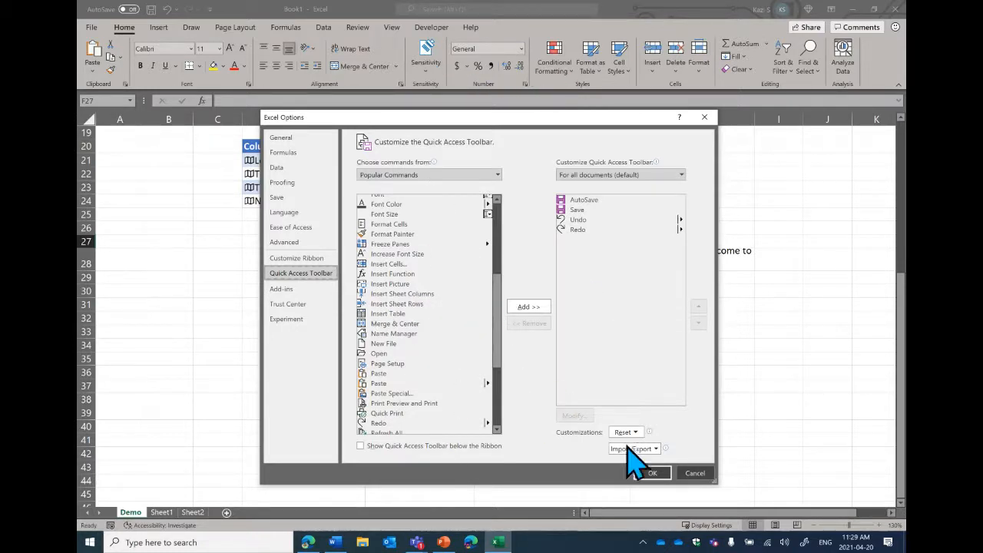
{"action": "left_click", "coordinate": [696, 474]}
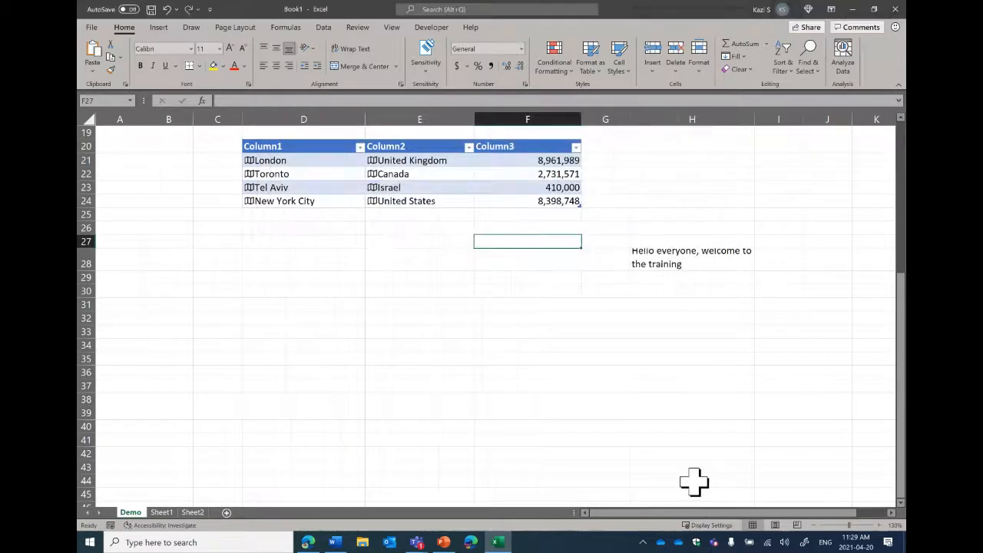
- Set the Office Theme to Colorful in the general Excel options
{"action": "left_click", "coordinate": [92, 28]}
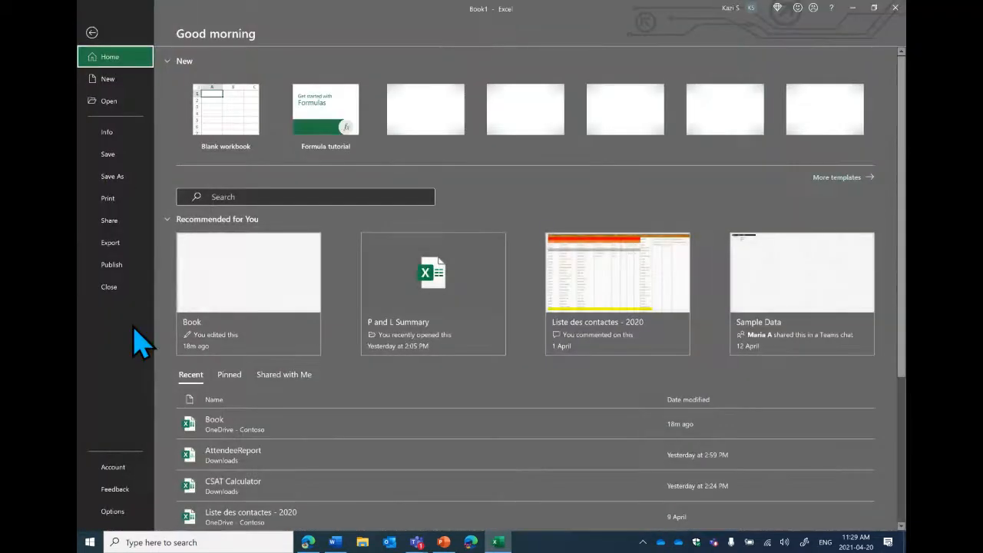
{"action": "left_click", "coordinate": [123, 517]}
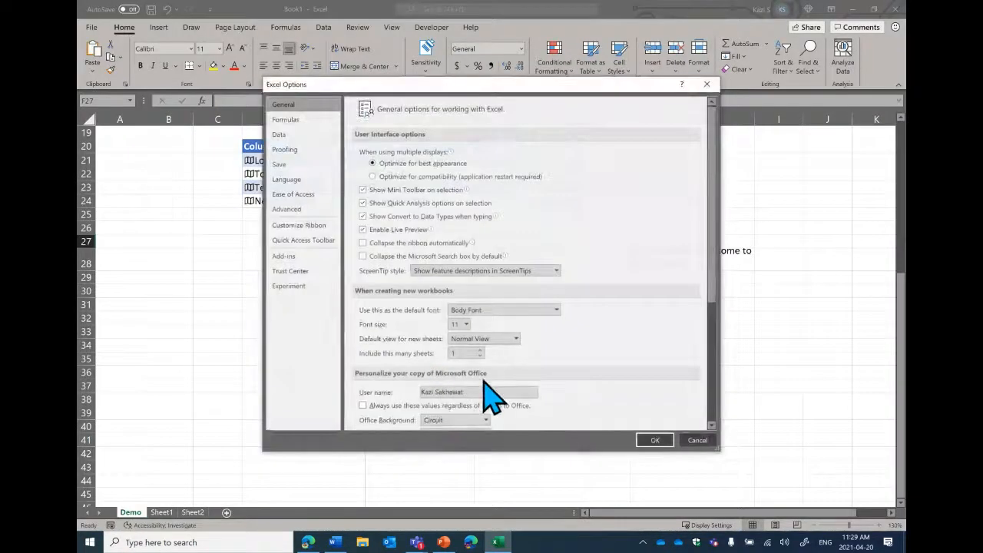
{"action": "scroll", "coordinate": [492, 395], "scroll_direction": "down", "scroll_amount": 1}
{"action": "left_click", "coordinate": [484, 382]}
{"action": "left_click", "coordinate": [454, 393]}
{"action": "left_click", "coordinate": [658, 440]}
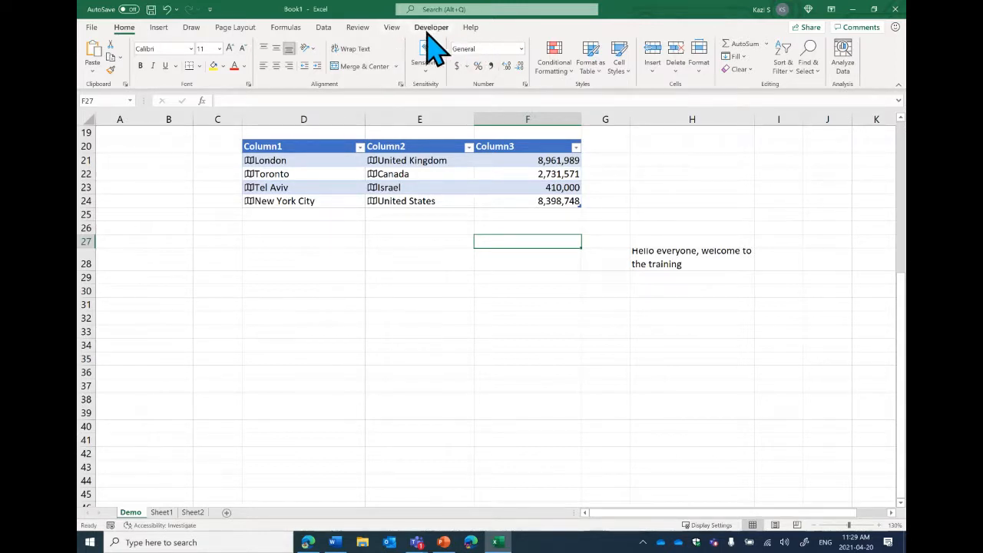
- Search Excel's Help for "pivot tables"
{"action": "left_click", "coordinate": [471, 28]}
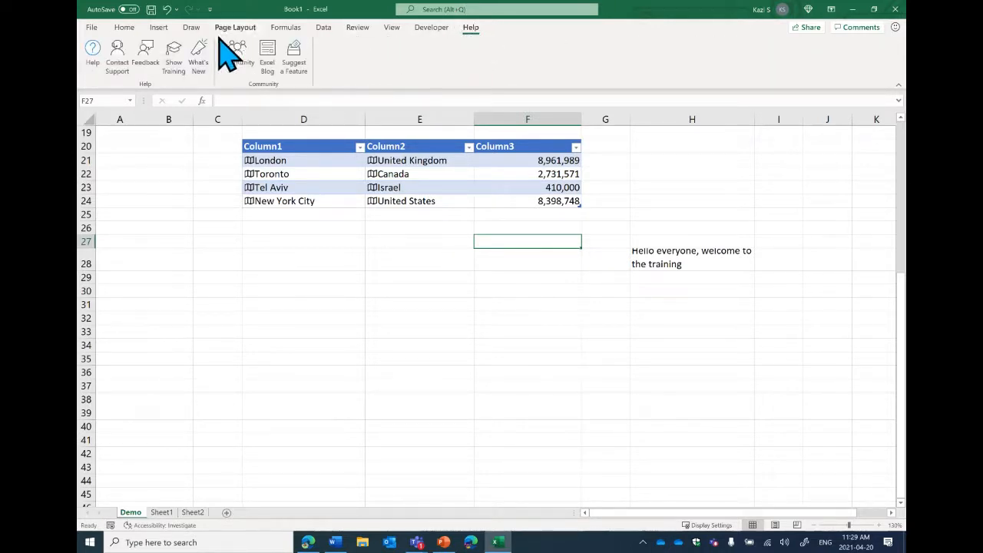
{"action": "left_click", "coordinate": [91, 61]}
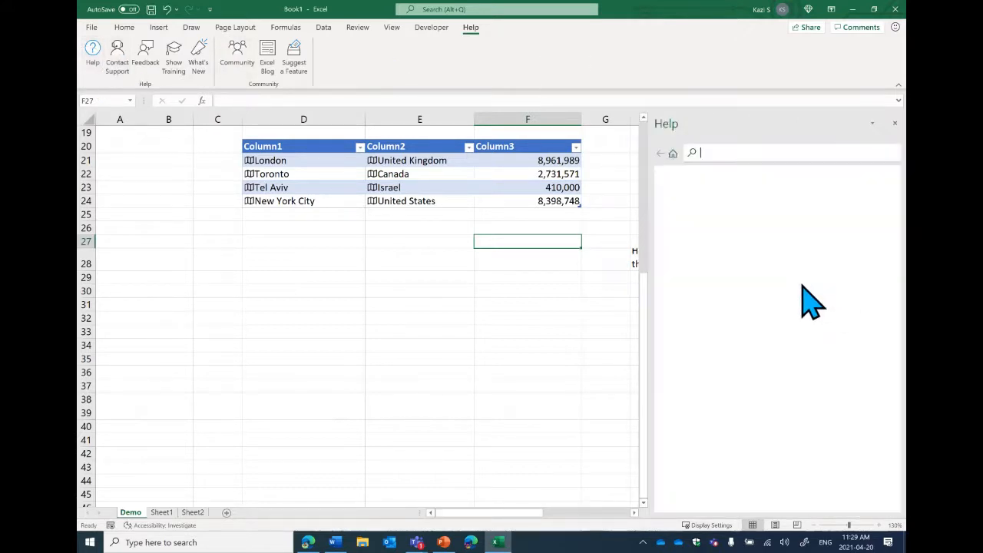
{"action": "left_click", "coordinate": [791, 154]}
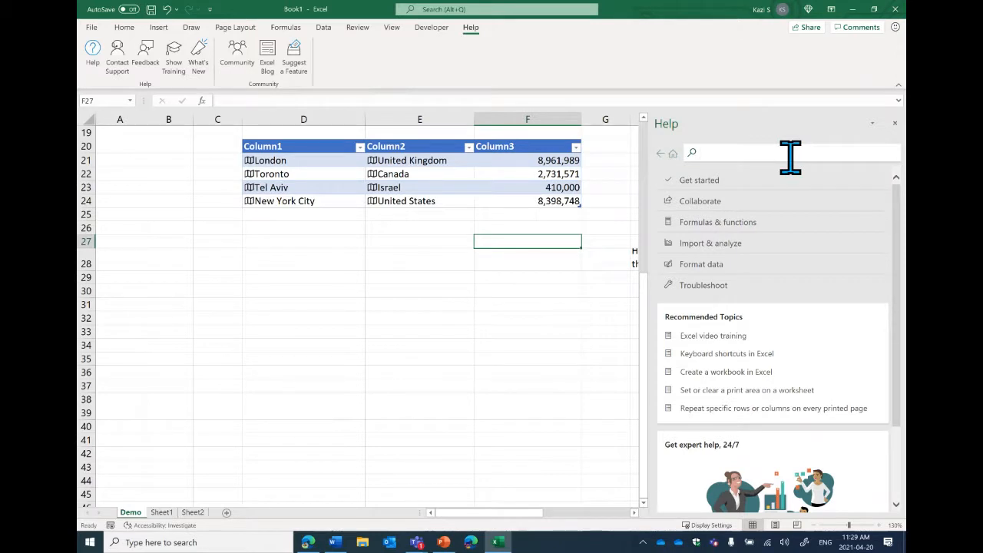
{"action": "type", "text": "pivot tabl"}
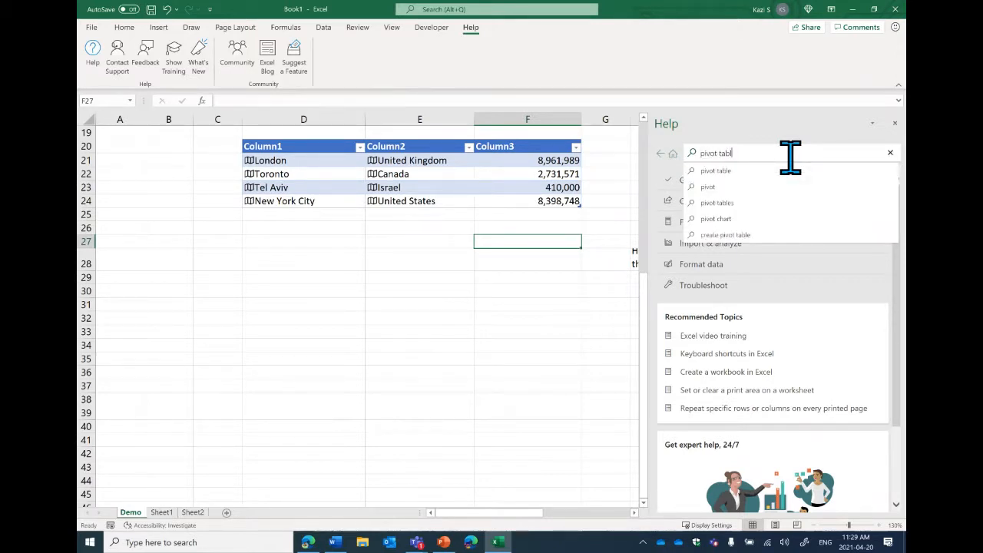
{"action": "type", "text": "es"}
{"action": "key", "text": "Return"}
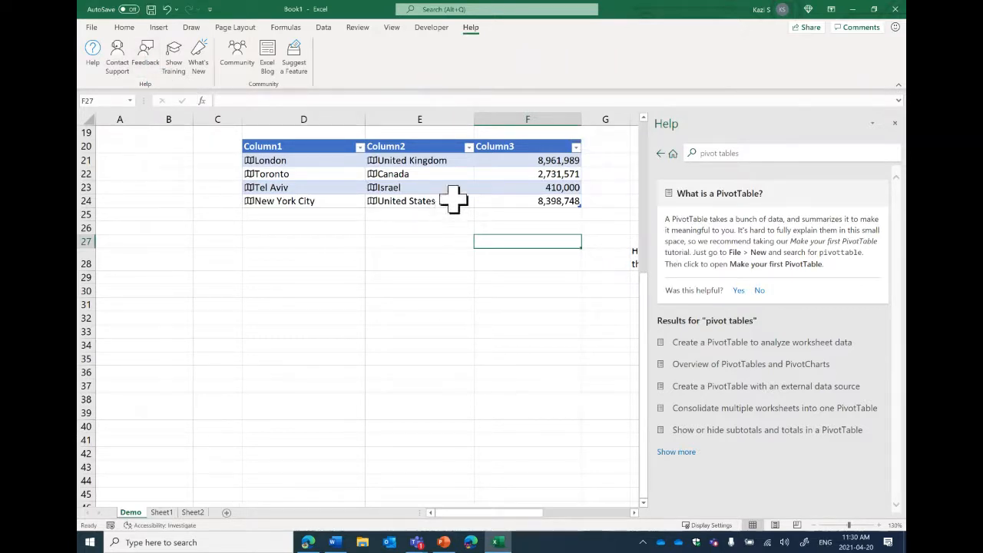
- Look through the Excel training topics and downloadable tutorial templates in Help, and close the Help pane
{"action": "left_click", "coordinate": [180, 71]}
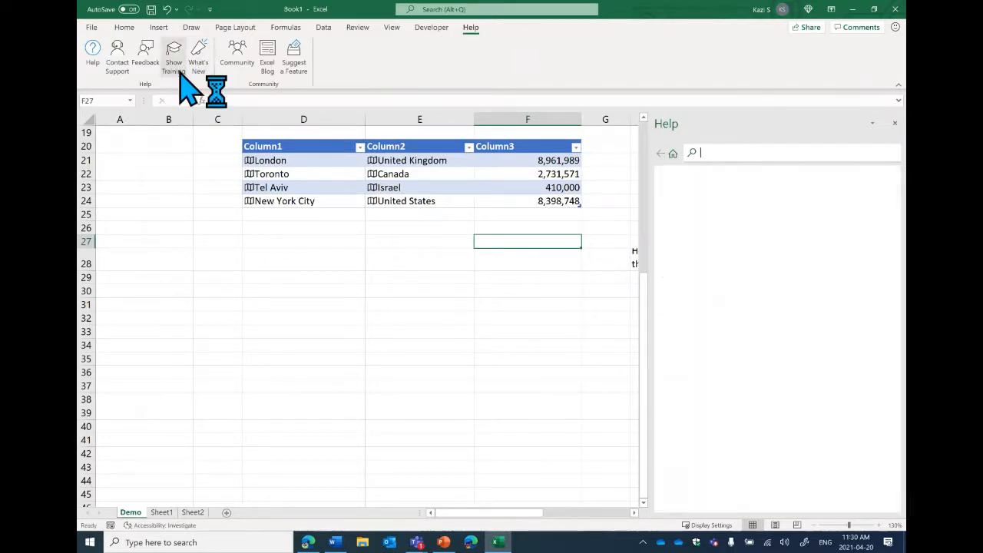
{"action": "left_click_drag", "start_coordinate": [903, 276], "coordinate": [900, 318]}
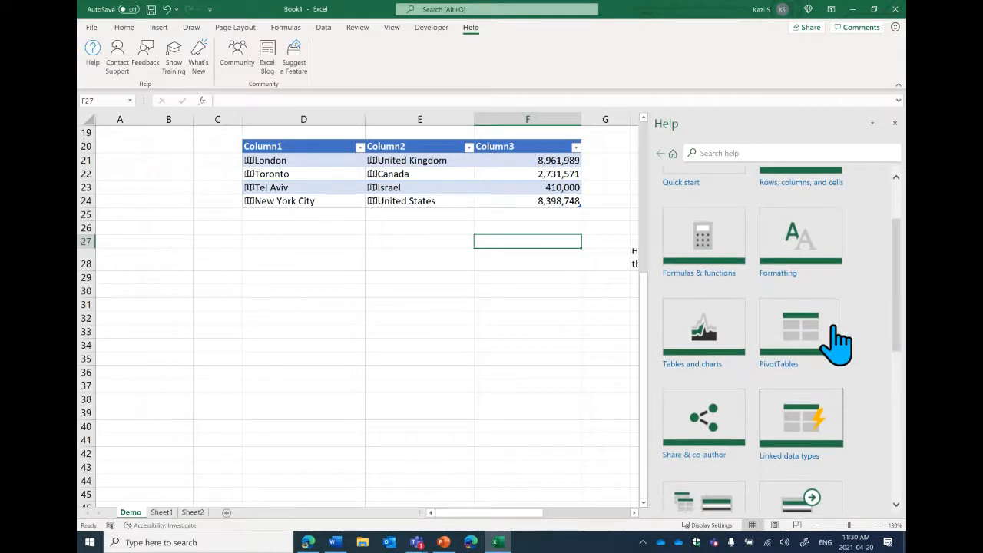
{"action": "scroll", "coordinate": [780, 338], "scroll_direction": "down", "scroll_amount": 10}
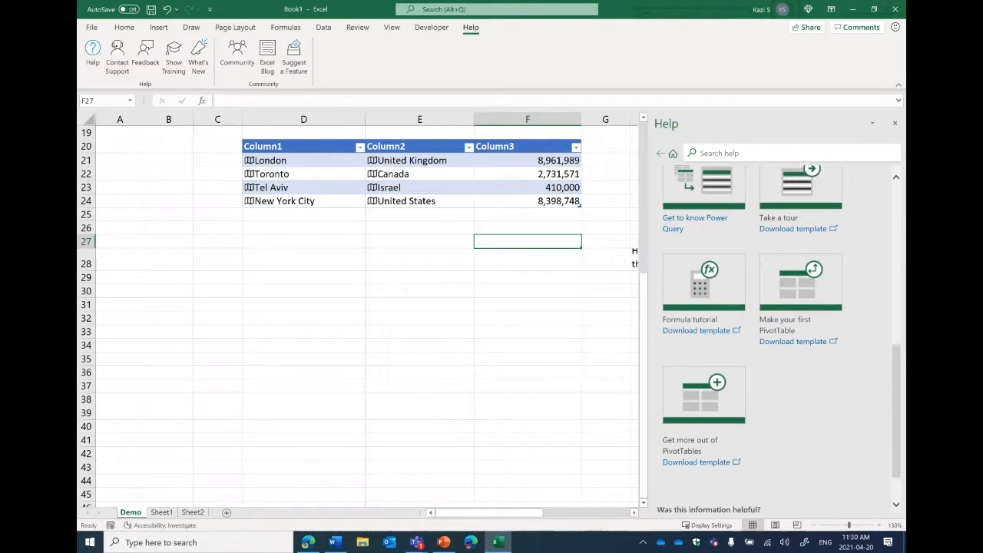
{"action": "left_click", "coordinate": [250, 61]}
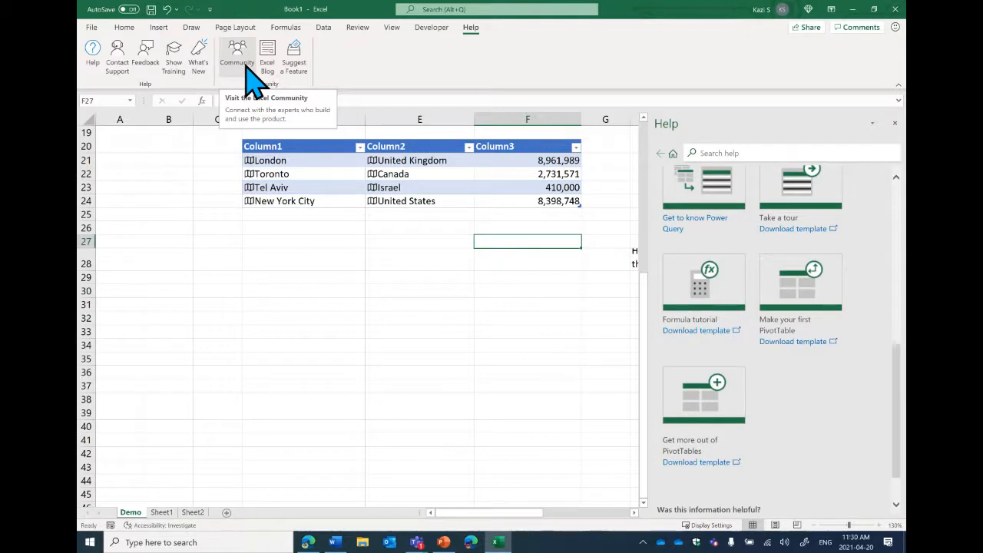
{"action": "left_click", "coordinate": [895, 123]}
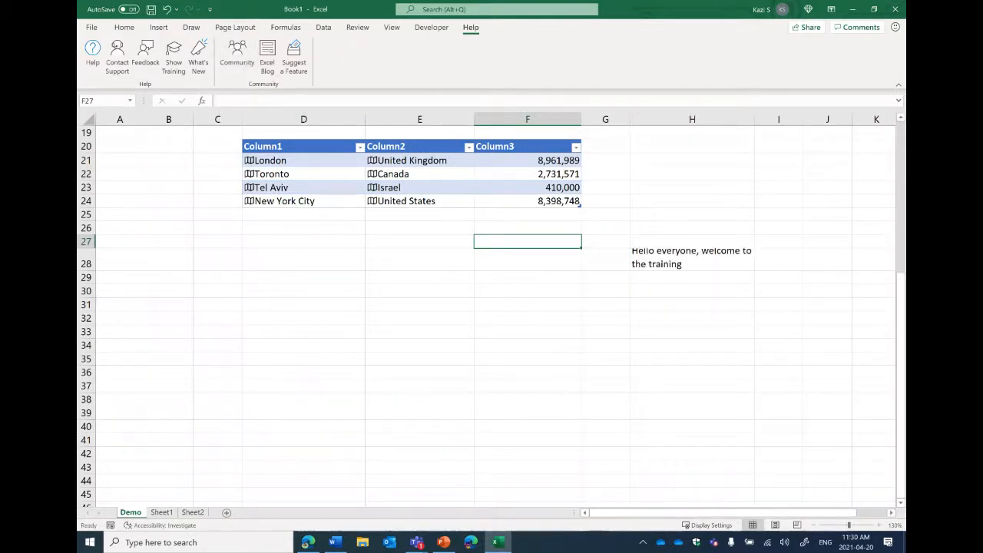
{"action": "key", "text": "alt+Tab"}
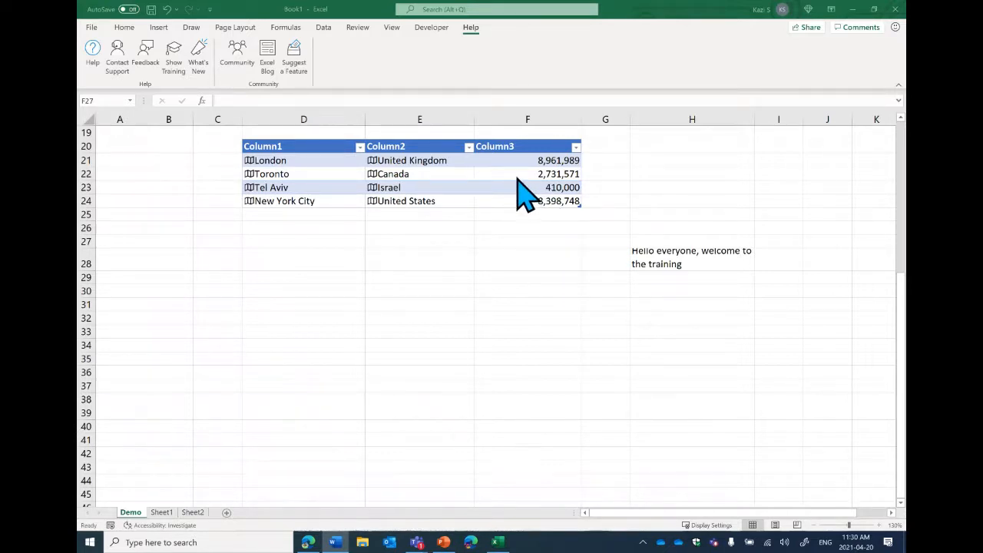
- Search the online templates for "budget" and create a workbook from the Personal monthly budget template
{"action": "left_click", "coordinate": [91, 28]}
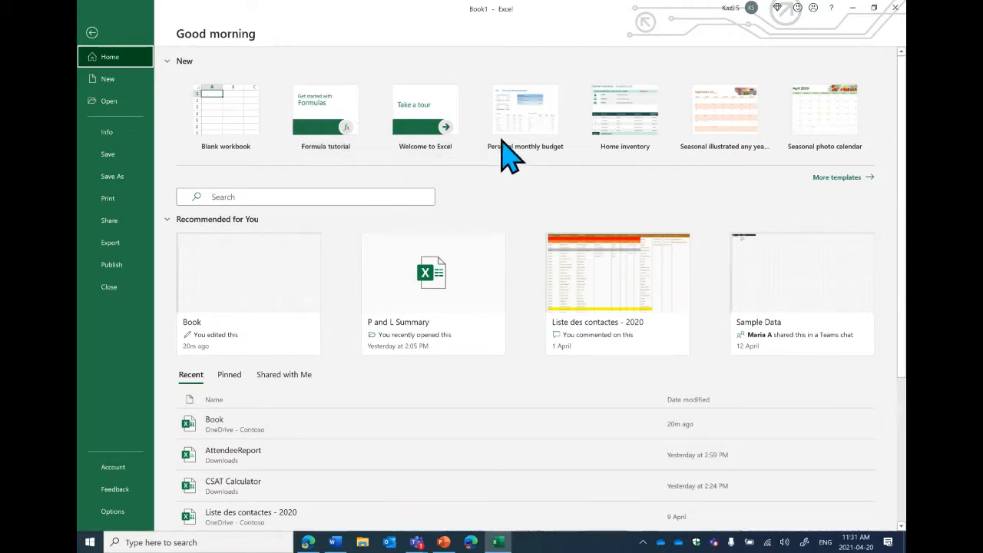
{"action": "left_click", "coordinate": [838, 179]}
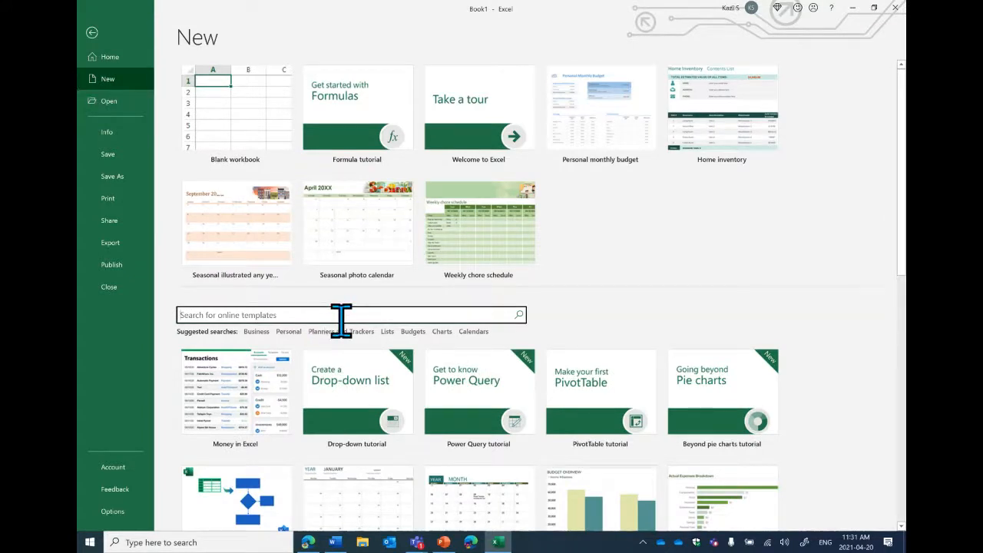
{"action": "type", "text": "budget"}
{"action": "key", "text": "Return"}
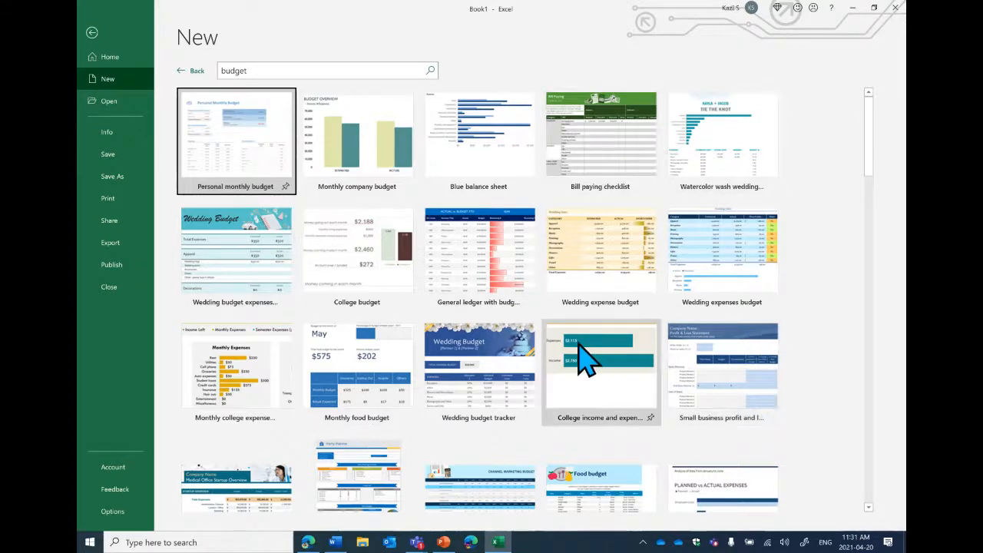
{"action": "left_click", "coordinate": [271, 162]}
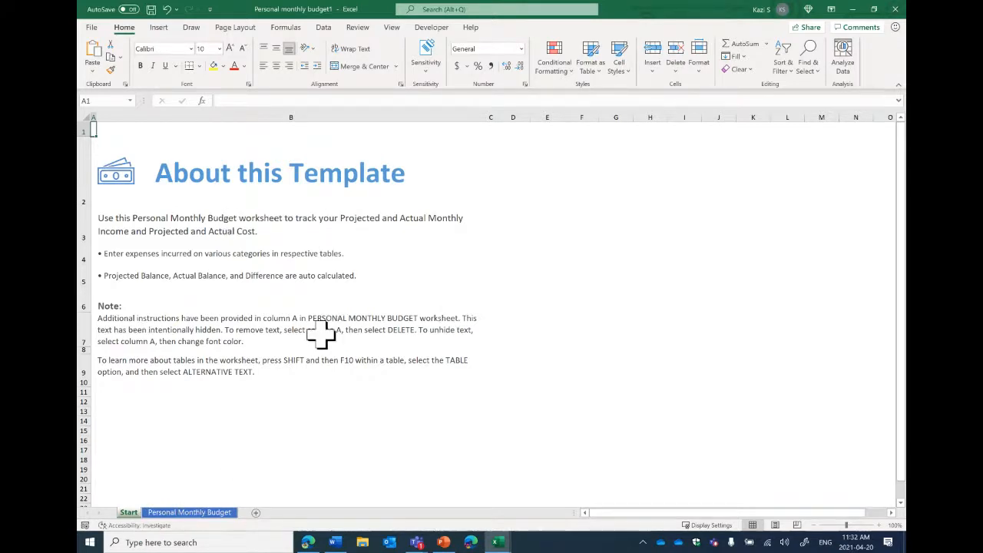
- Examine the projected total monthly income formula on the Personal Monthly Budget sheet, and close the workbook without saving
{"action": "left_click", "coordinate": [204, 514]}
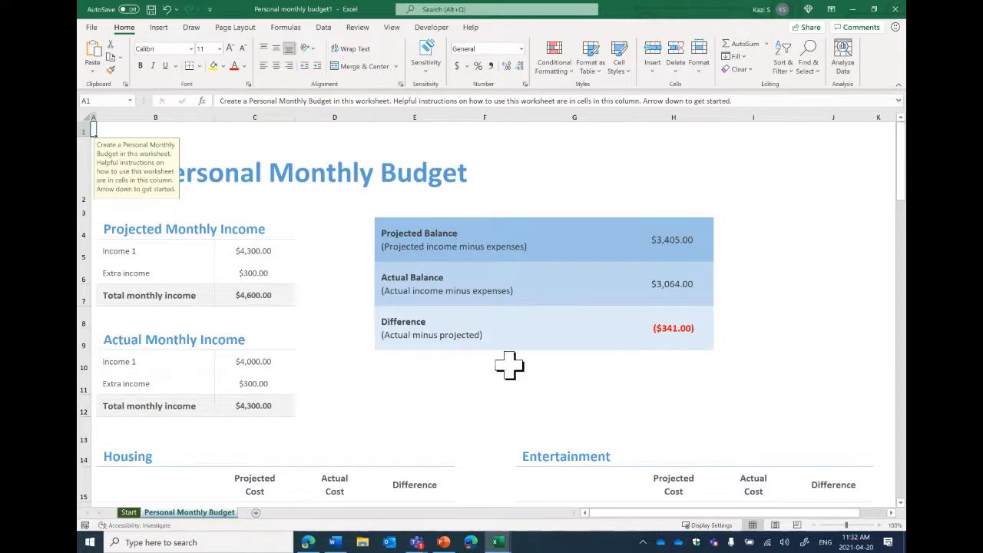
{"action": "left_click", "coordinate": [461, 384]}
{"action": "left_click", "coordinate": [297, 384]}
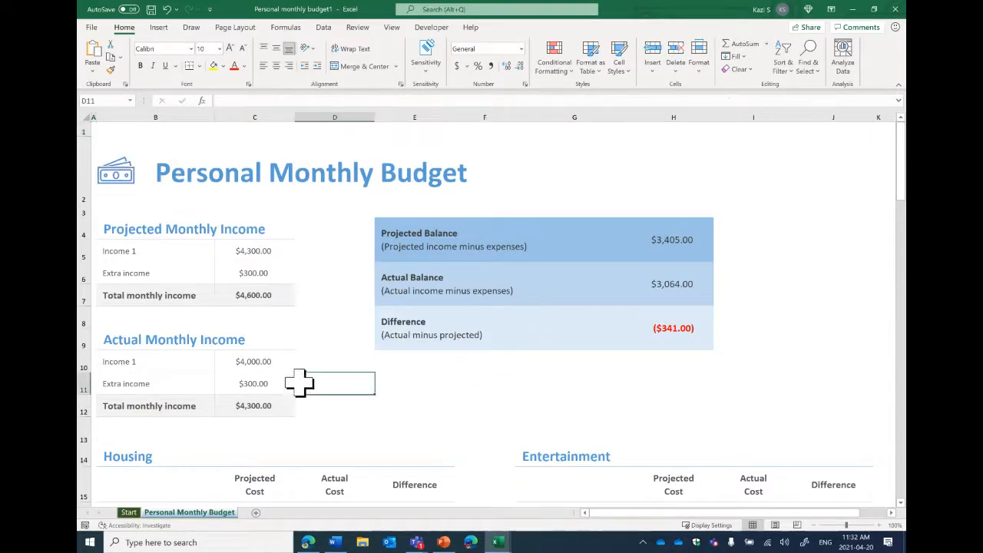
{"action": "left_click", "coordinate": [262, 297]}
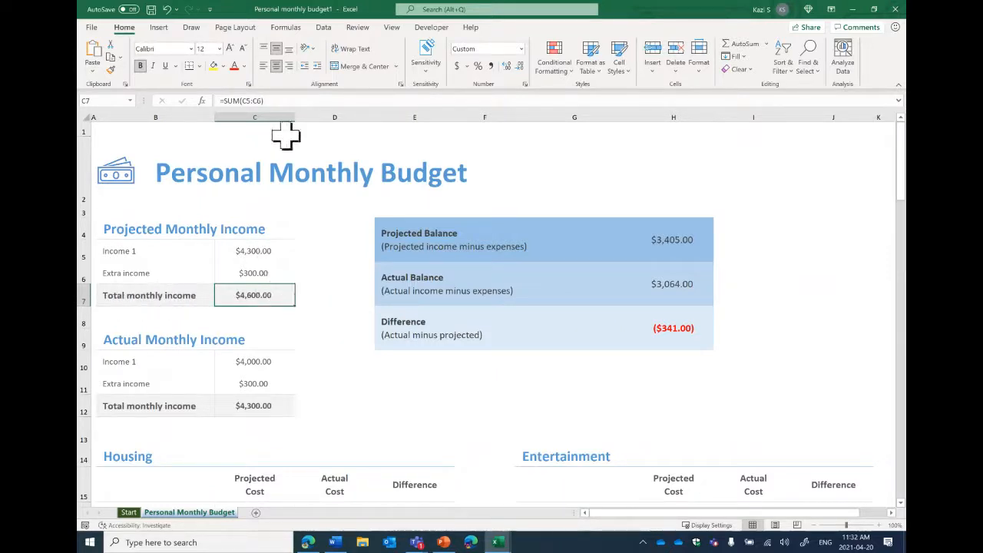
{"action": "left_click_drag", "start_coordinate": [219, 100], "coordinate": [260, 101]}
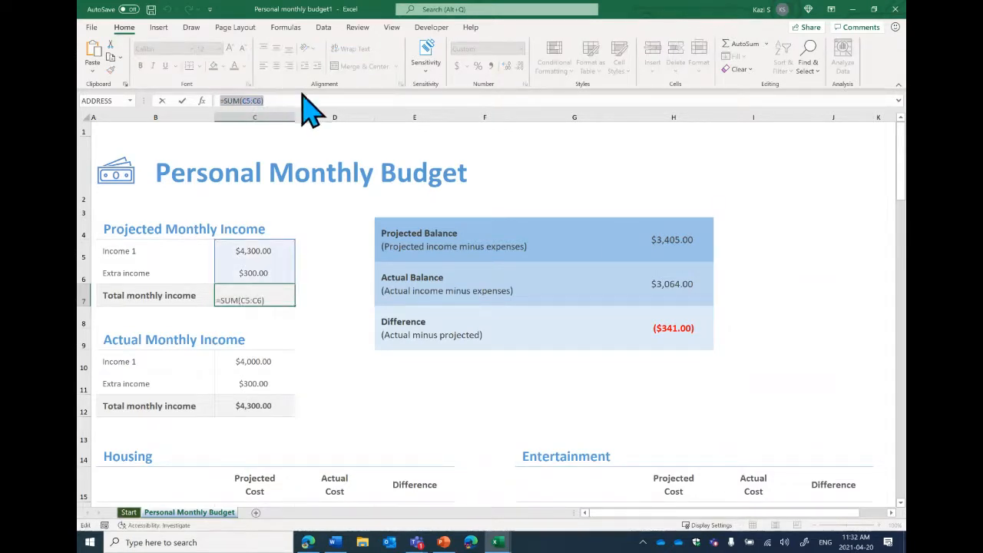
{"action": "left_click", "coordinate": [589, 384]}
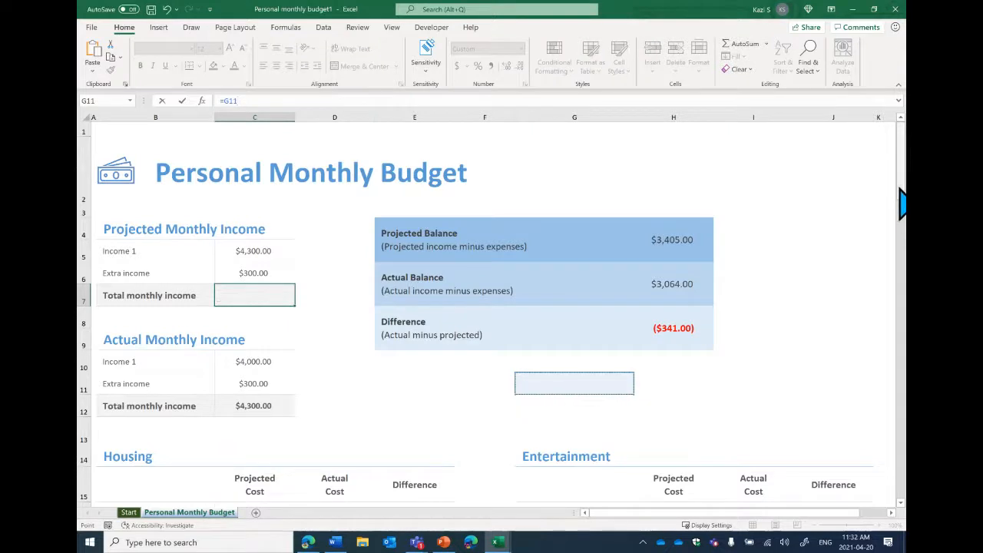
{"action": "left_click", "coordinate": [903, 265]}
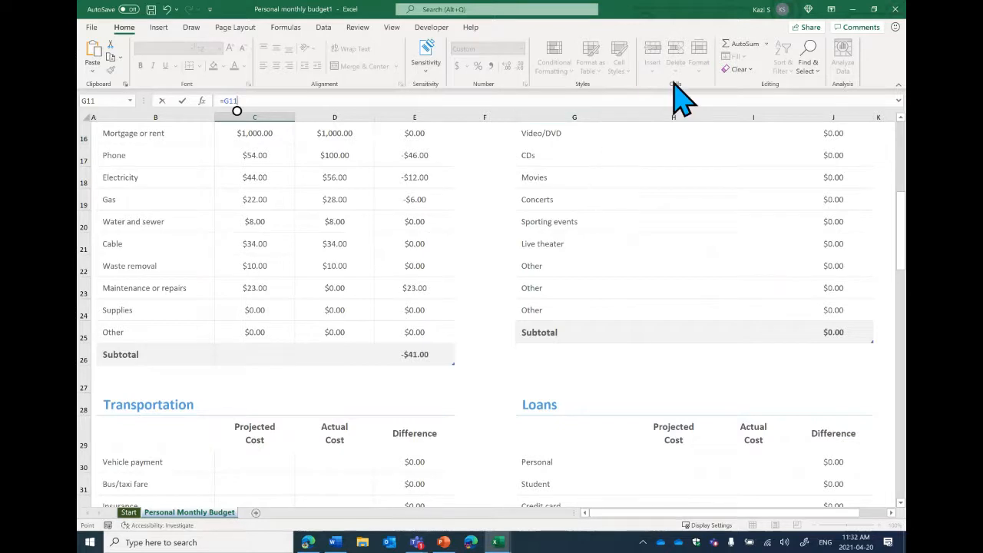
{"action": "left_click", "coordinate": [895, 9]}
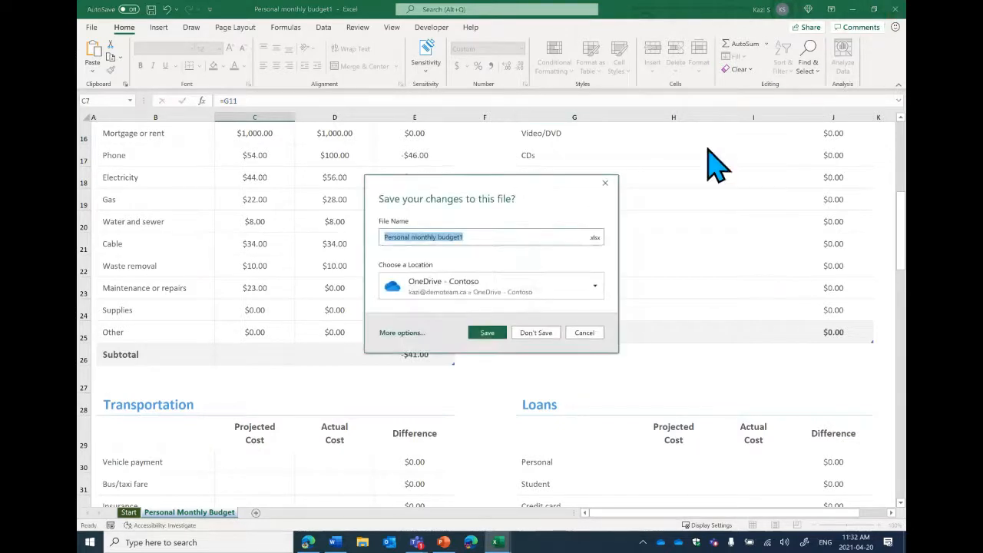
{"action": "left_click", "coordinate": [549, 332]}
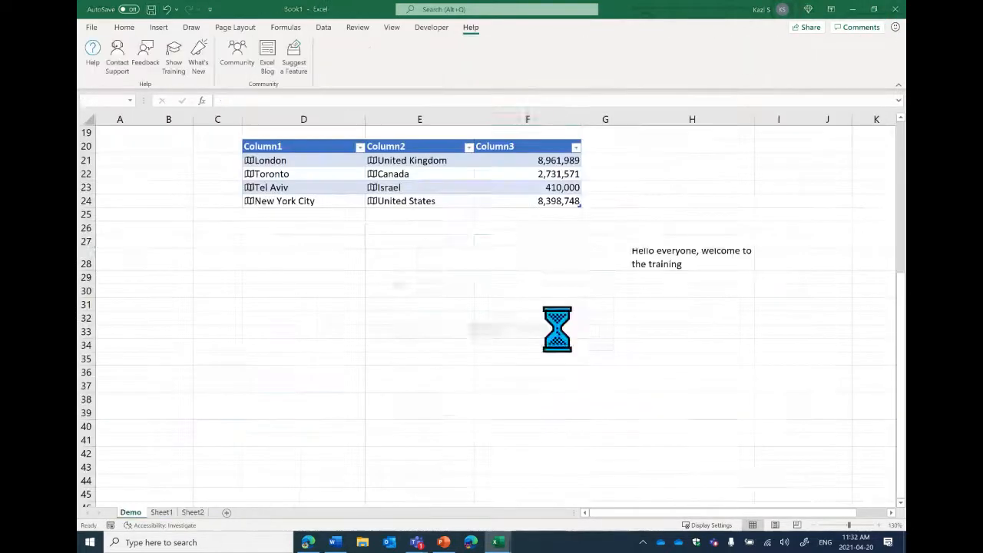
- Create a workbook from the Welcome to Excel template and start its tour at the 1. Add sheet
{"action": "left_click", "coordinate": [91, 31]}
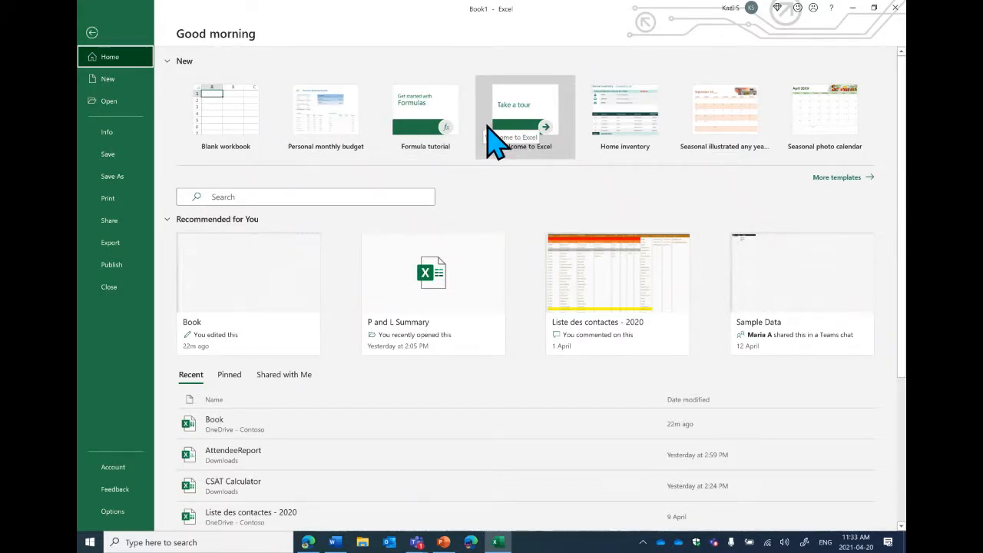
{"action": "left_click", "coordinate": [432, 140]}
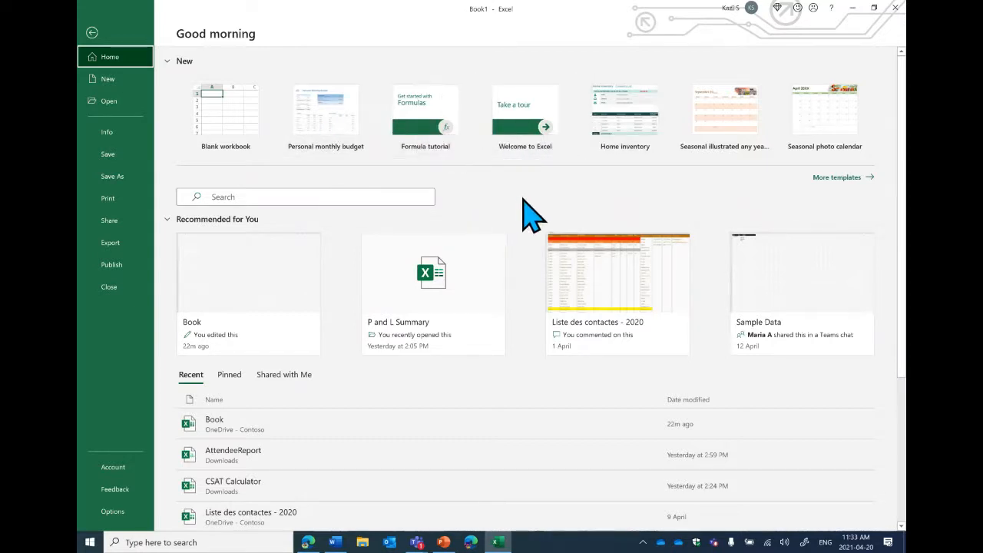
{"action": "left_click", "coordinate": [533, 117]}
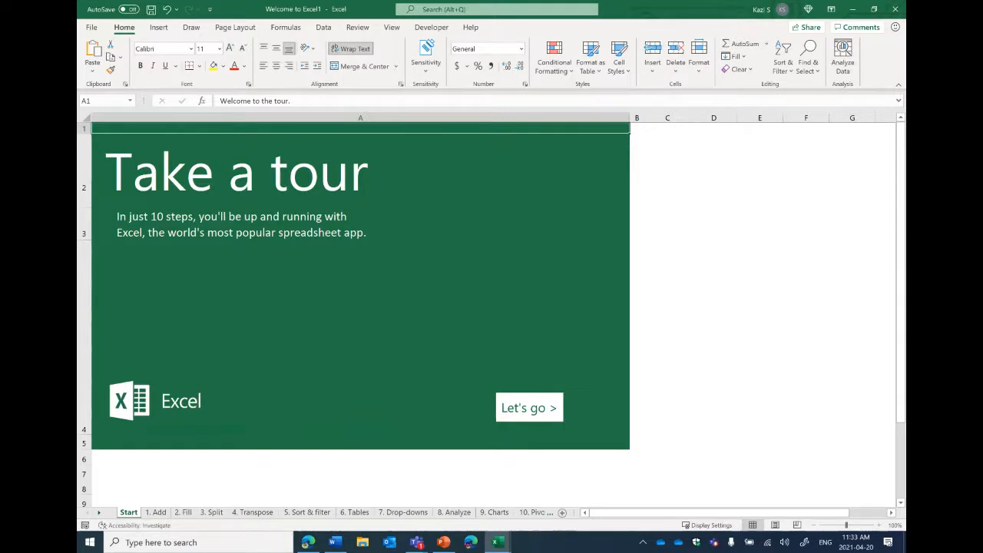
{"action": "left_click", "coordinate": [530, 420]}
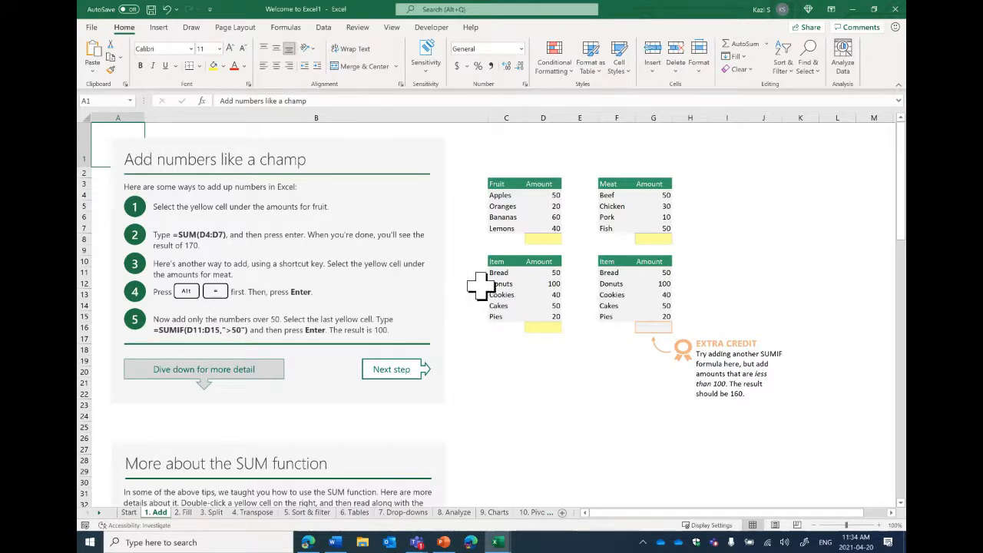
{"action": "left_click", "coordinate": [544, 239]}
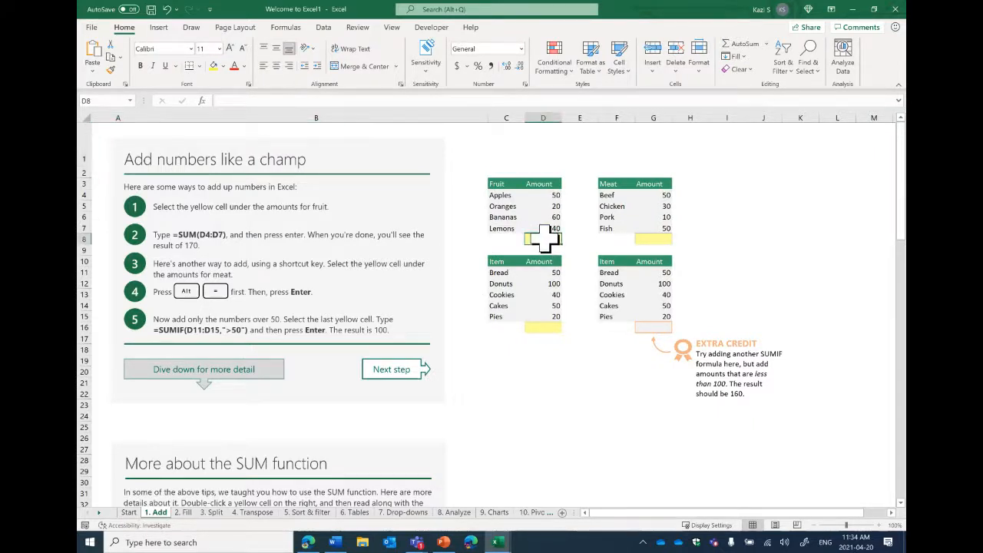
{"action": "type", "text": "="}
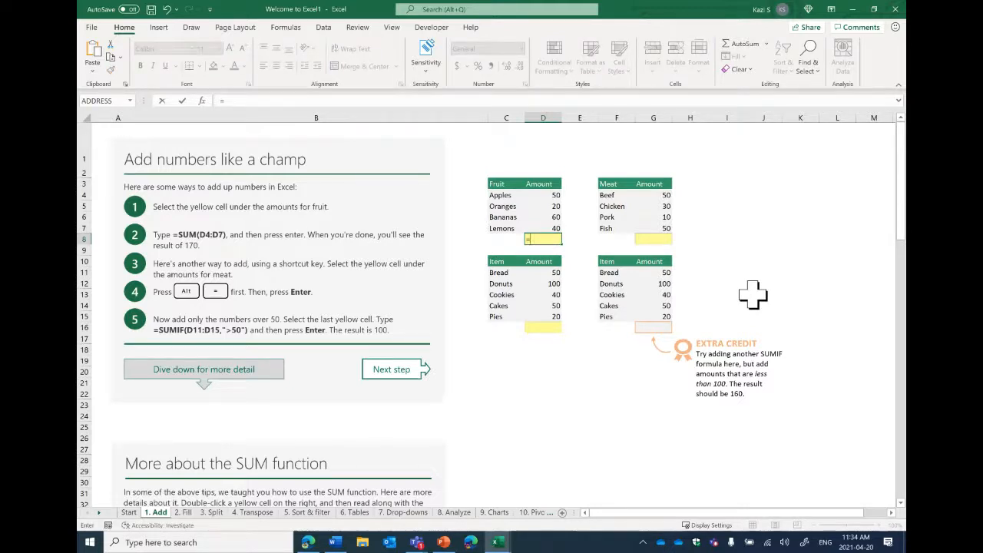
{"action": "type", "text": "SU"}
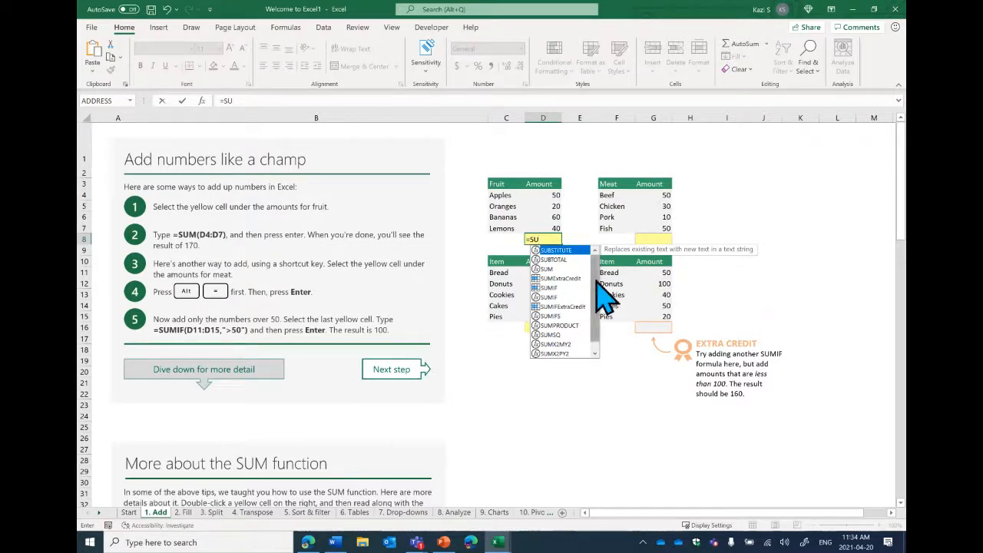
{"action": "scroll", "coordinate": [604, 292], "scroll_direction": "down", "scroll_amount": 1}
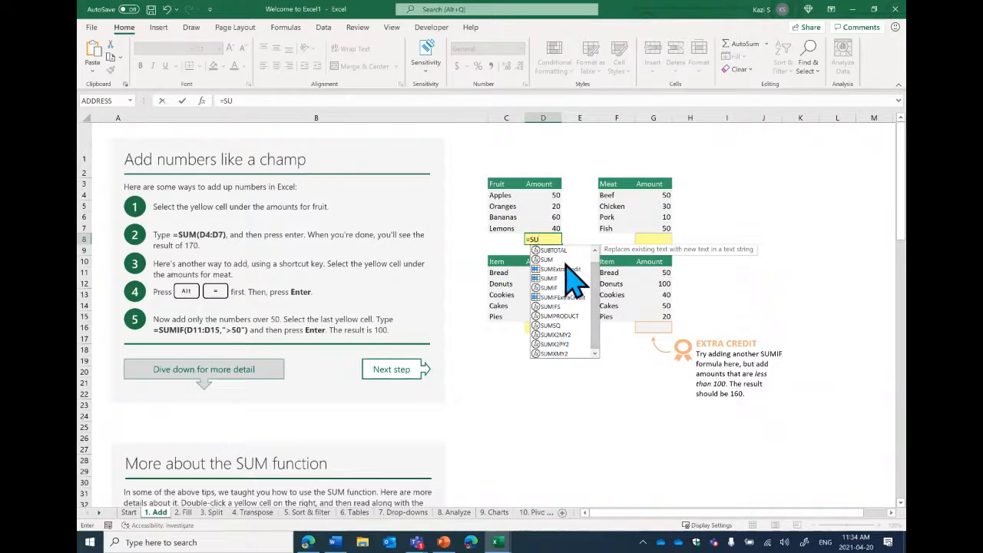
{"action": "left_click", "coordinate": [260, 104]}
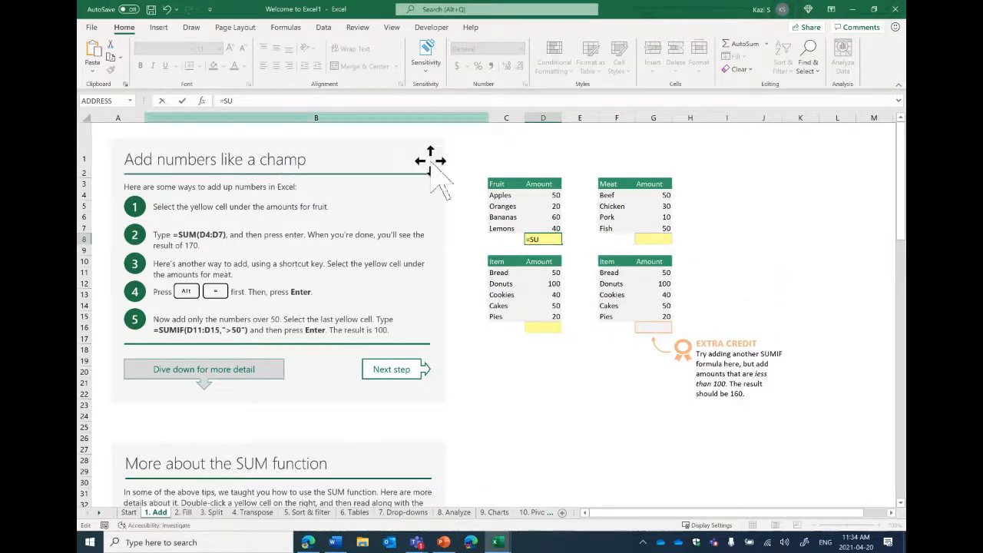
{"action": "key", "text": "Escape"}
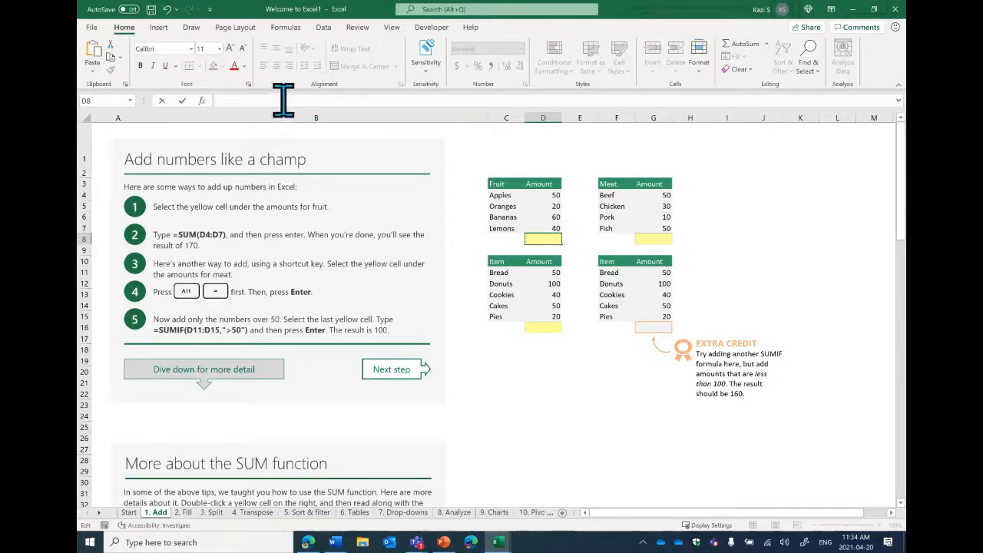
- Total the fruit amounts in cell D8 with the formula =SUM(D4:D7) and check the entered formula
{"action": "type", "text": "=Sum"}
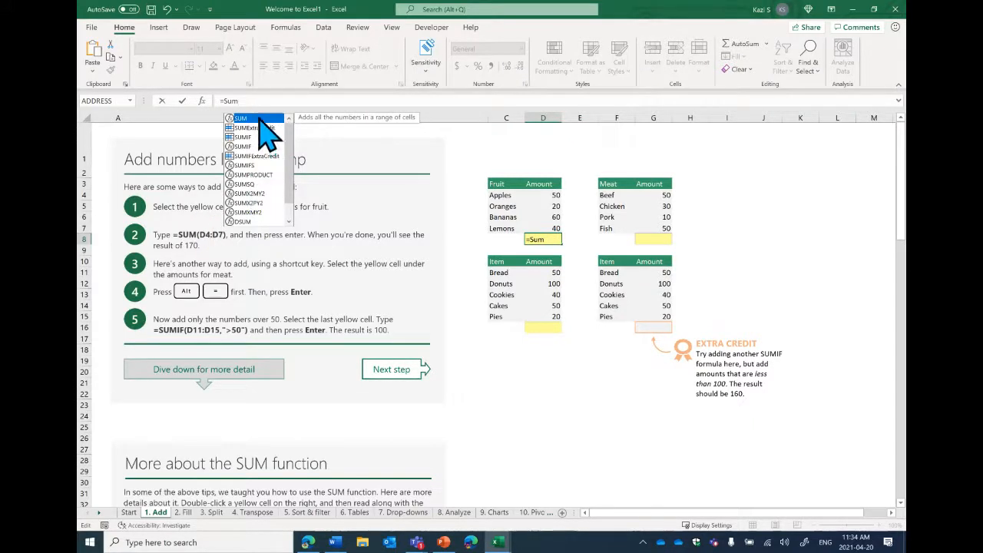
{"action": "left_click", "coordinate": [257, 100]}
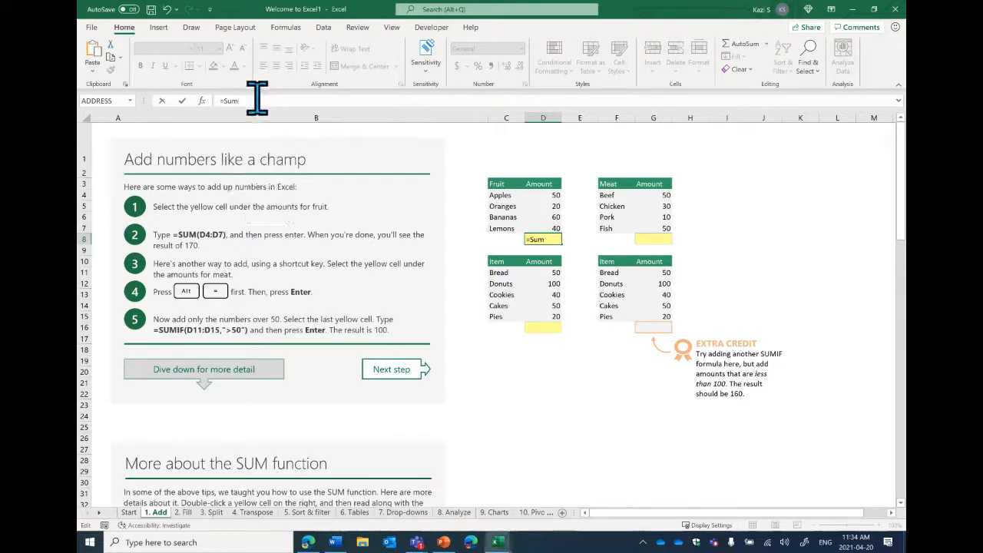
{"action": "type", "text": "("}
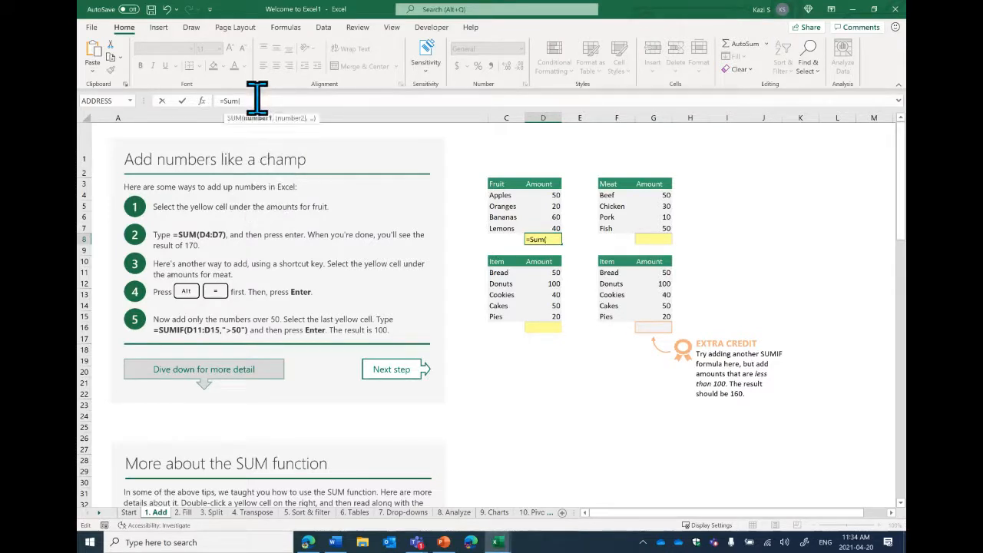
{"action": "type", "text": "D4:d7)"}
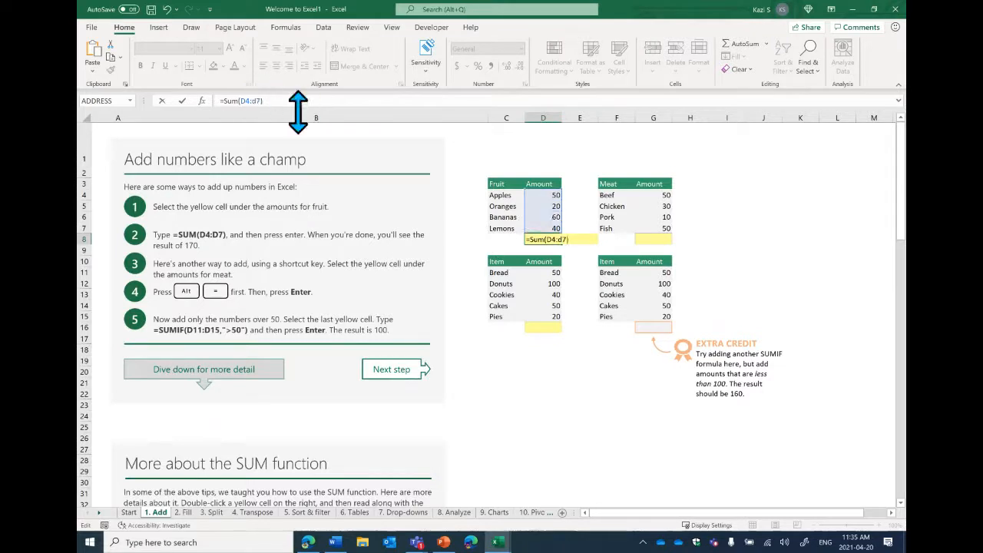
{"action": "key", "text": "Return"}
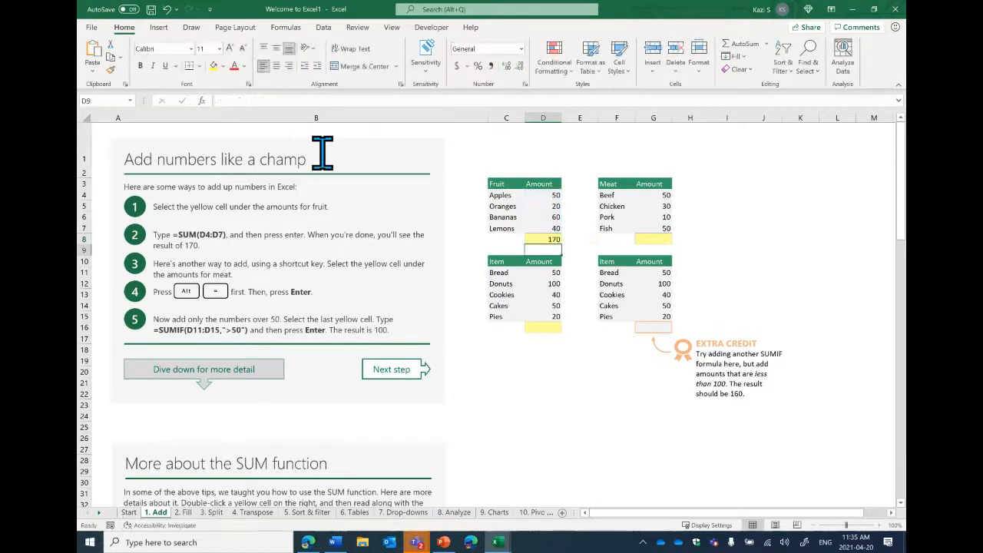
{"action": "left_click", "coordinate": [545, 239]}
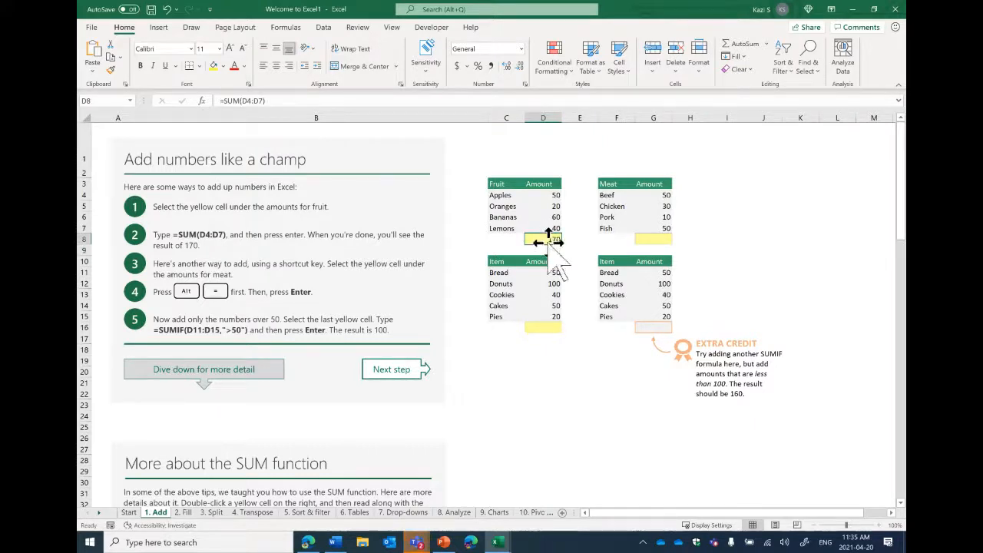
- Total the meat amounts in cell G8 with AutoSum over G4:G7
{"action": "left_click", "coordinate": [659, 240]}
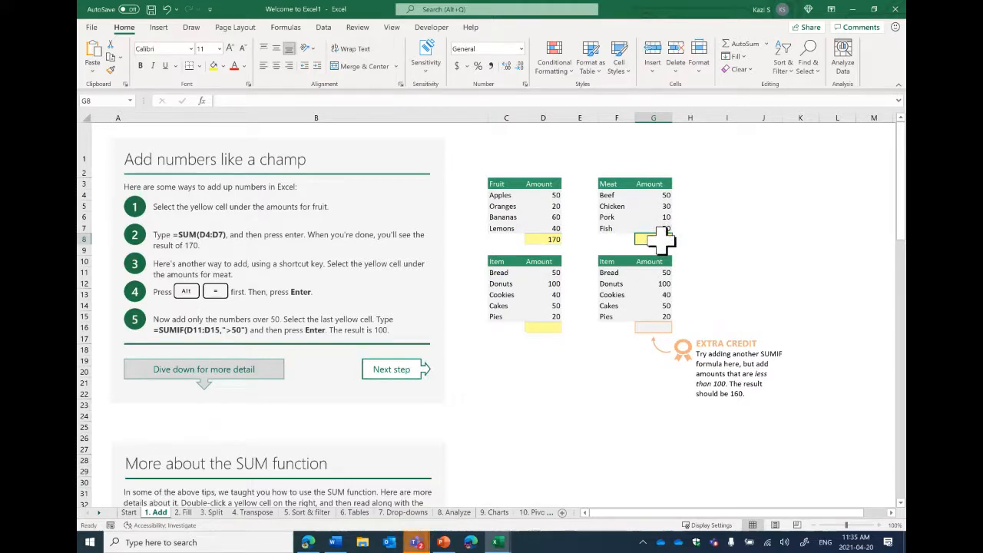
{"action": "key", "text": "alt+equal"}
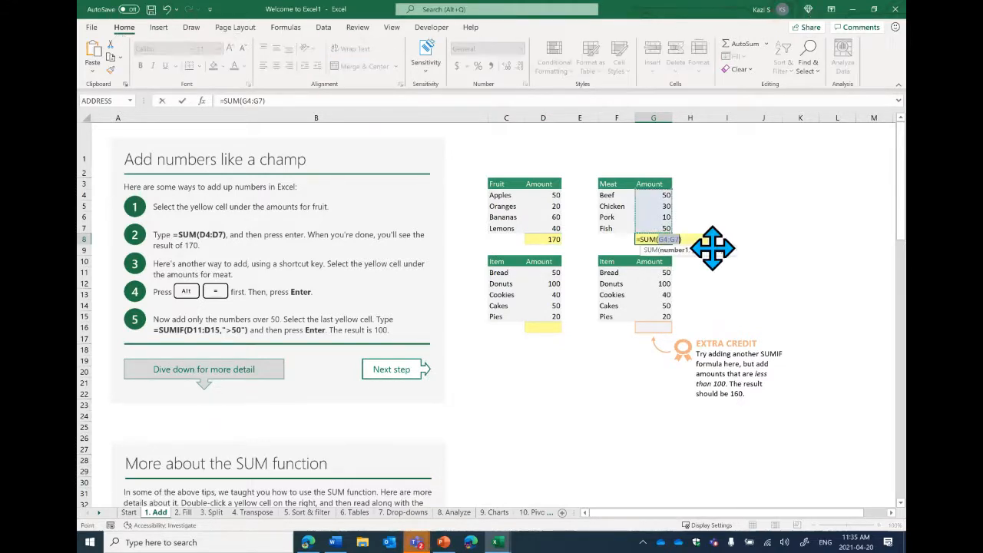
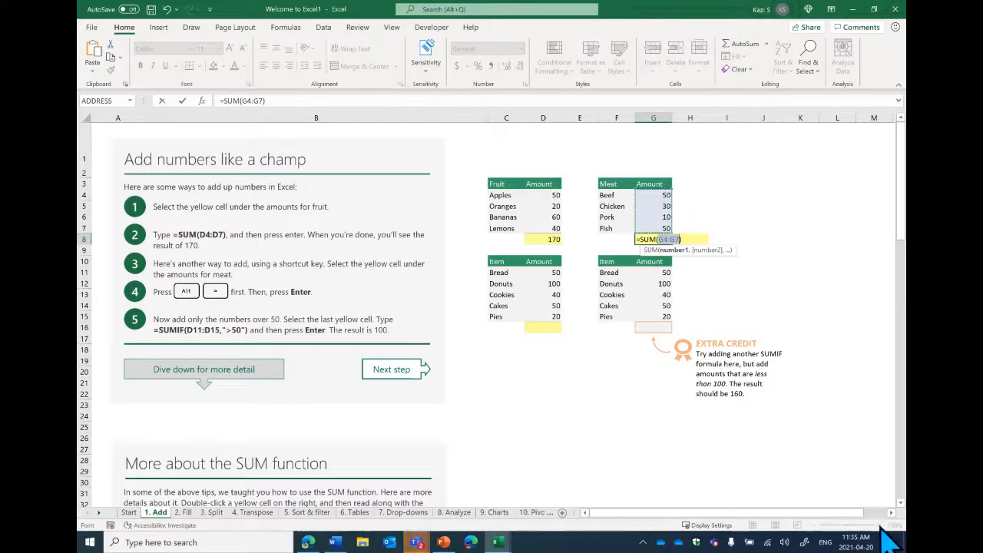
{"action": "key", "text": "Return"}
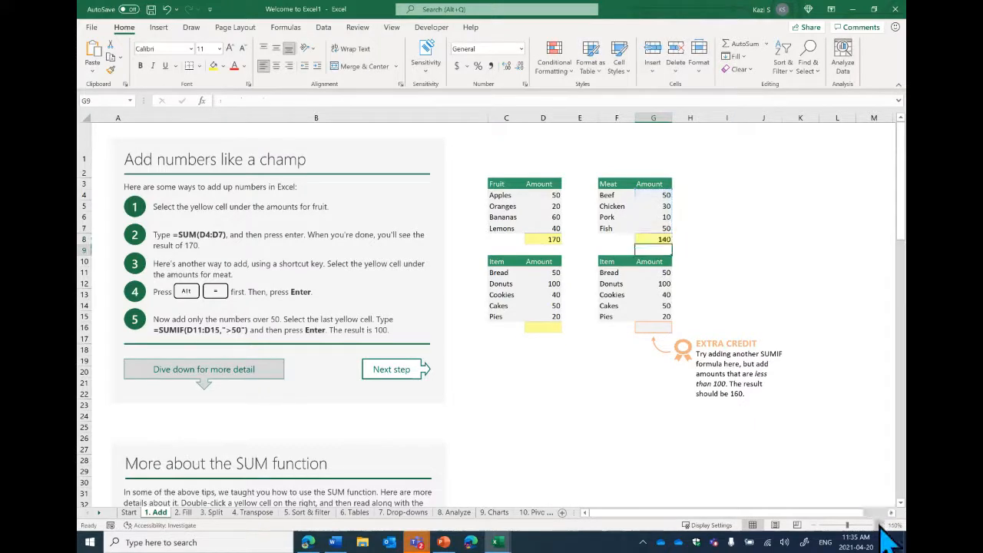
- Add only the item amounts over 50 in cell D16 with the formula =SUMIF(D11:D15, ">50")
{"action": "left_click", "coordinate": [882, 525]}
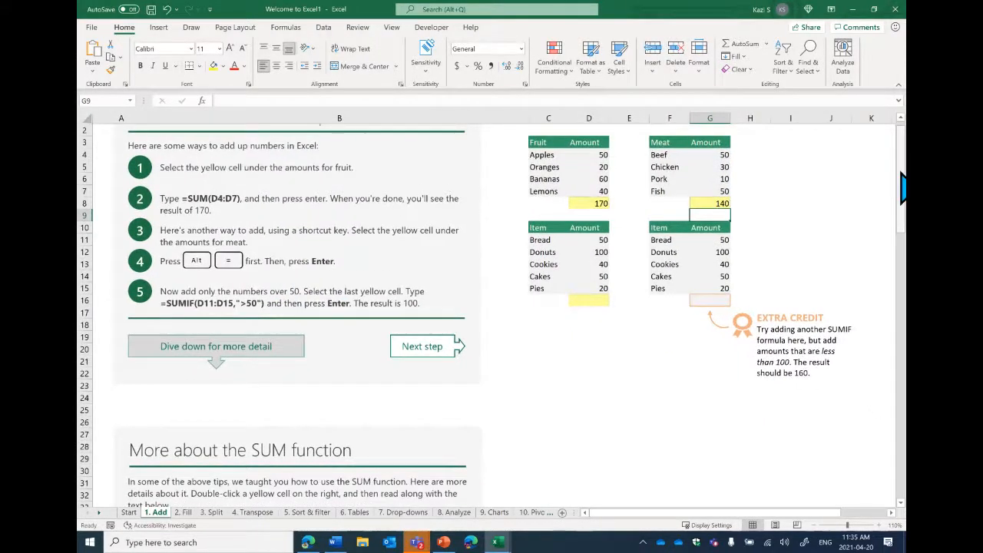
{"action": "scroll", "coordinate": [867, 161], "scroll_direction": "up", "scroll_amount": 1}
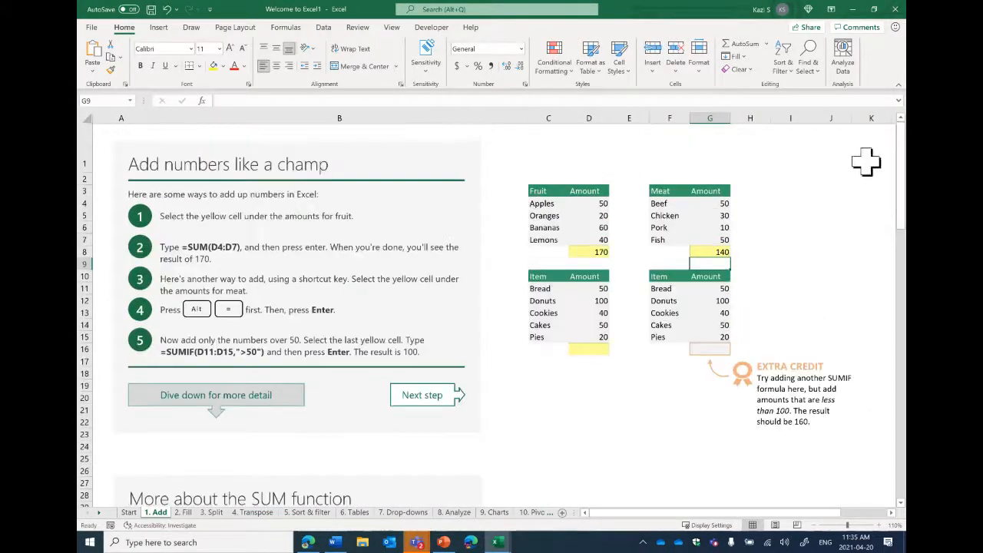
{"action": "left_click", "coordinate": [880, 527]}
{"action": "scroll", "coordinate": [680, 361], "scroll_direction": "up", "scroll_amount": 1}
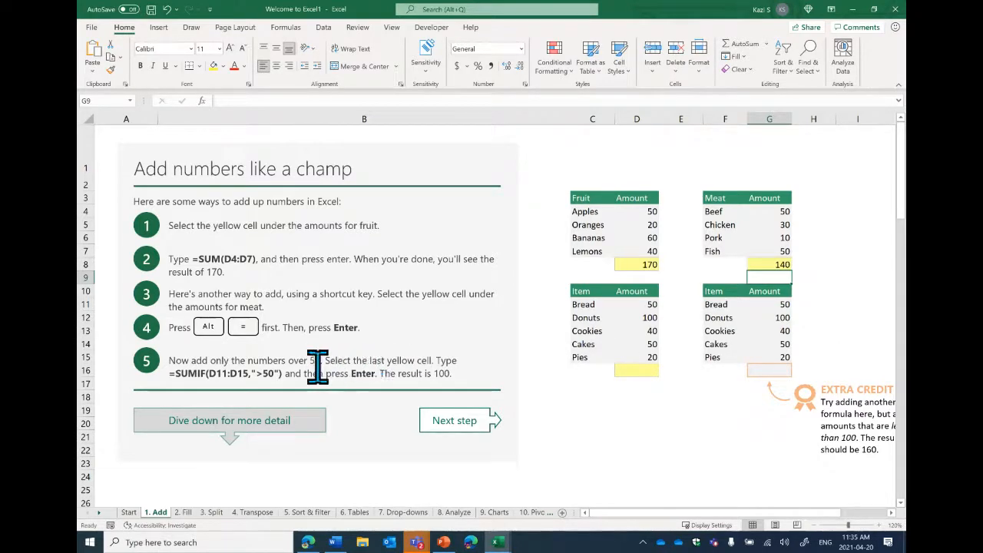
{"action": "left_click_drag", "start_coordinate": [278, 377], "coordinate": [208, 376]}
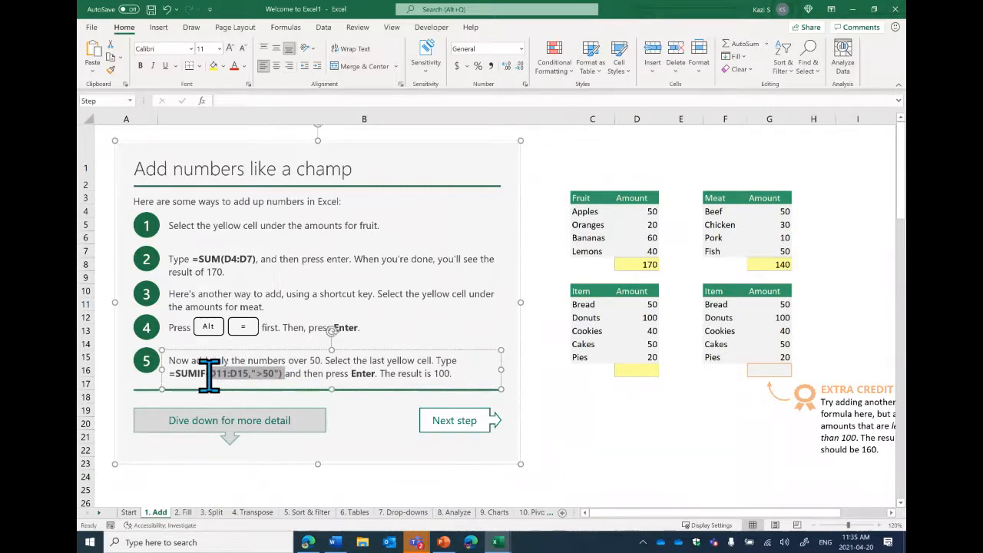
{"action": "left_click", "coordinate": [651, 372]}
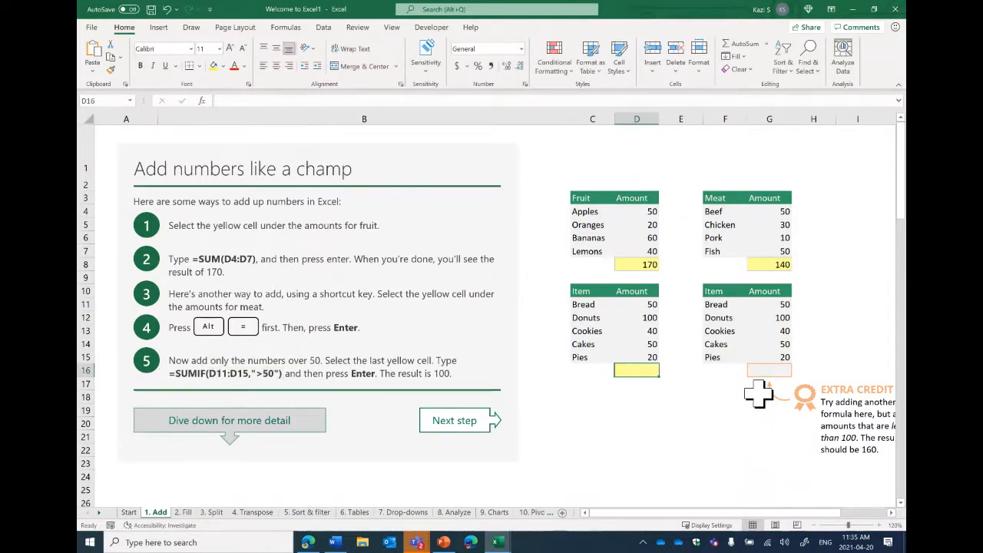
{"action": "type", "text": "=SuM"}
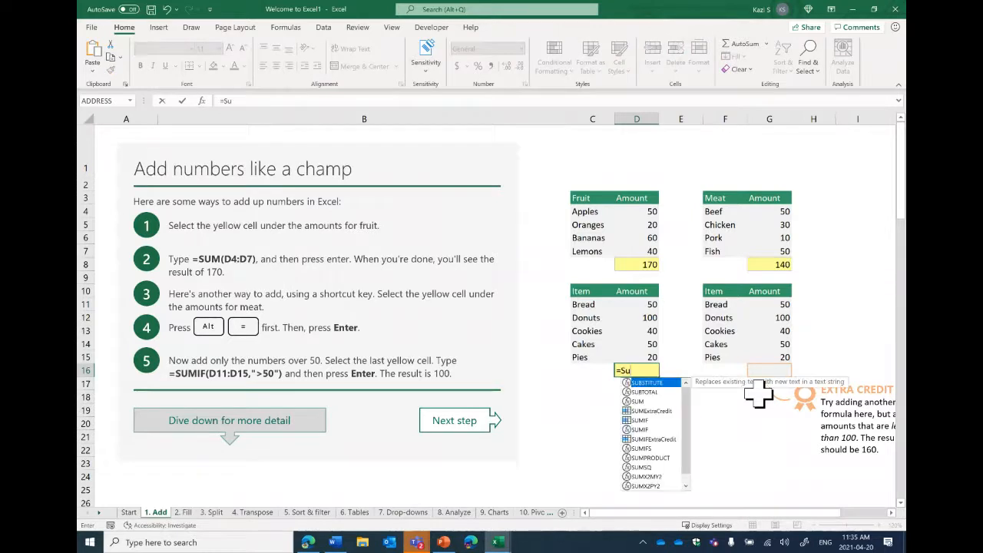
{"action": "key", "text": "BackSpace"}
{"action": "type", "text": "mIF"}
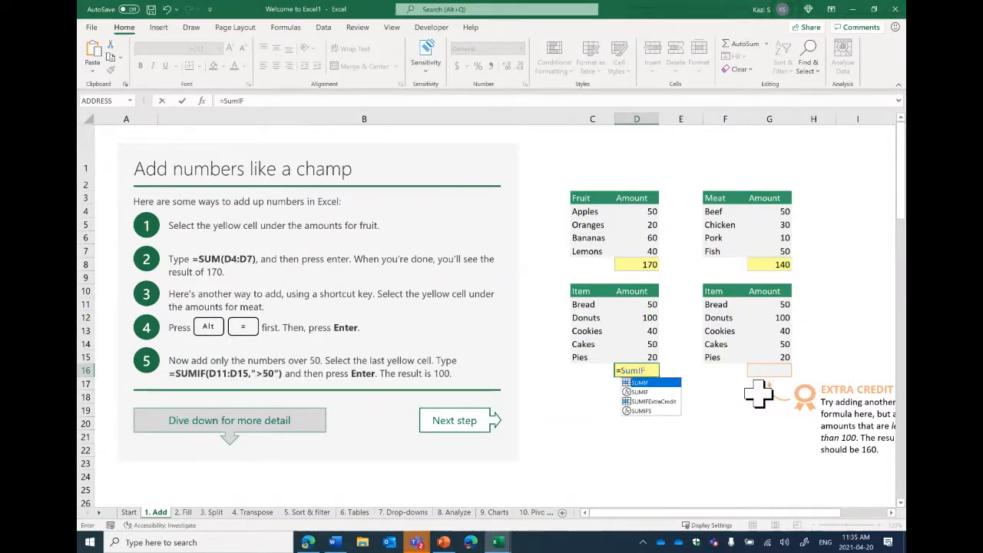
{"action": "type", "text": "(d11:d"}
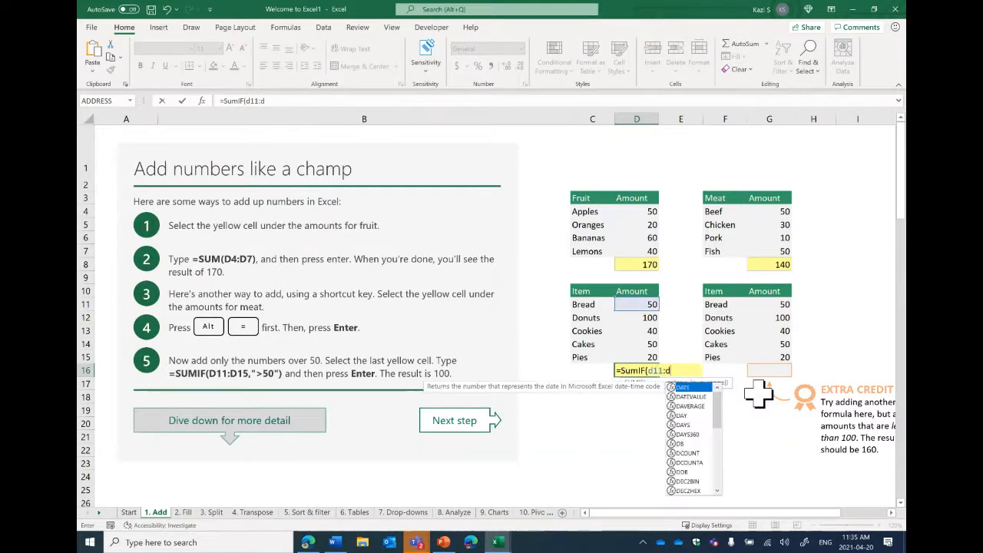
{"action": "type", "text": "15, \""}
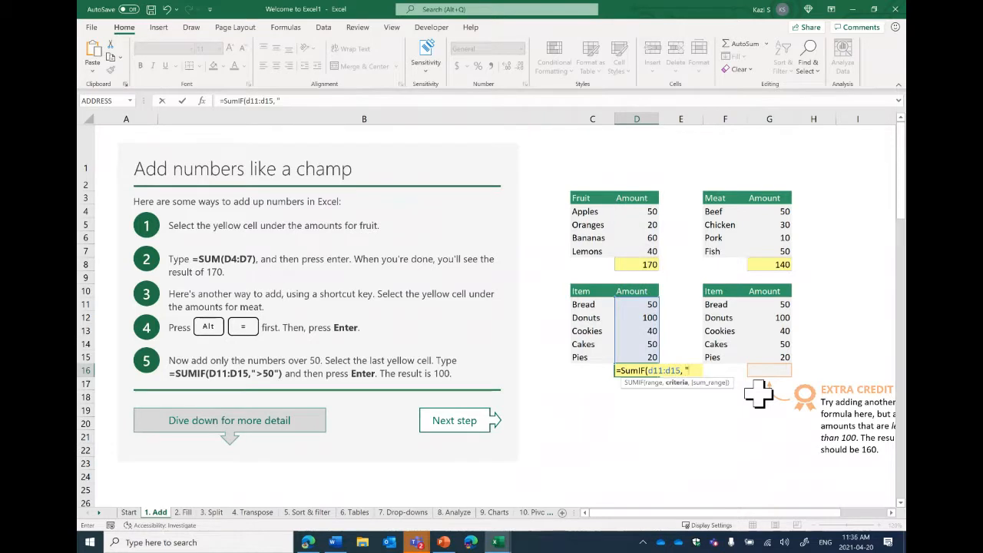
{"action": "type", "text": ">50\")"}
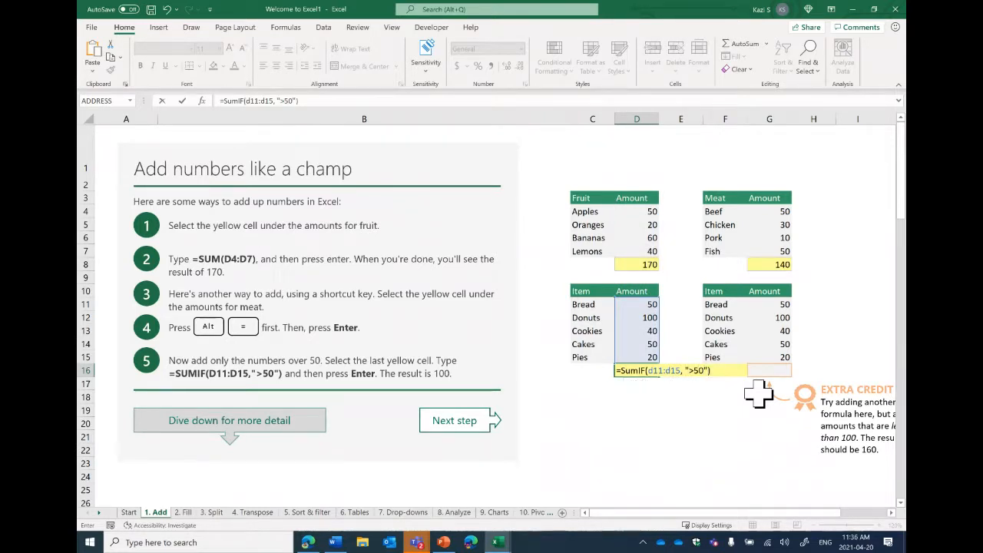
{"action": "key", "text": "Return"}
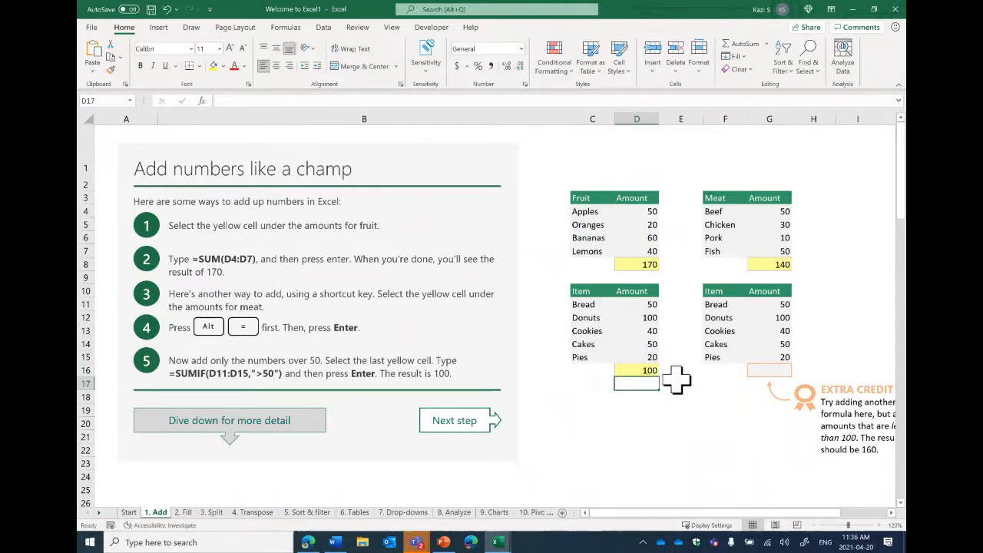
- Read the More about the SUM function section and its example formulas on the 1. Add sheet
{"action": "scroll", "coordinate": [669, 373], "scroll_direction": "down", "scroll_amount": 5}
{"action": "scroll", "coordinate": [448, 351], "scroll_direction": "down", "scroll_amount": 3}
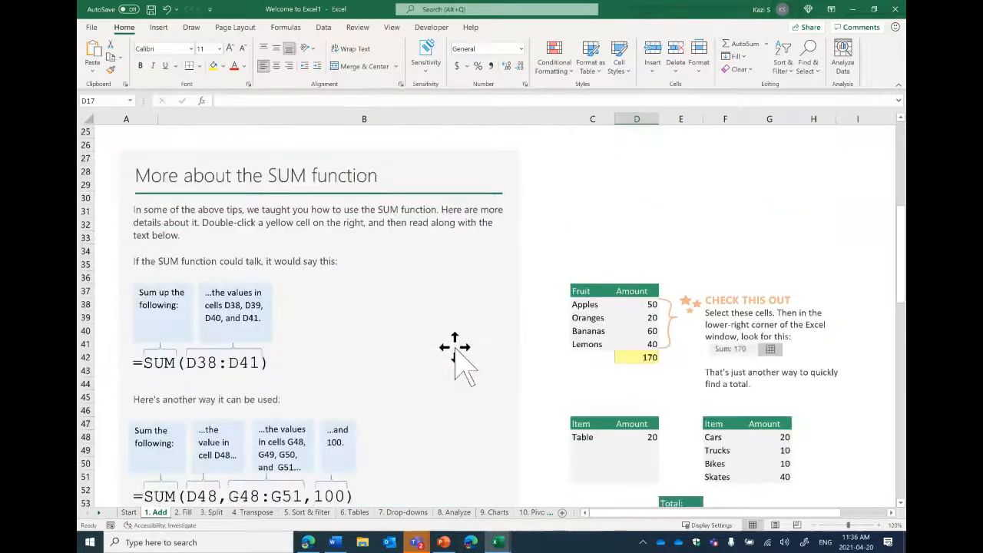
{"action": "scroll", "coordinate": [454, 354], "scroll_direction": "down", "scroll_amount": 2}
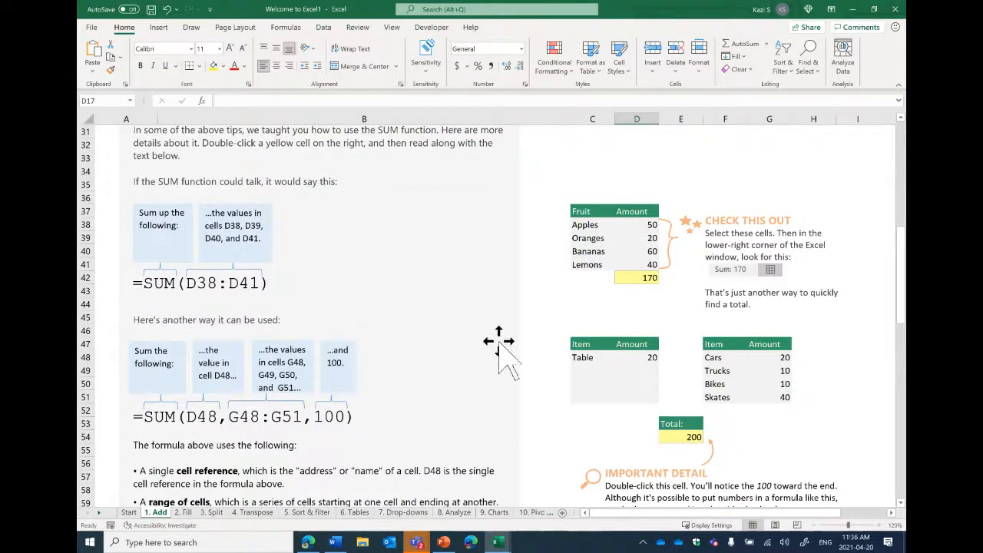
{"action": "scroll", "coordinate": [498, 349], "scroll_direction": "up", "scroll_amount": 1}
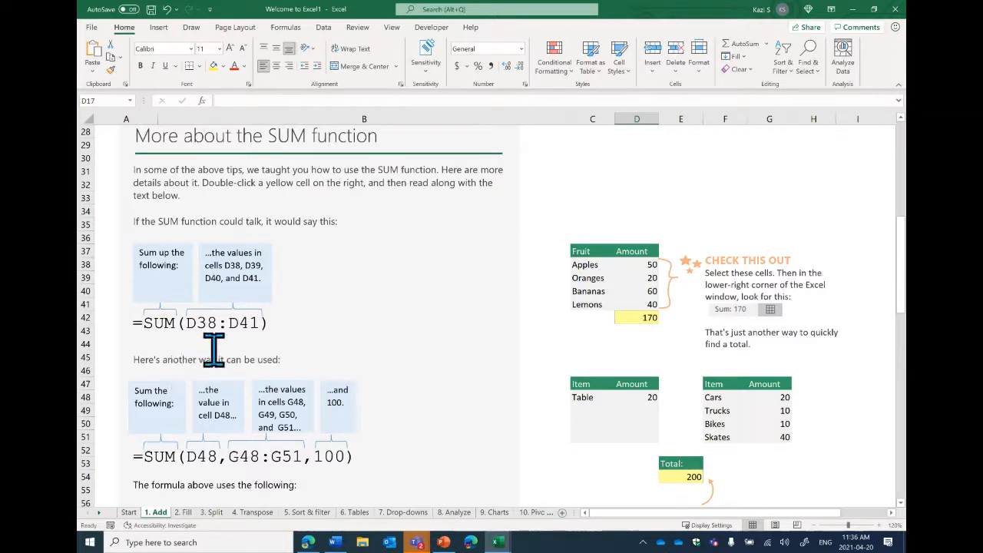
{"action": "scroll", "coordinate": [214, 350], "scroll_direction": "down", "scroll_amount": 1}
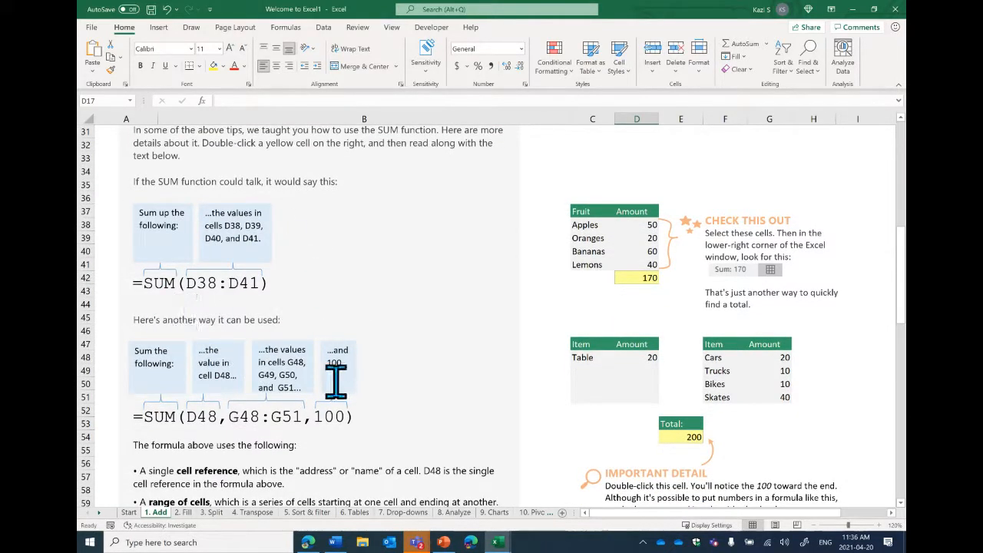
{"action": "scroll", "coordinate": [344, 376], "scroll_direction": "down", "scroll_amount": 2}
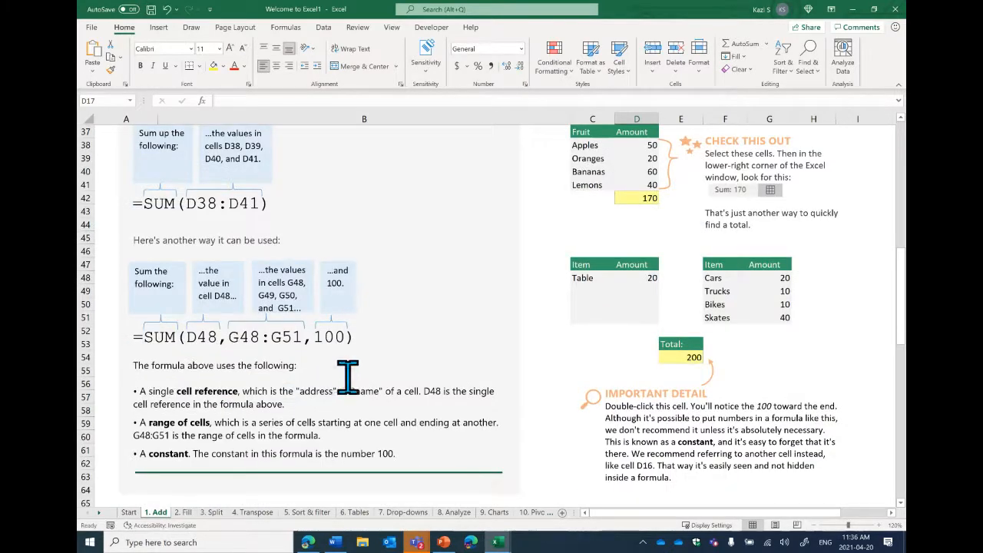
- On the 2. Fill sheet, fill the sum formula in cell E4 down through E7 with the fill handle
{"action": "left_click", "coordinate": [186, 512]}
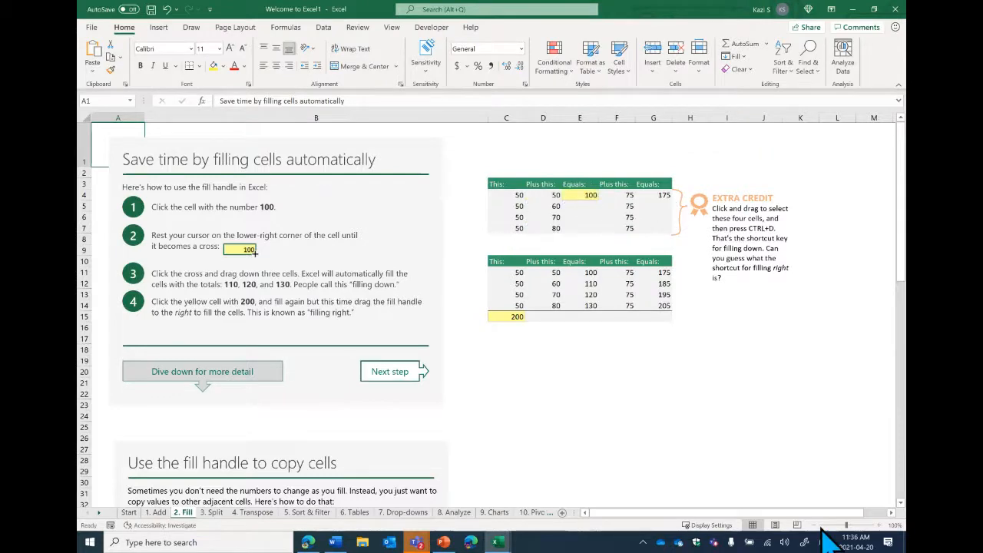
{"action": "mouse_move", "coordinate": [675, 514]}
{"action": "left_mouse_down"}
{"action": "mouse_move", "coordinate": [720, 518]}
{"action": "mouse_move", "coordinate": [691, 516]}
{"action": "left_mouse_up"}
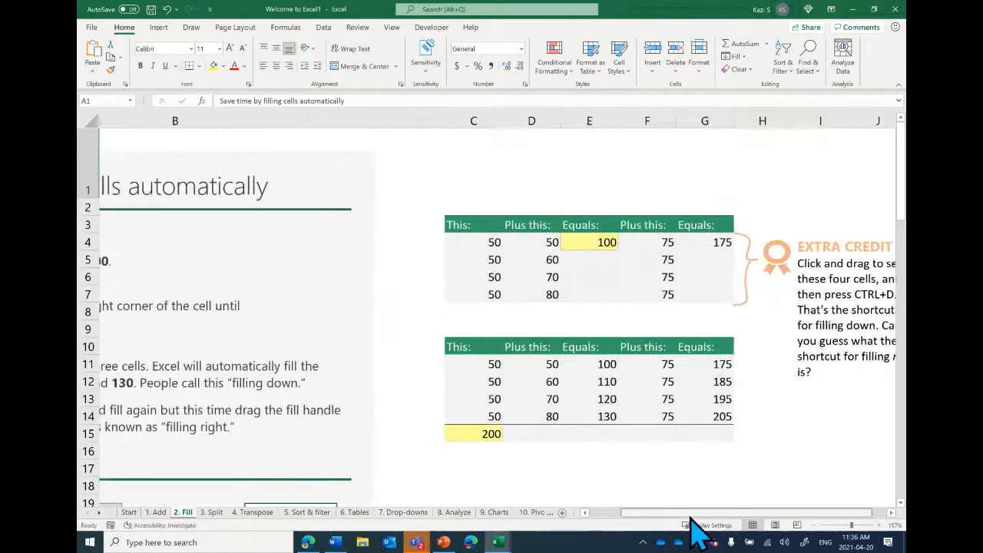
{"action": "scroll", "coordinate": [887, 516], "scroll_direction": "right", "scroll_amount": 5}
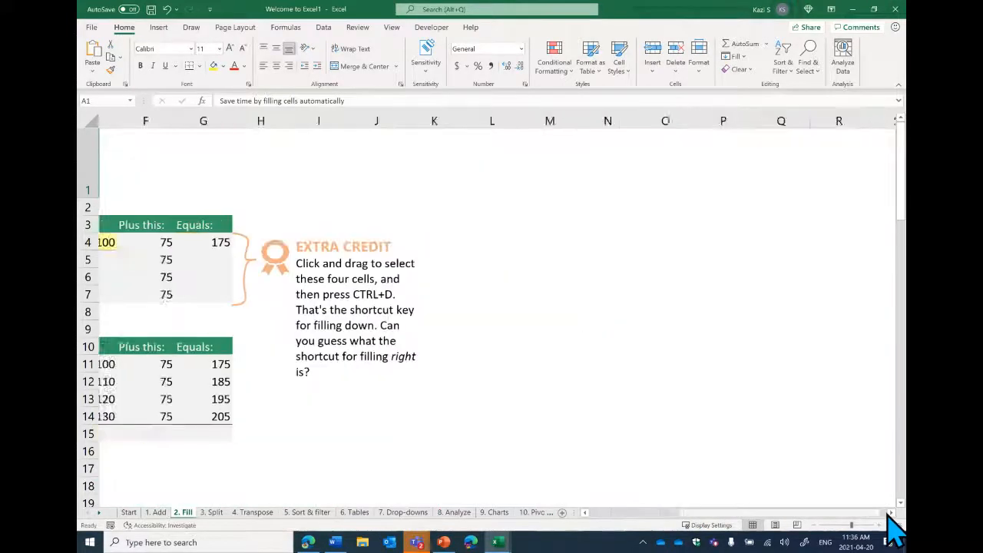
{"action": "left_click_drag", "start_coordinate": [709, 517], "coordinate": [693, 534]}
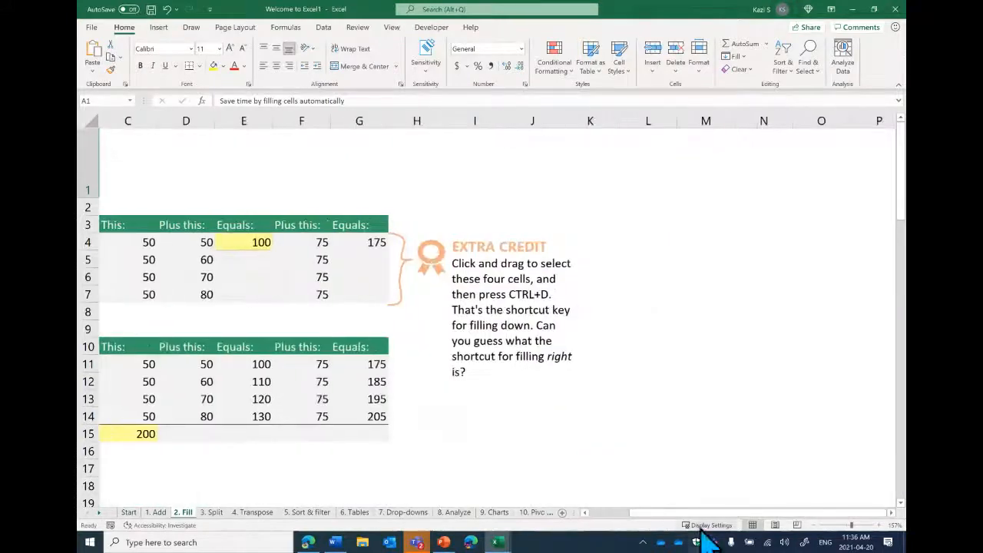
{"action": "left_click", "coordinate": [243, 243]}
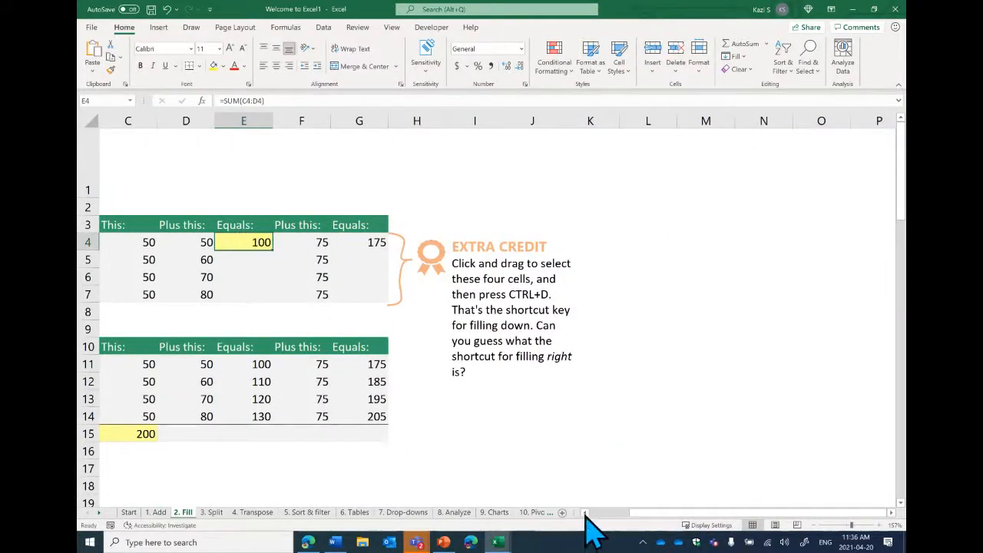
{"action": "left_click", "coordinate": [815, 525]}
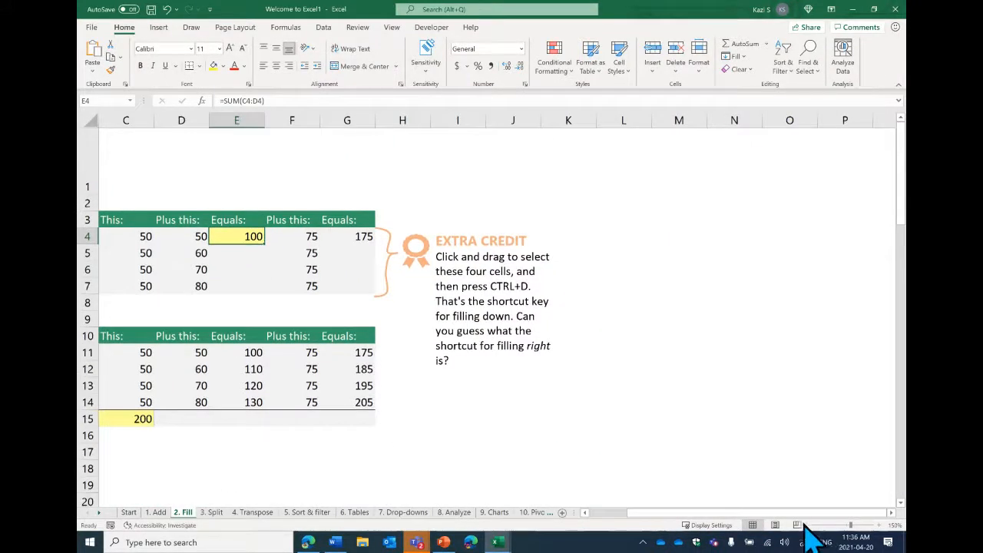
{"action": "scroll", "coordinate": [744, 515], "scroll_direction": "left", "scroll_amount": 3}
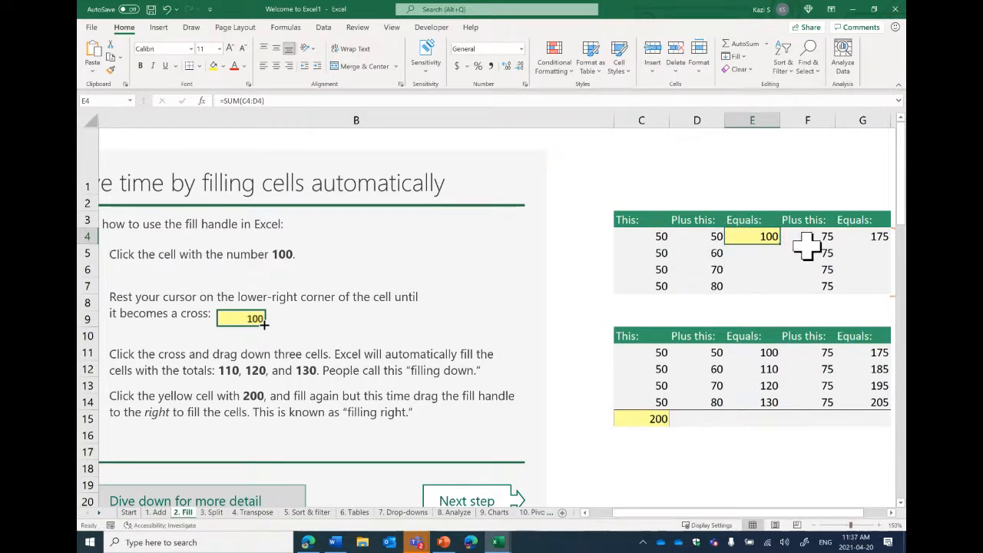
{"action": "left_click", "coordinate": [760, 254]}
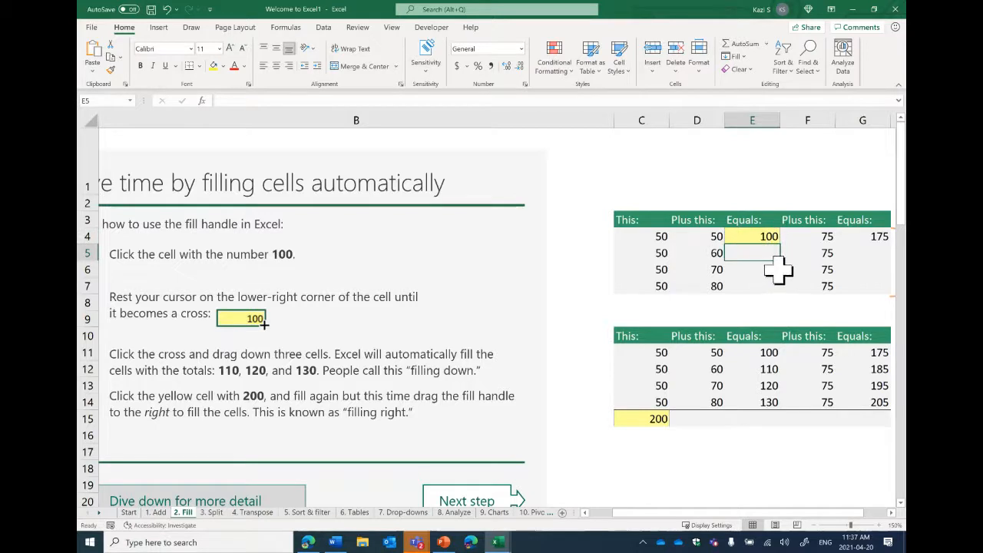
{"action": "left_click", "coordinate": [771, 237]}
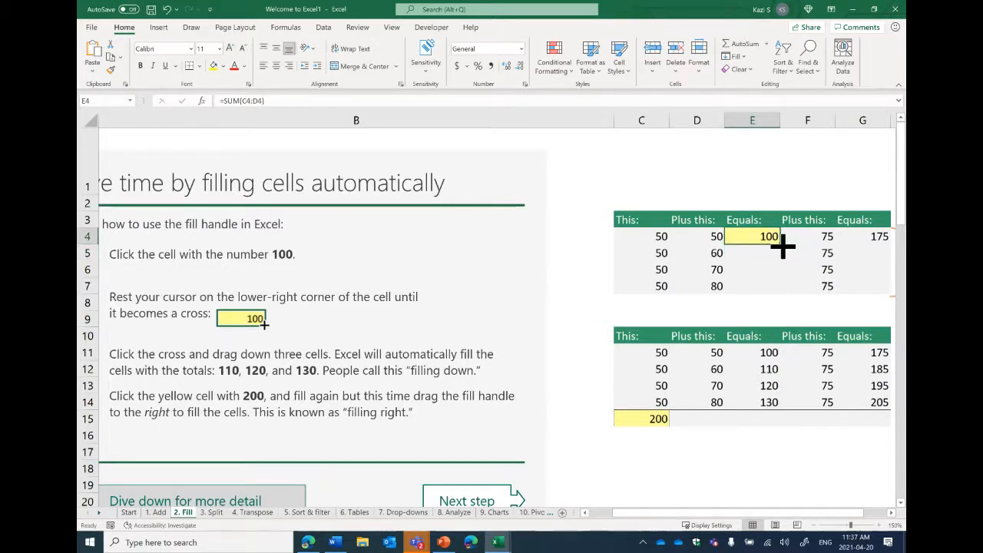
{"action": "left_click_drag", "start_coordinate": [782, 245], "coordinate": [779, 292]}
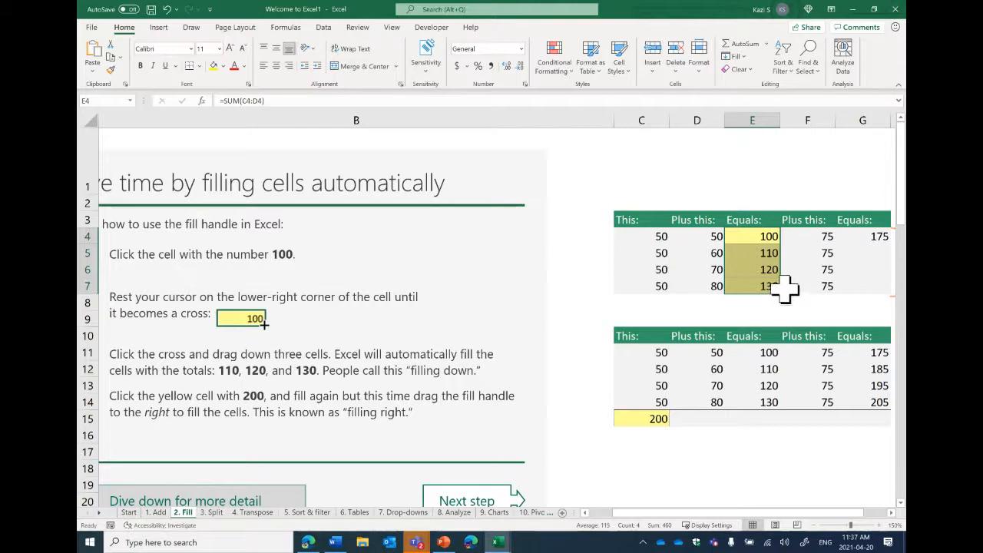
- Fill the column total in cell C15 right through G15 with the fill handle
{"action": "left_click", "coordinate": [833, 525]}
{"action": "left_click", "coordinate": [821, 525]}
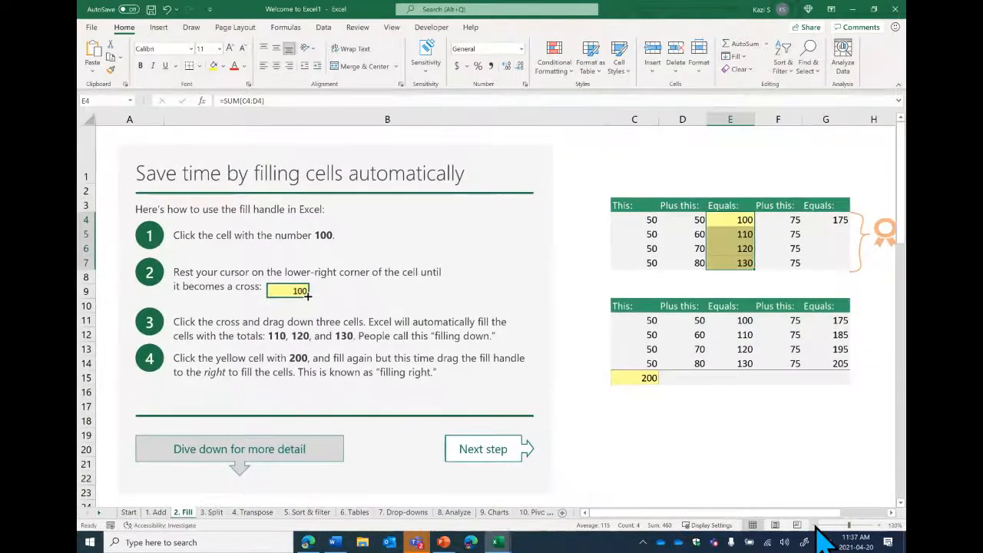
{"action": "left_click", "coordinate": [820, 526]}
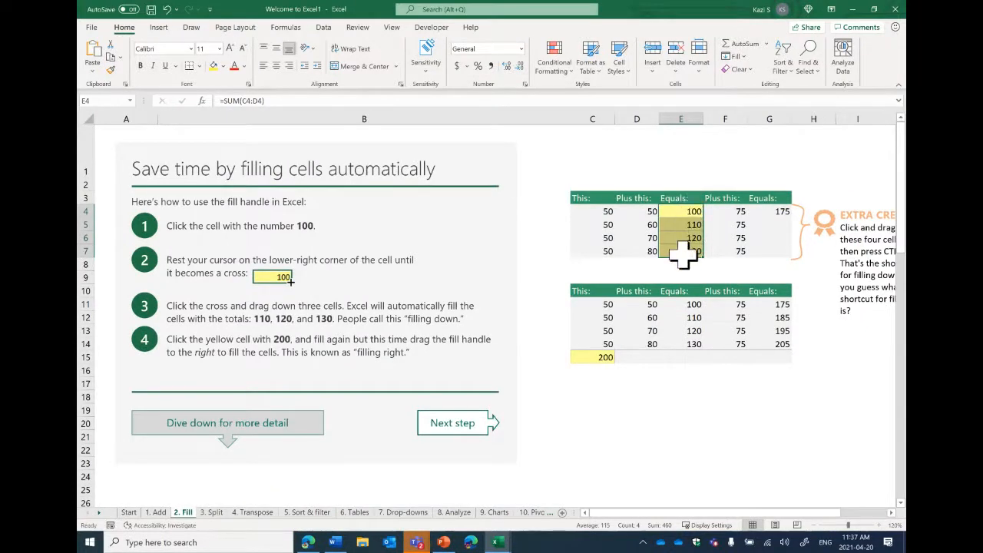
{"action": "left_click", "coordinate": [588, 357]}
{"action": "left_click_drag", "start_coordinate": [615, 364], "coordinate": [787, 366]}
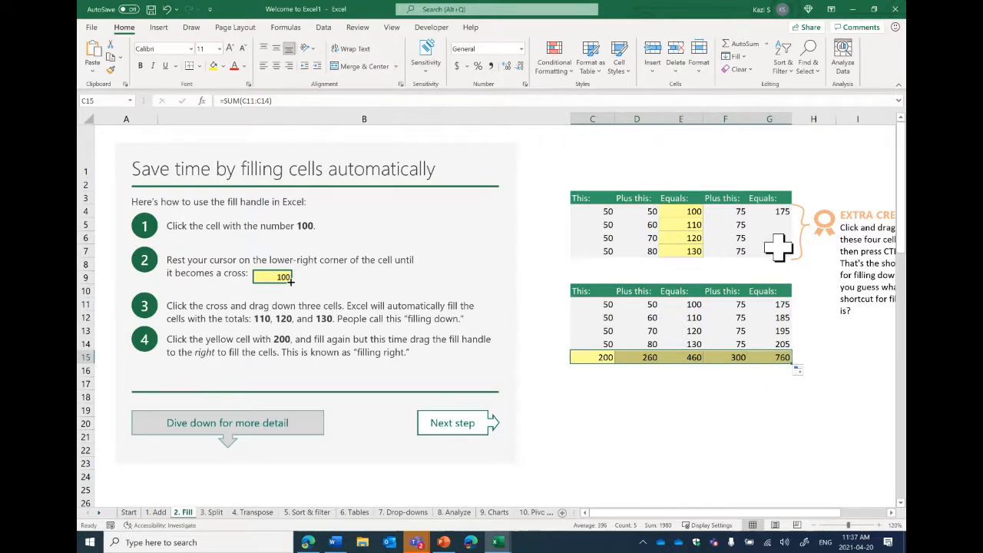
- In the copy cells exercise, copy Produce down through C37 and Fruit down through D37 with the fill handle
{"action": "scroll", "coordinate": [753, 409], "scroll_direction": "down", "scroll_amount": 6}
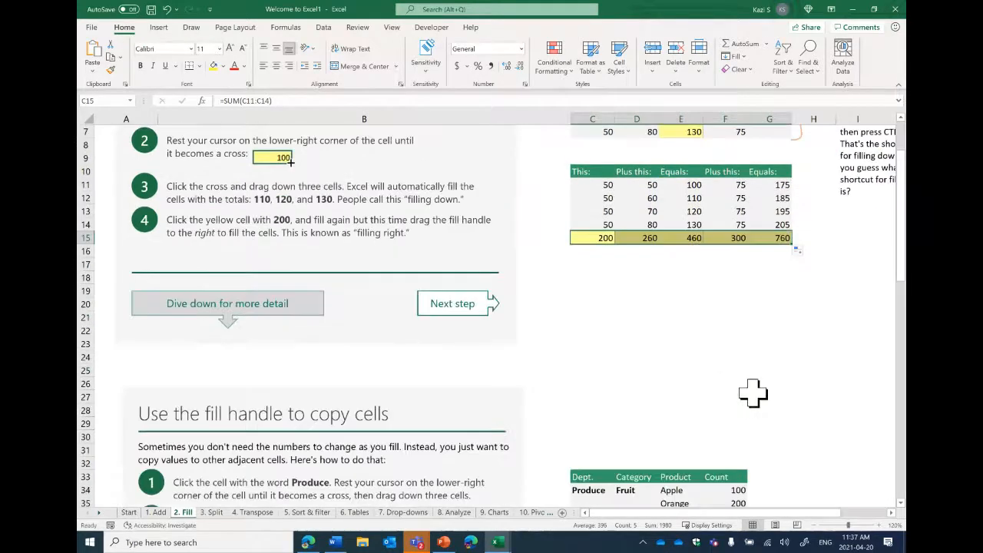
{"action": "scroll", "coordinate": [754, 391], "scroll_direction": "down", "scroll_amount": 2}
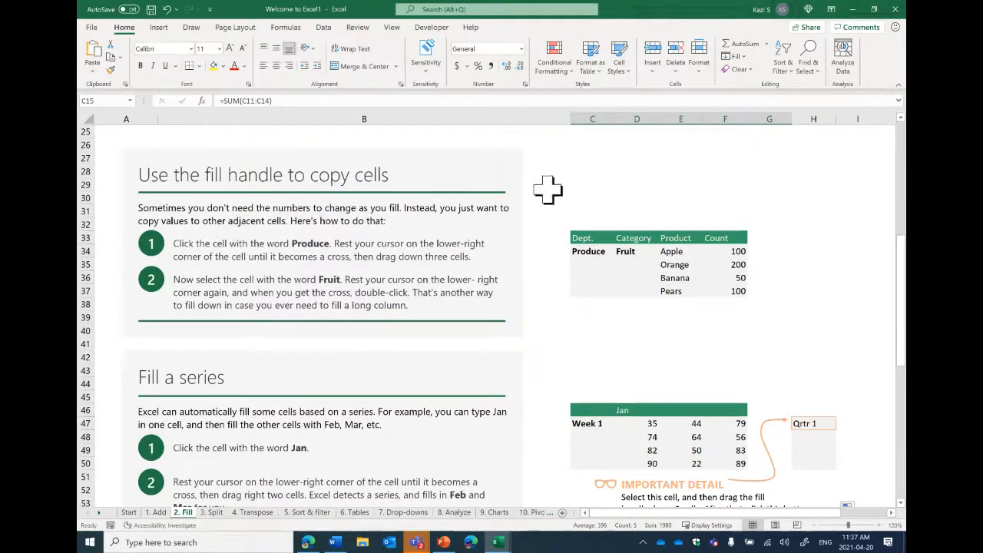
{"action": "left_click", "coordinate": [605, 254]}
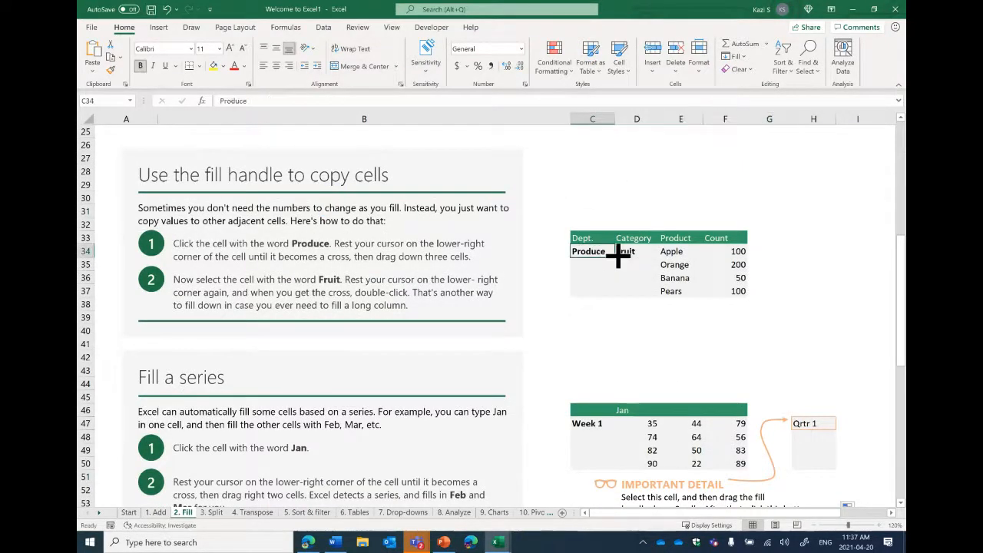
{"action": "left_click_drag", "start_coordinate": [618, 256], "coordinate": [618, 298]}
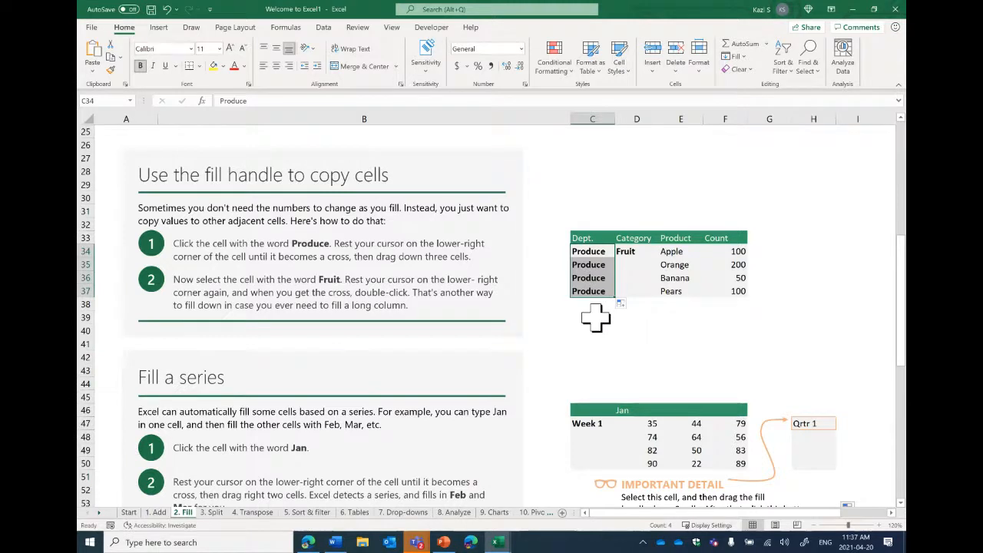
{"action": "left_click", "coordinate": [642, 253]}
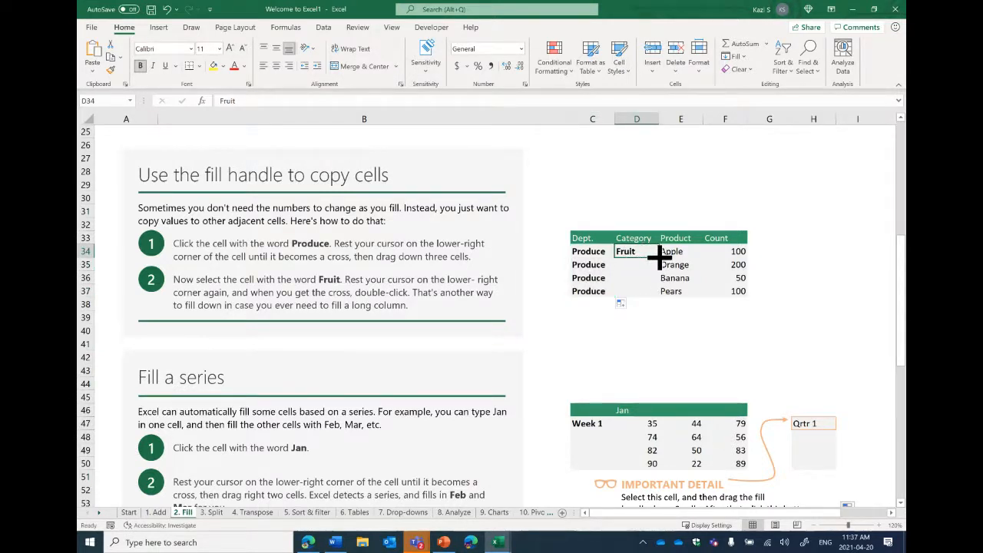
{"action": "double_click", "coordinate": [659, 259]}
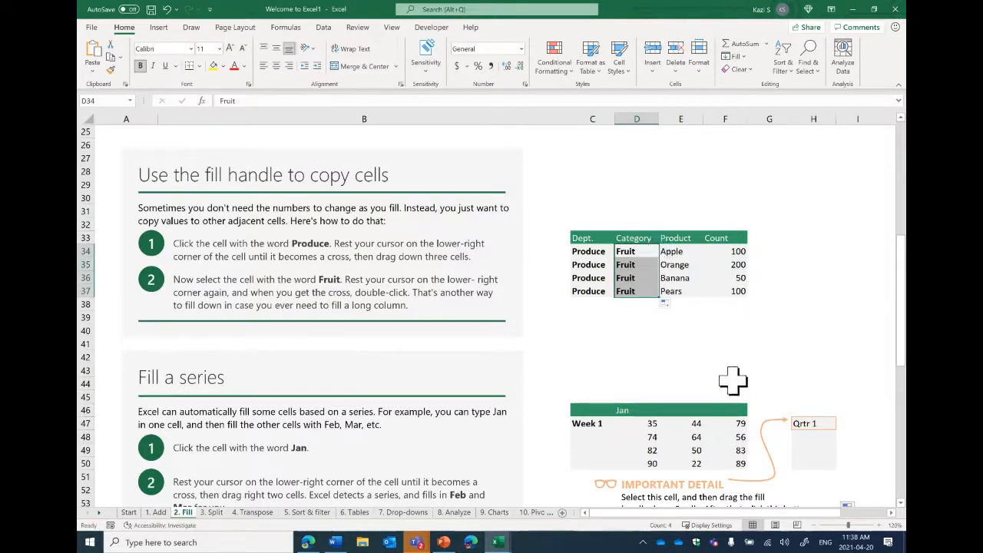
- In the Fill a series exercise, extend Week 1 from C47 down through C50 as a week series
{"action": "scroll", "coordinate": [732, 378], "scroll_direction": "down", "scroll_amount": 4}
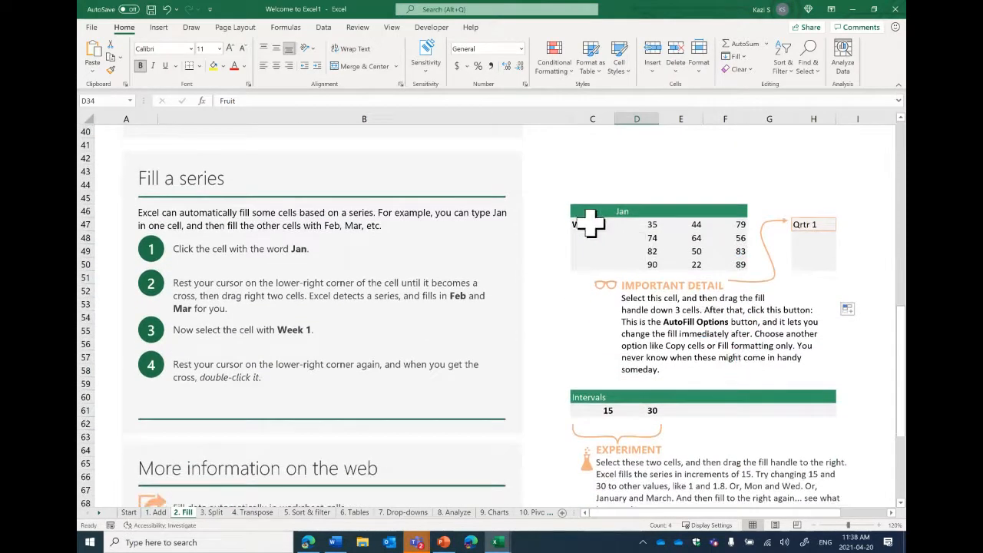
{"action": "left_click", "coordinate": [592, 223]}
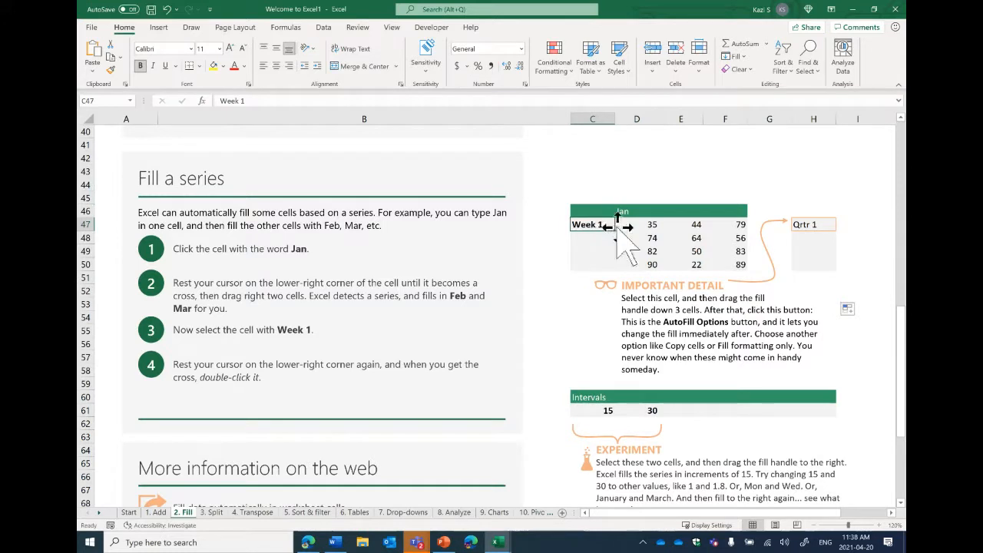
{"action": "left_click_drag", "start_coordinate": [615, 231], "coordinate": [615, 268]}
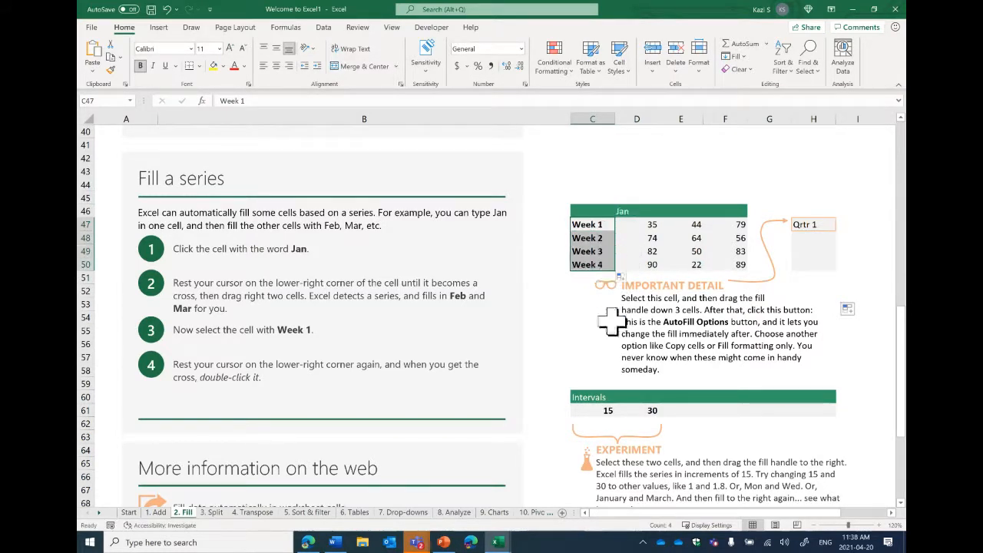
- Enter Feb 1 in C43 and Feb 3 in D43, and extend the two dates as a series right through G43
{"action": "left_click", "coordinate": [590, 174]}
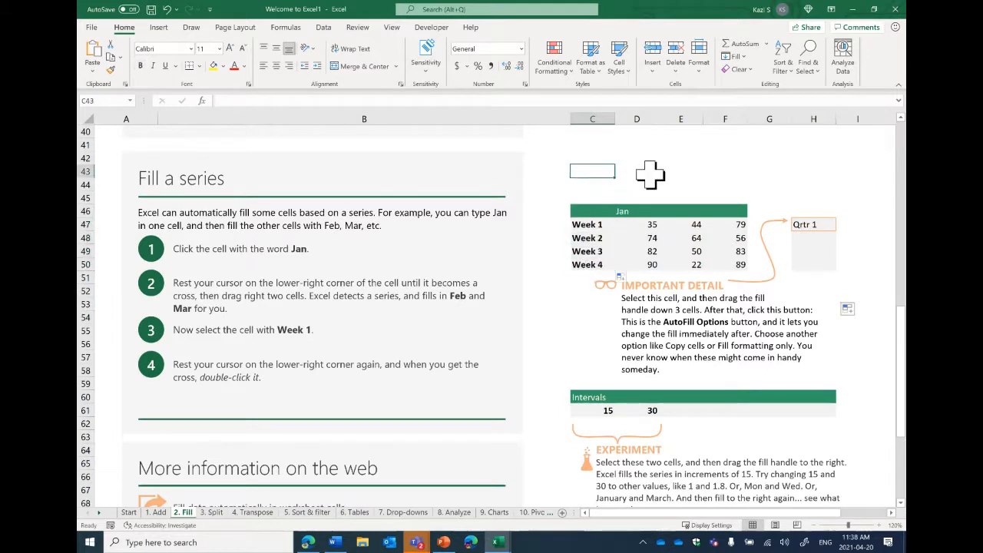
{"action": "type", "text": "Feb"}
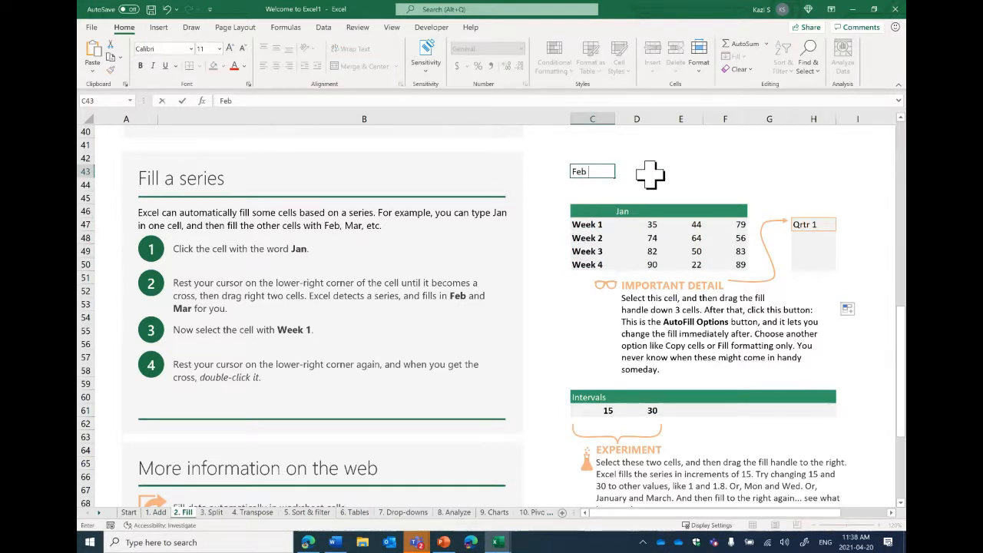
{"action": "type", "text": " 1"}
{"action": "key", "text": "Tab"}
{"action": "type", "text": "F"}
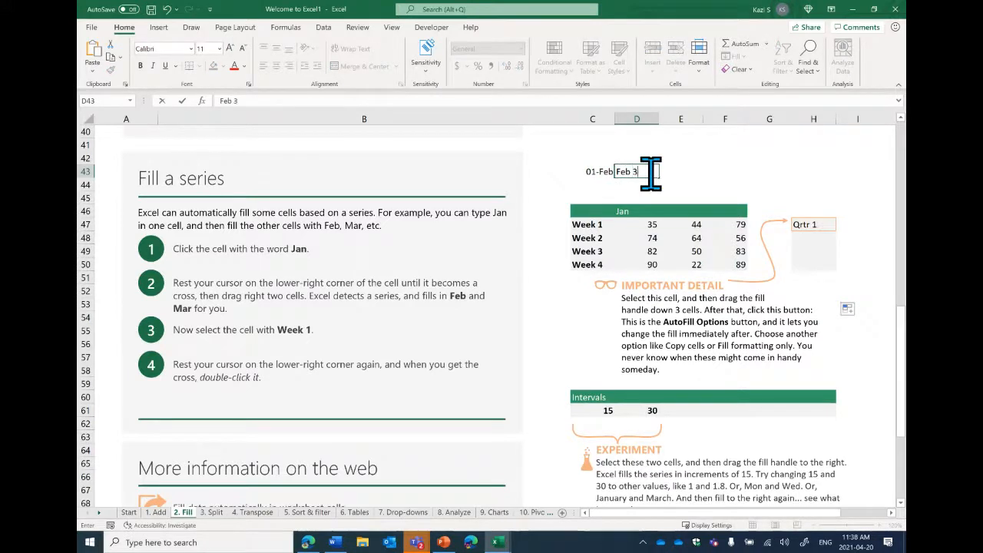
{"action": "key", "text": "Tab"}
{"action": "left_click_drag", "start_coordinate": [582, 171], "coordinate": [779, 176]}
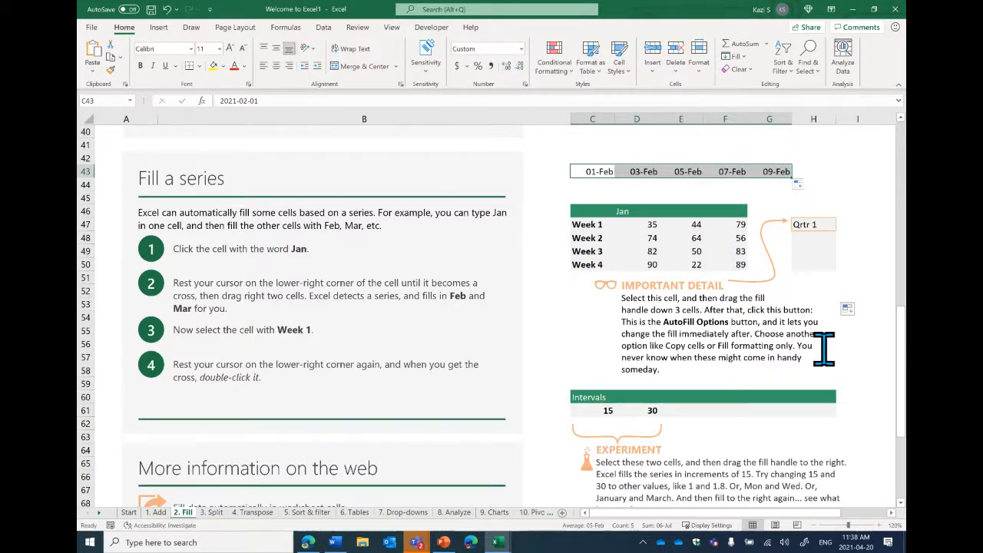
- Open the 3. Split worksheet at its email-splitting exercise and enlarge the view to 110%
{"action": "scroll", "coordinate": [823, 351], "scroll_direction": "down", "scroll_amount": 2}
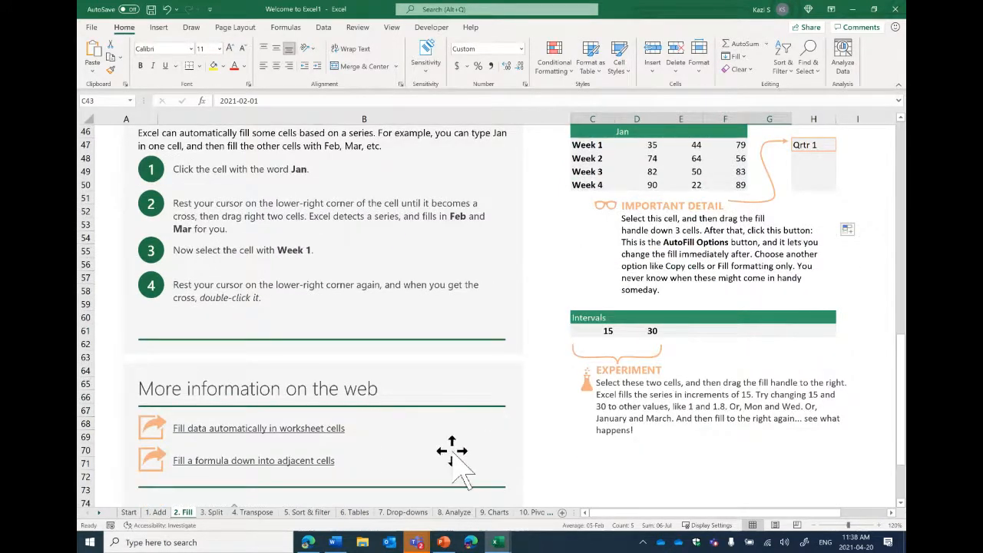
{"action": "left_click", "coordinate": [215, 513]}
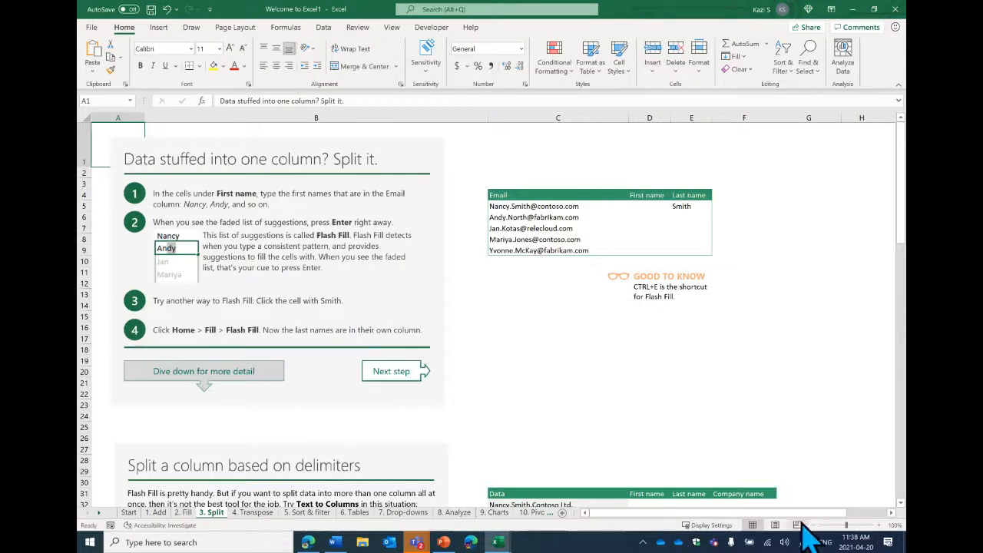
{"action": "left_click", "coordinate": [543, 207]}
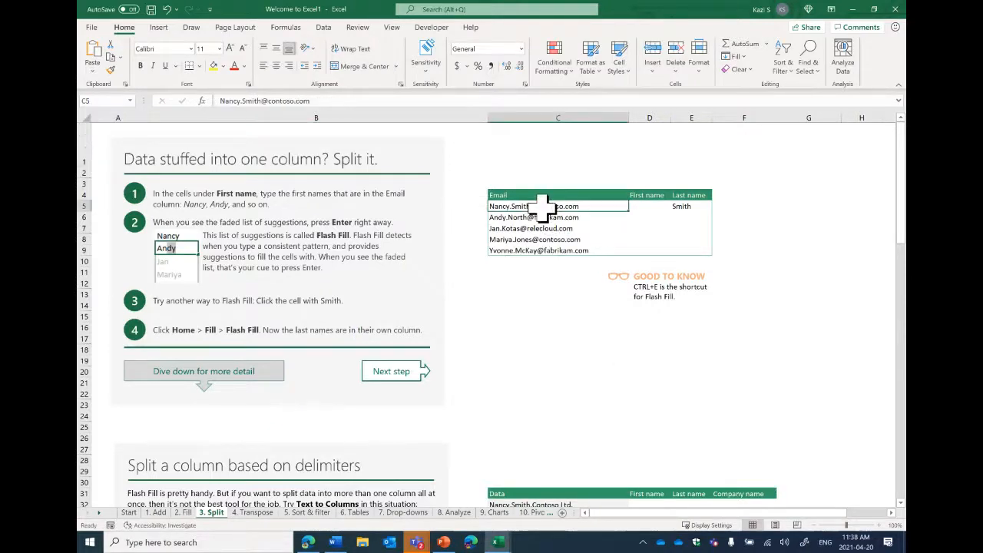
{"action": "left_click", "coordinate": [881, 525]}
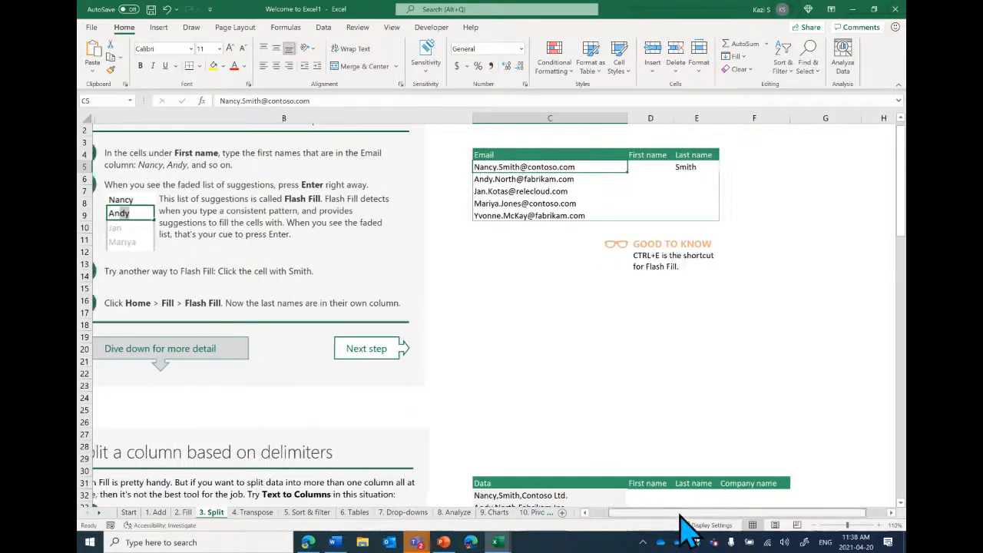
{"action": "scroll", "coordinate": [691, 515], "scroll_direction": "left", "scroll_amount": 1}
- Enter the first names from the first two email addresses in D5 and D6, accepting Flash Fill's suggestions through D9
{"action": "left_click_drag", "start_coordinate": [703, 167], "coordinate": [703, 190]}
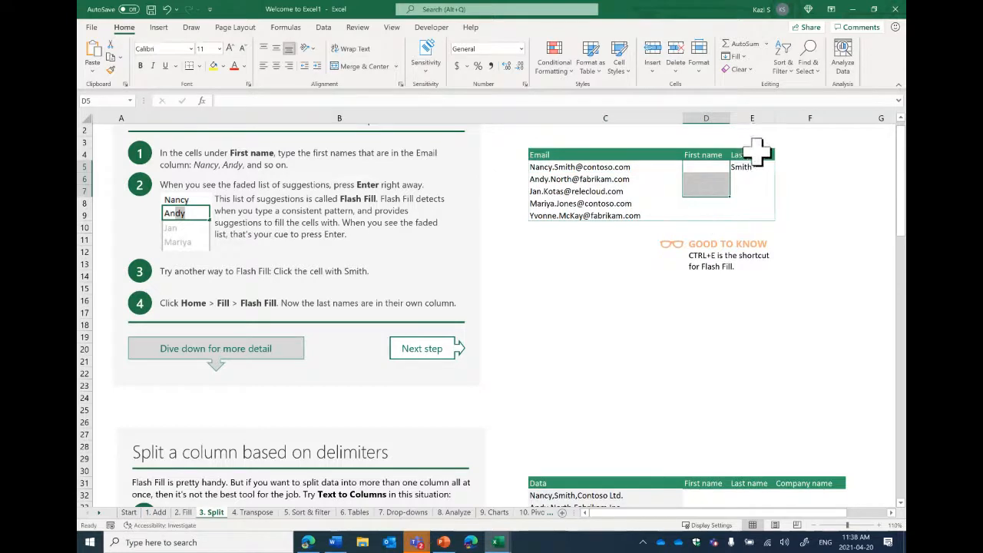
{"action": "left_click", "coordinate": [703, 169]}
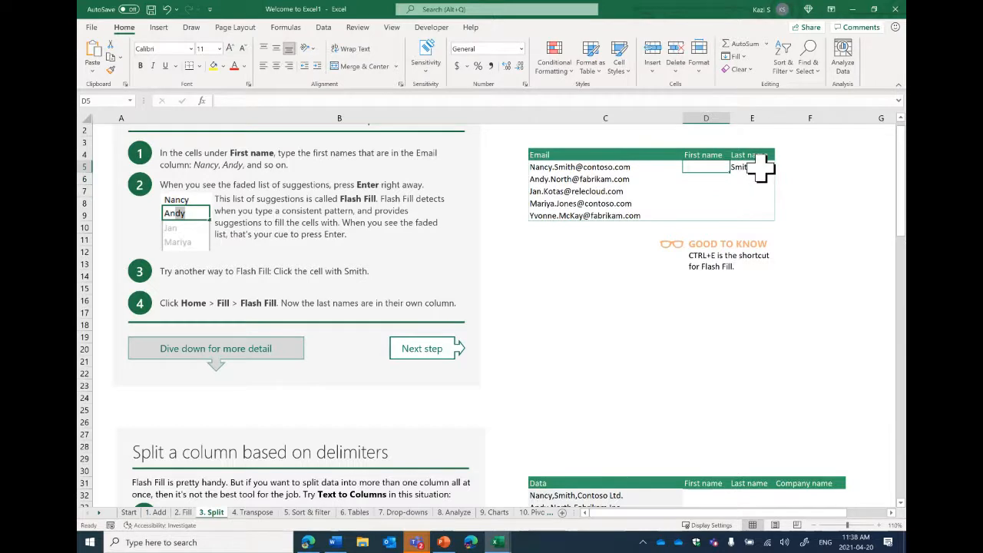
{"action": "type", "text": "Nancy"}
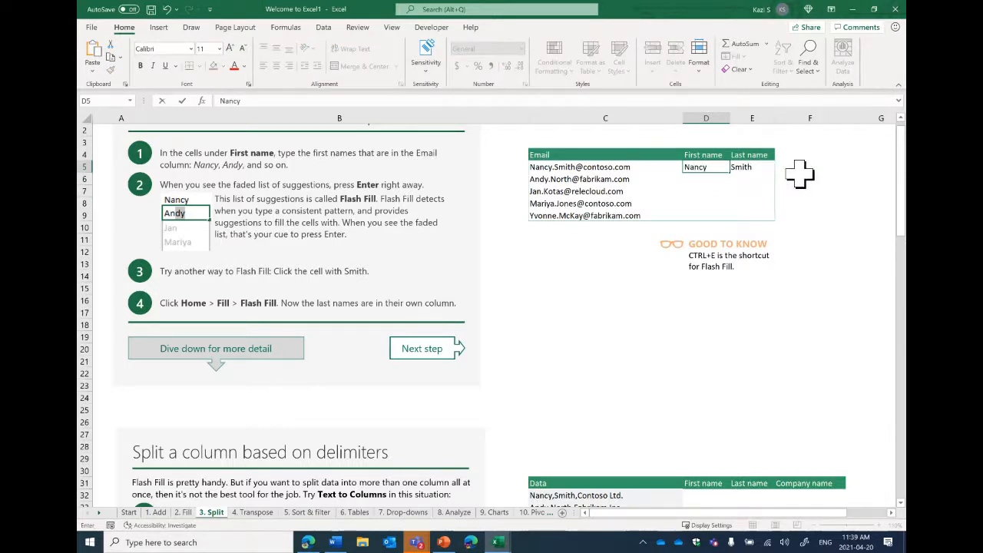
{"action": "key", "text": "Return"}
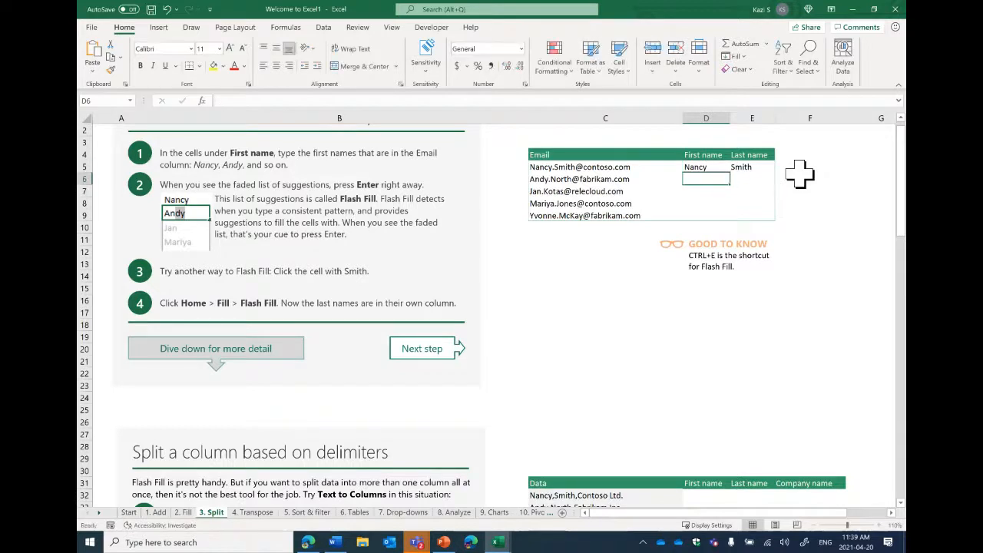
{"action": "type", "text": "Andy"}
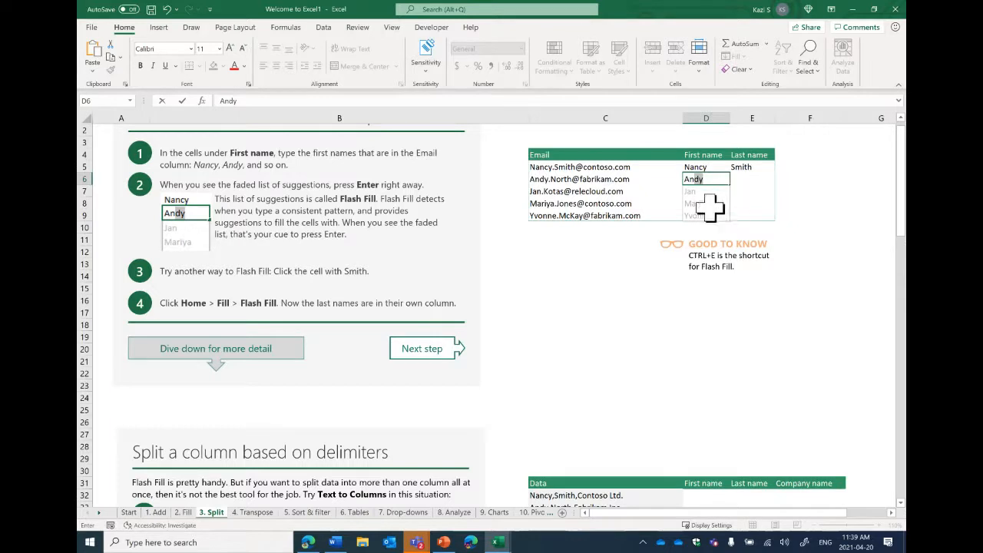
{"action": "key", "text": "Return"}
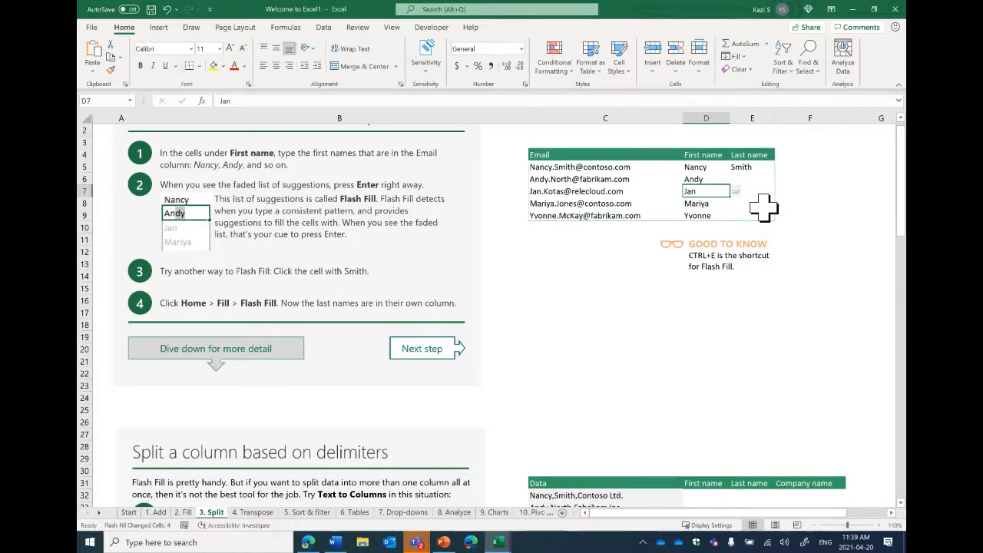
- Accept the first-name Flash Fill suggestions, and Flash Fill the Last name column from the entry in E5
{"action": "left_click", "coordinate": [767, 166]}
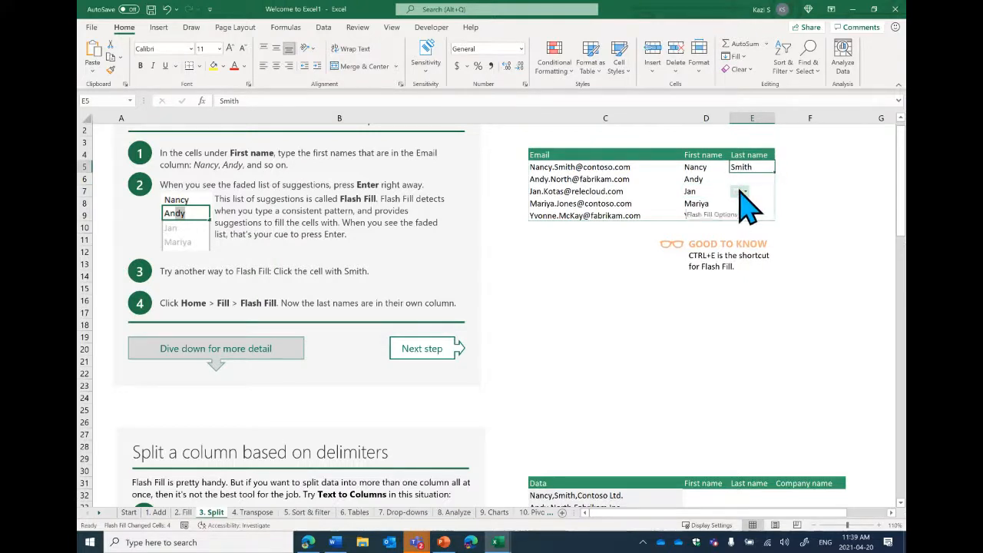
{"action": "left_click", "coordinate": [743, 192]}
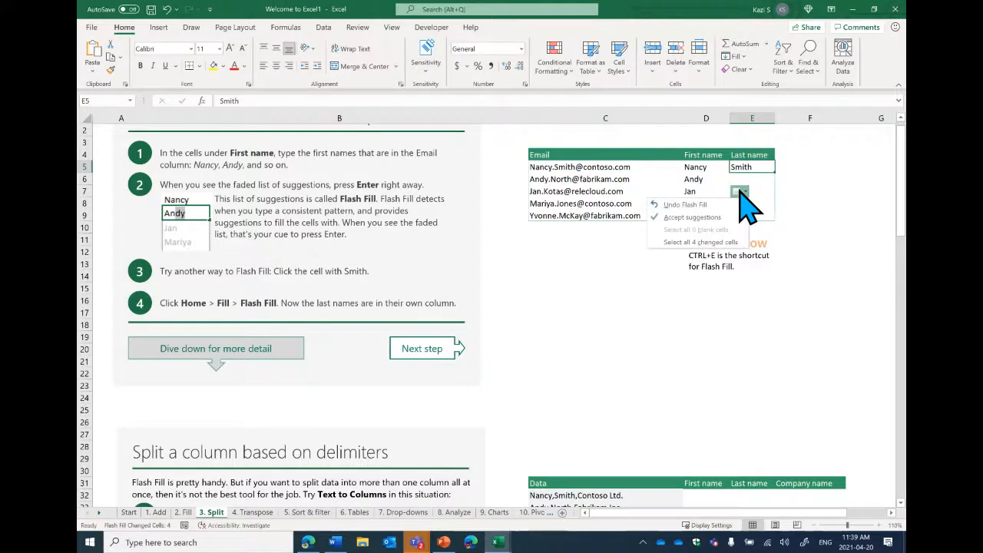
{"action": "left_click", "coordinate": [733, 216]}
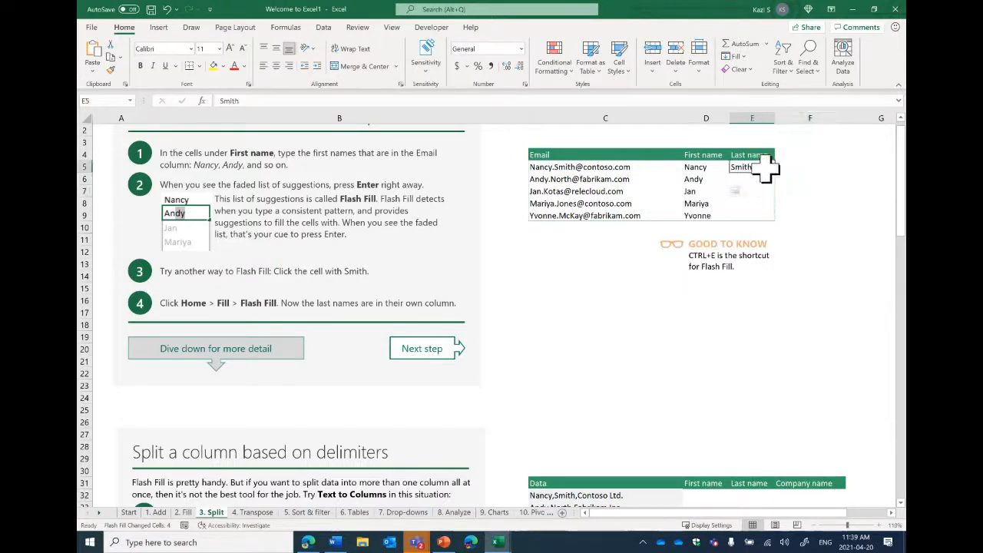
{"action": "left_click", "coordinate": [157, 29]}
{"action": "left_click", "coordinate": [192, 28]}
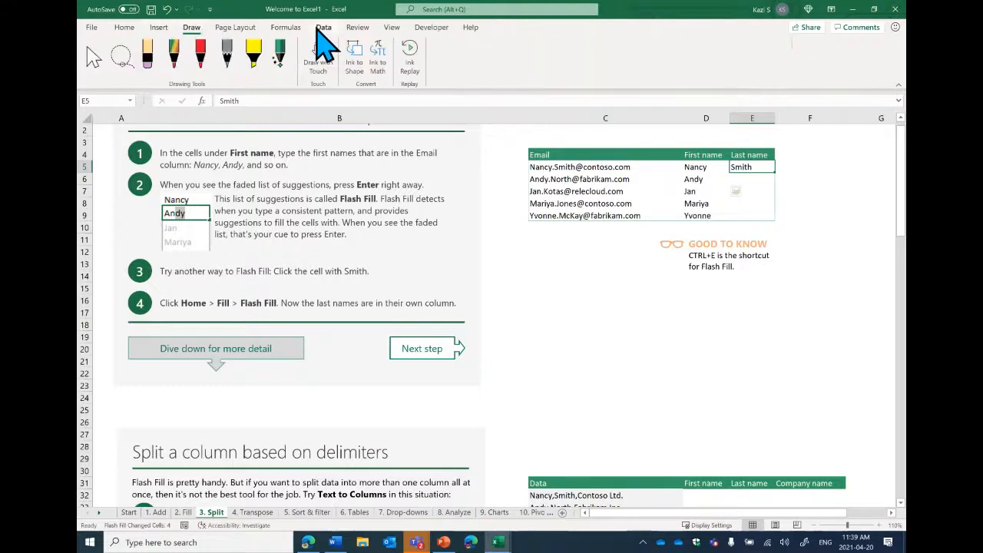
{"action": "left_click", "coordinate": [322, 31]}
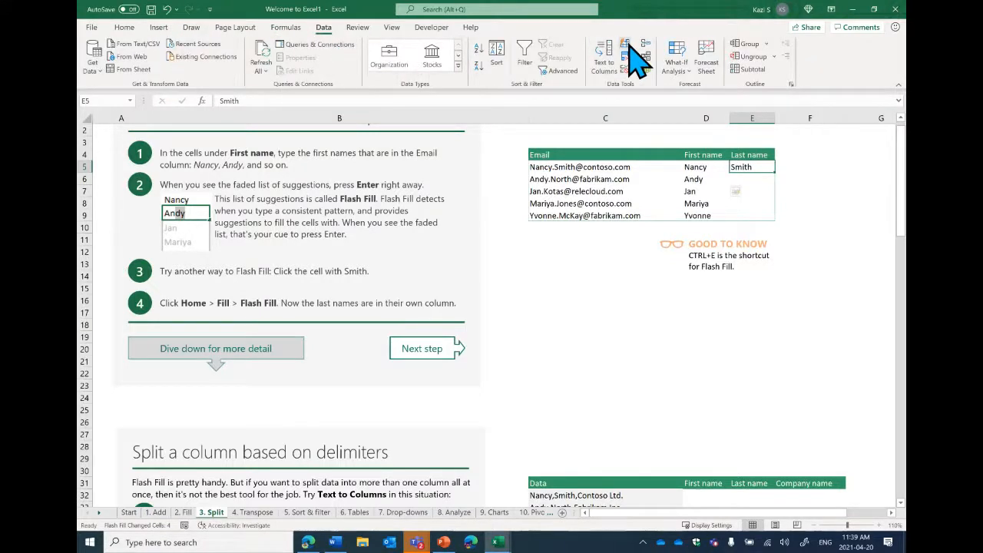
{"action": "left_click", "coordinate": [629, 45]}
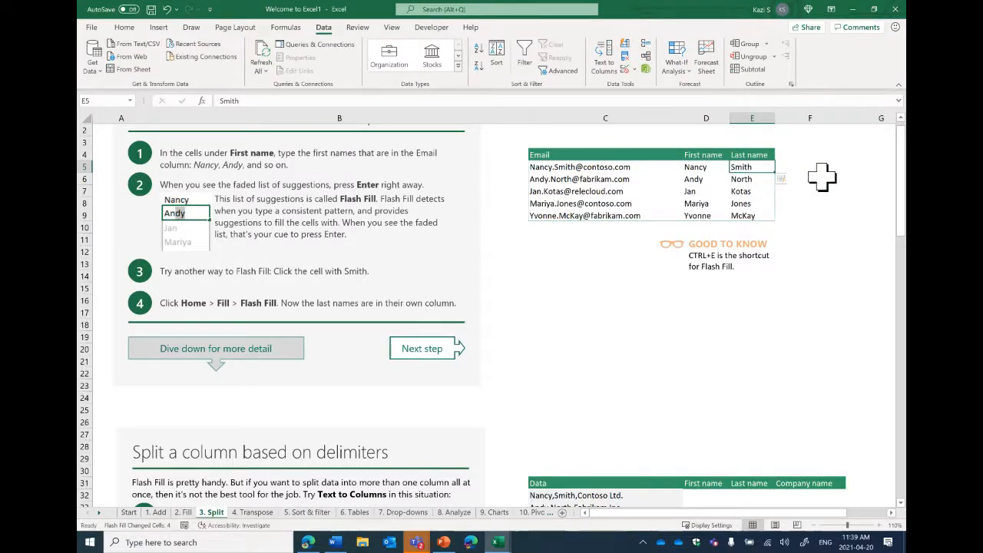
- Start Text to Columns on the comma-separated data in C32:C39, choosing Delimited and adding Comma as a delimiter
{"action": "scroll", "coordinate": [823, 177], "scroll_direction": "down", "scroll_amount": 8}
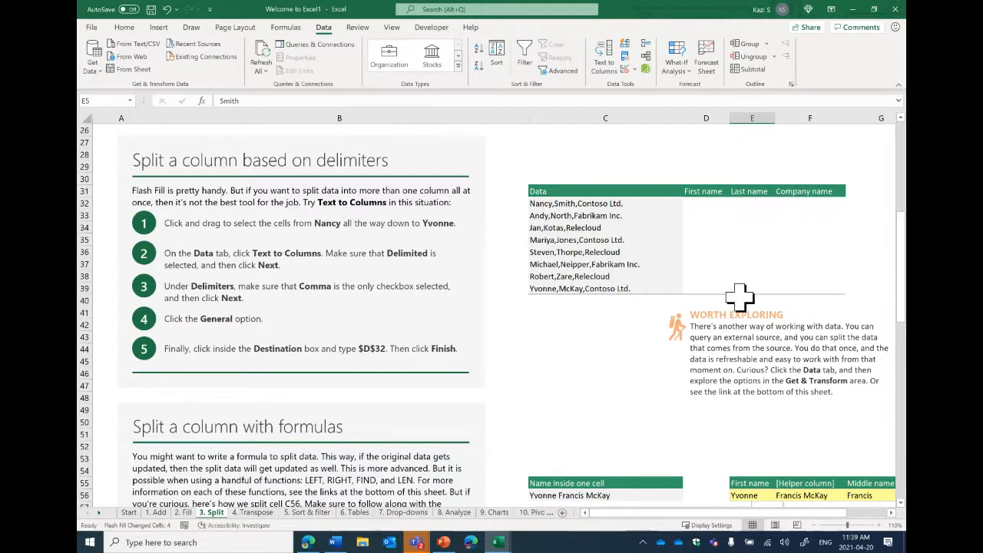
{"action": "left_click_drag", "start_coordinate": [535, 201], "coordinate": [588, 289]}
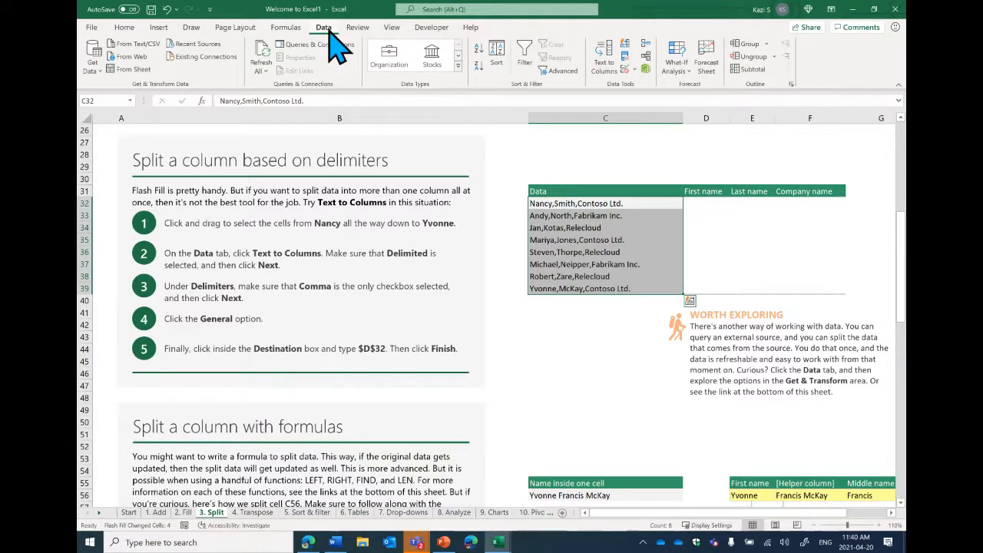
{"action": "left_click", "coordinate": [605, 63]}
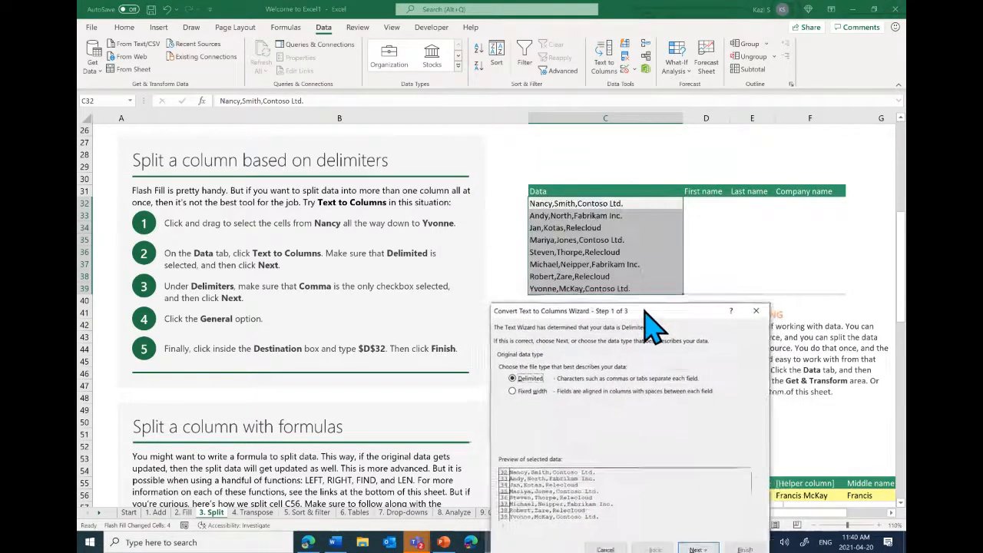
{"action": "left_click_drag", "start_coordinate": [652, 259], "coordinate": [833, 103]}
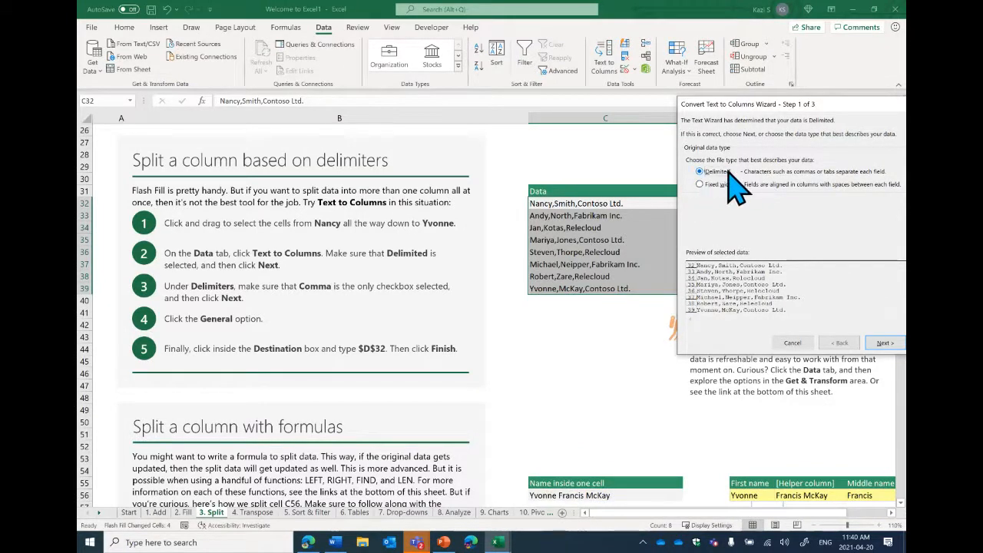
{"action": "left_click_drag", "start_coordinate": [784, 115], "coordinate": [762, 90]}
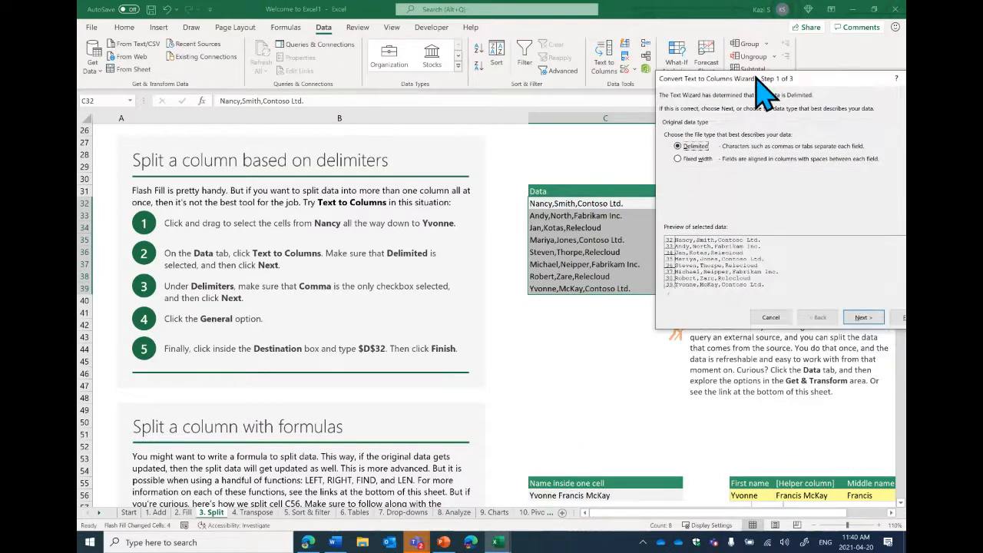
{"action": "left_click", "coordinate": [863, 318]}
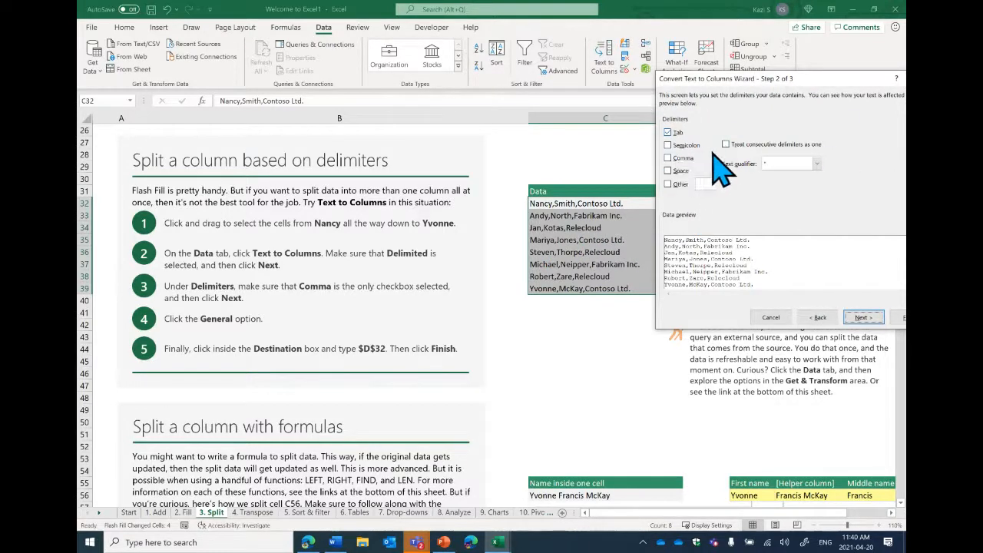
{"action": "left_click", "coordinate": [668, 158]}
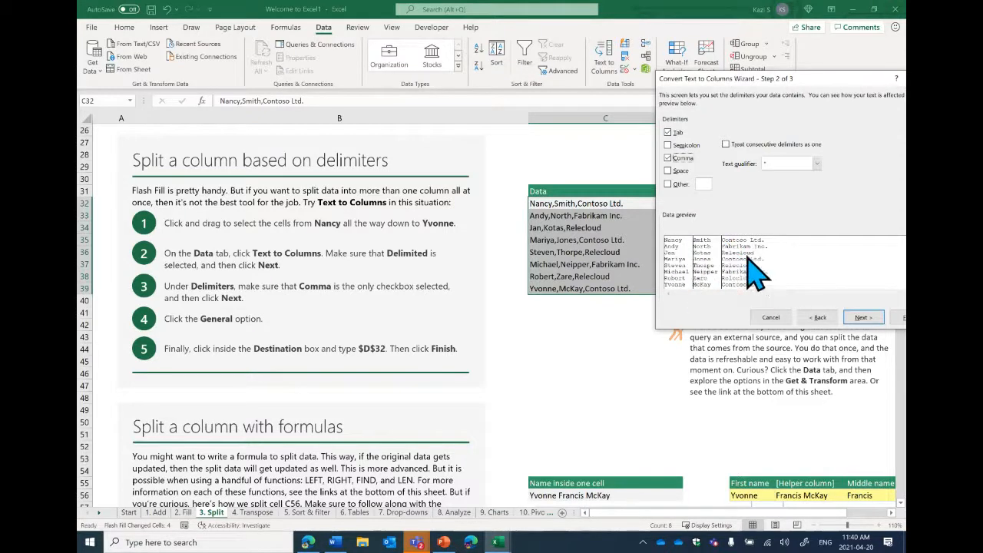
{"action": "left_click", "coordinate": [858, 317]}
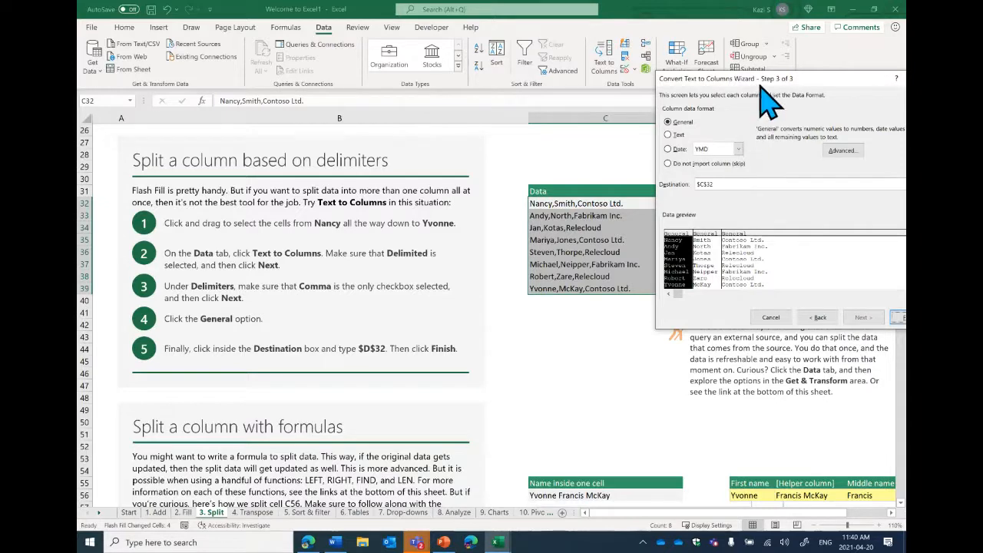
- Finish the Text to Columns conversion with General format and destination $D$32, replacing existing data, and check the split columns
{"action": "left_click_drag", "start_coordinate": [762, 83], "coordinate": [737, 272]}
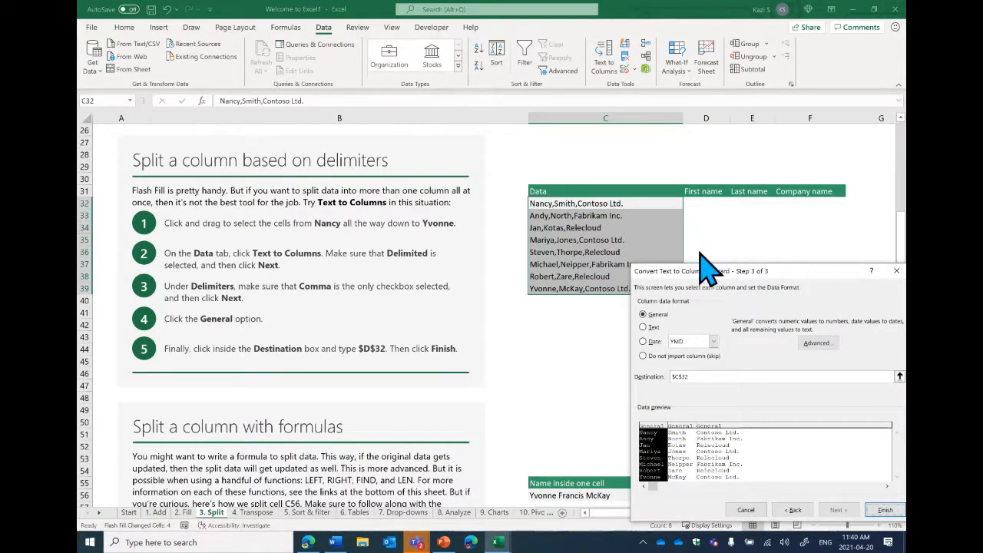
{"action": "left_click", "coordinate": [662, 376]}
{"action": "type", "text": "$D"}
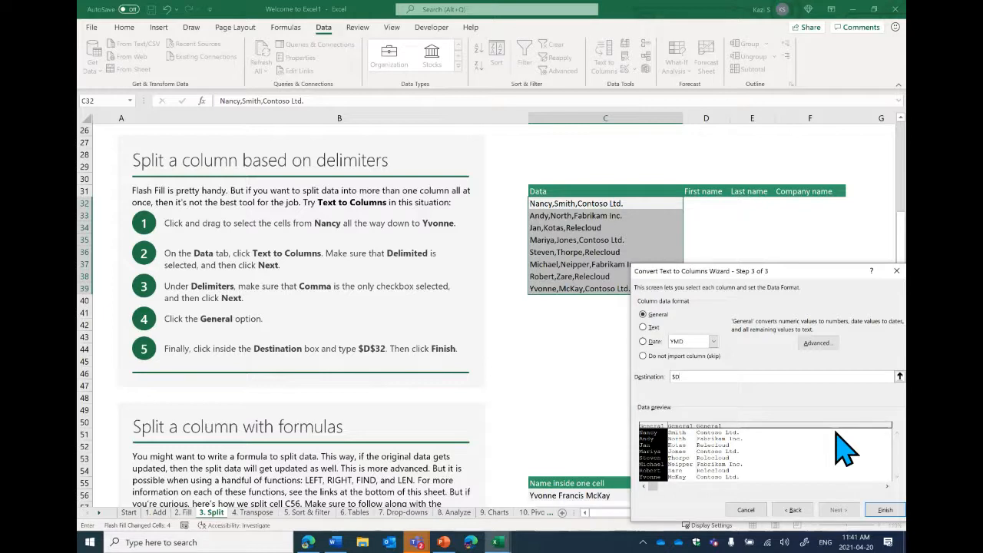
{"action": "left_click", "coordinate": [894, 509]}
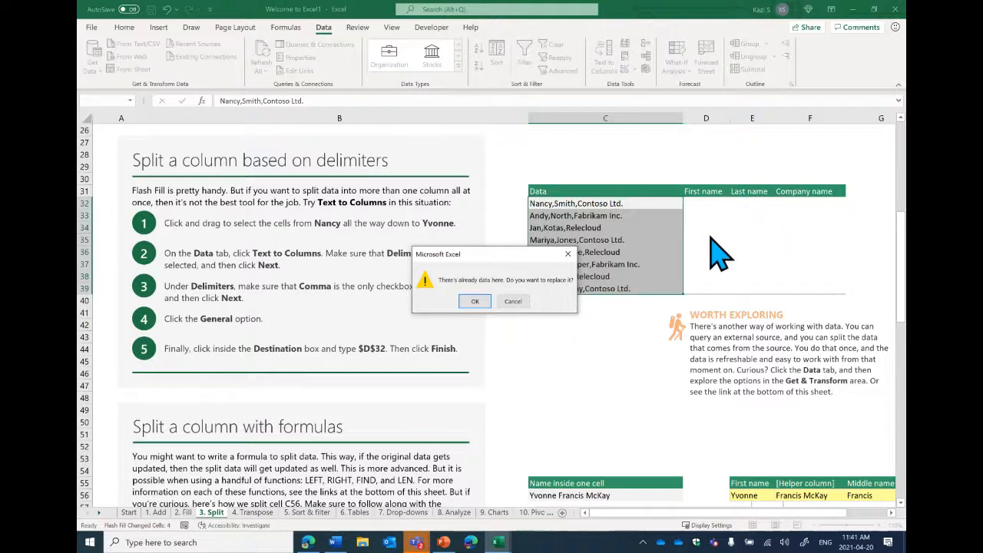
{"action": "left_click", "coordinate": [474, 301]}
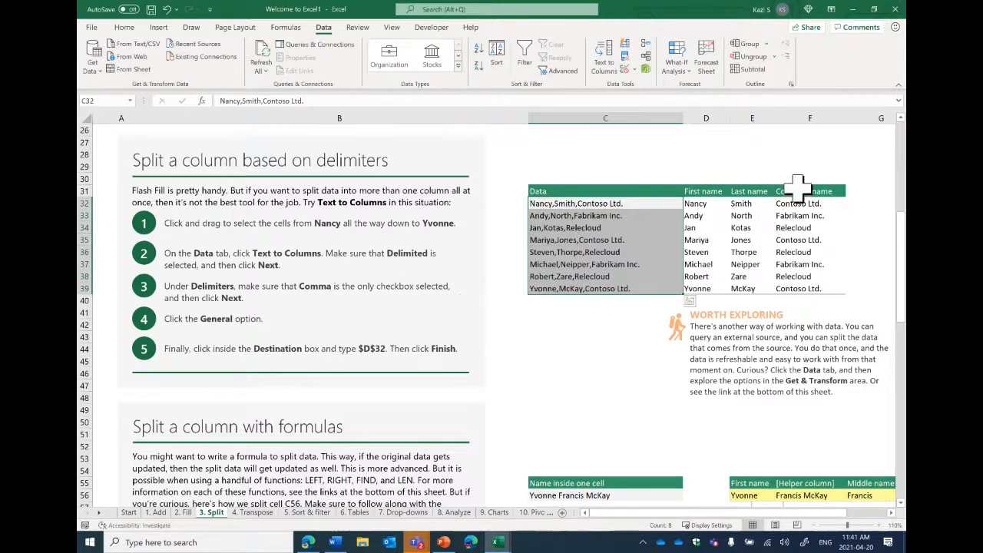
{"action": "left_click_drag", "start_coordinate": [696, 203], "coordinate": [803, 286]}
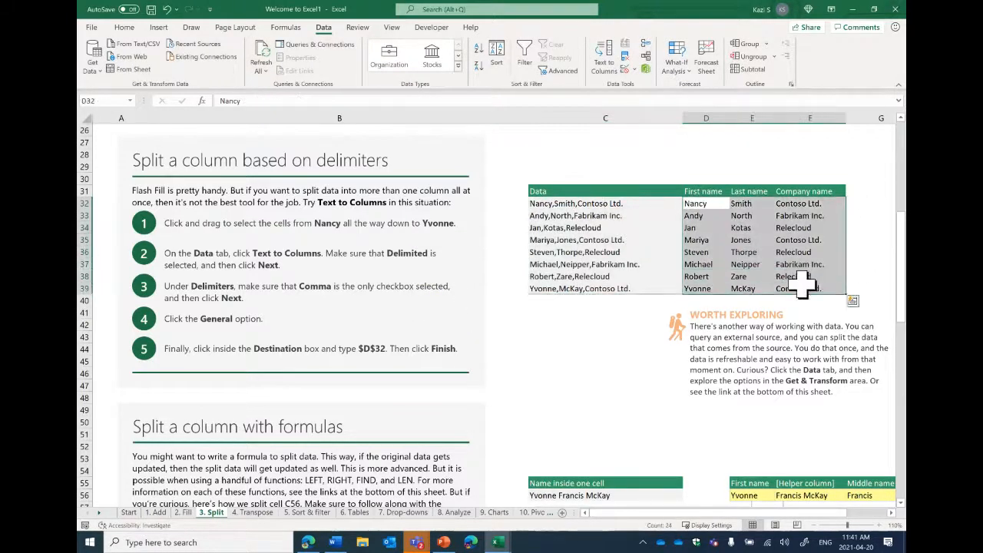
{"action": "left_click", "coordinate": [698, 215]}
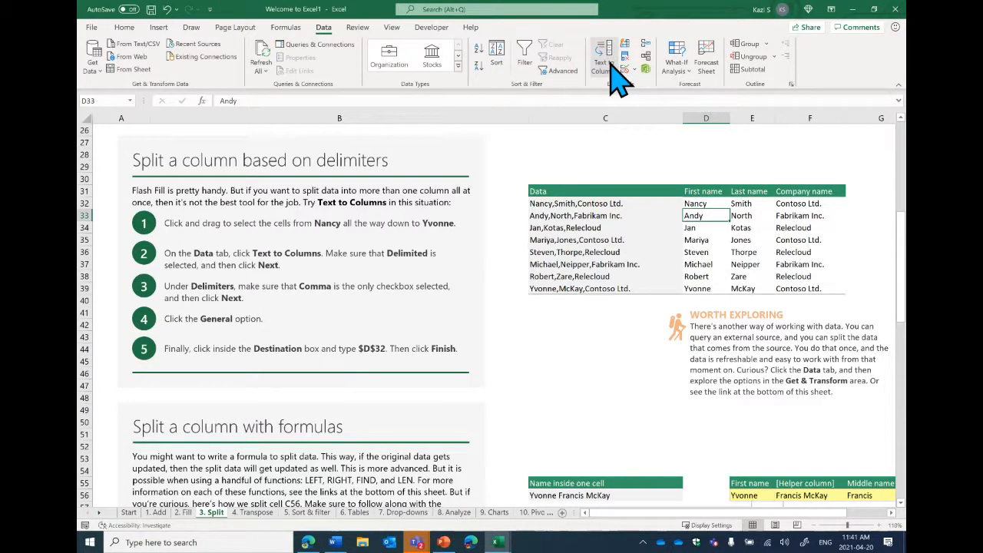
- Review the section on splitting a column with formulas, and open the Transpose sheet
{"action": "scroll", "coordinate": [664, 300], "scroll_direction": "down", "scroll_amount": 5}
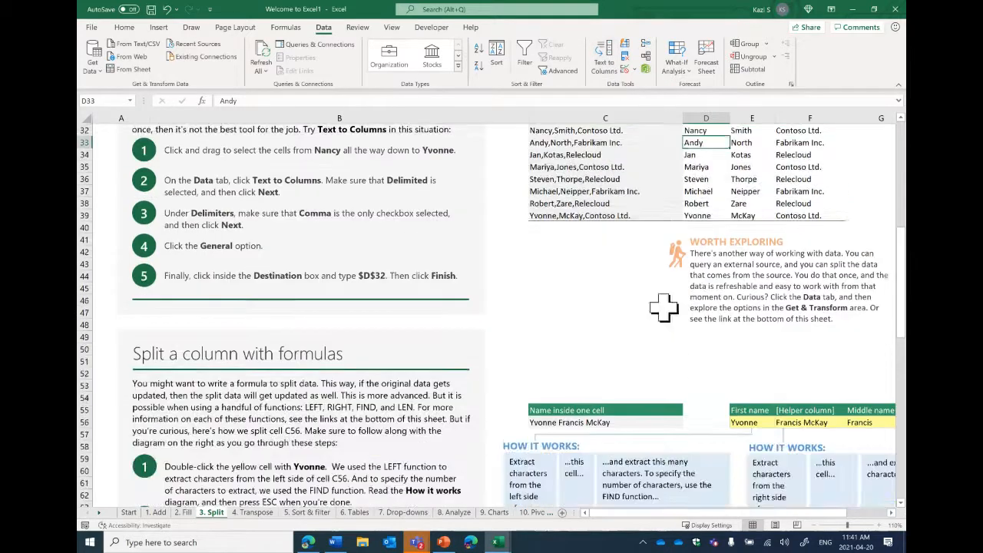
{"action": "scroll", "coordinate": [660, 295], "scroll_direction": "down", "scroll_amount": 3}
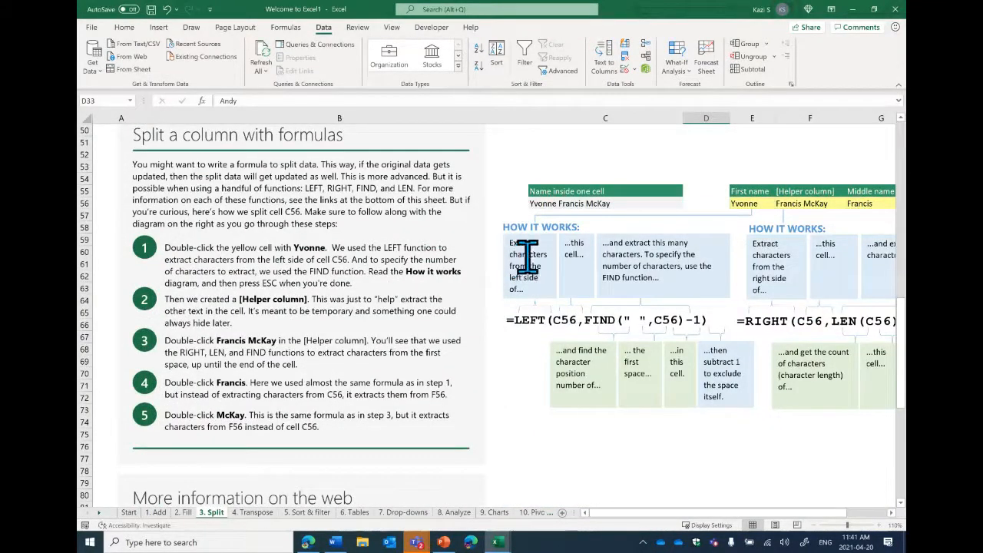
{"action": "left_click", "coordinate": [255, 513]}
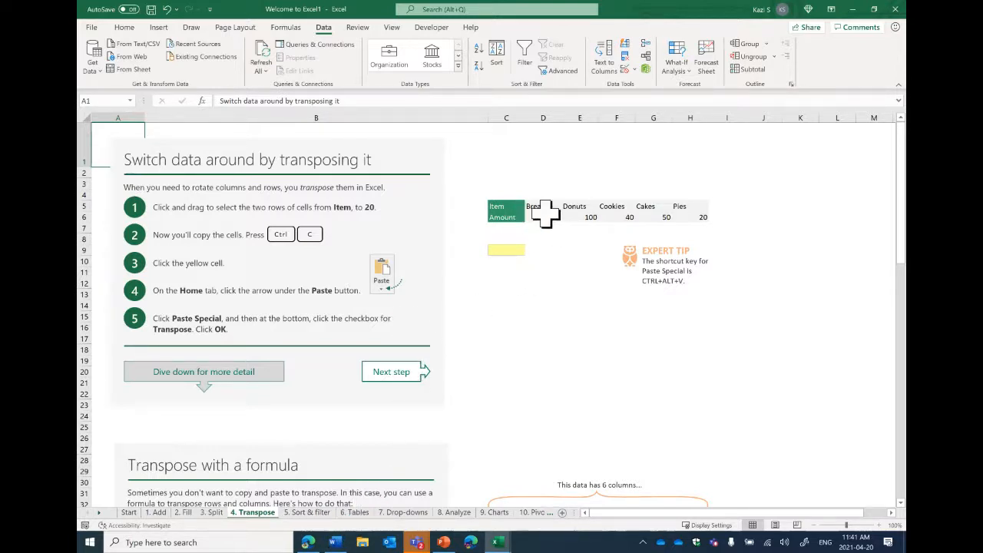
- Copy the Item and Amount rows in C5:H6 and paste them transposed at yellow cell C9 using Paste Special
{"action": "left_click_drag", "start_coordinate": [500, 209], "coordinate": [703, 219]}
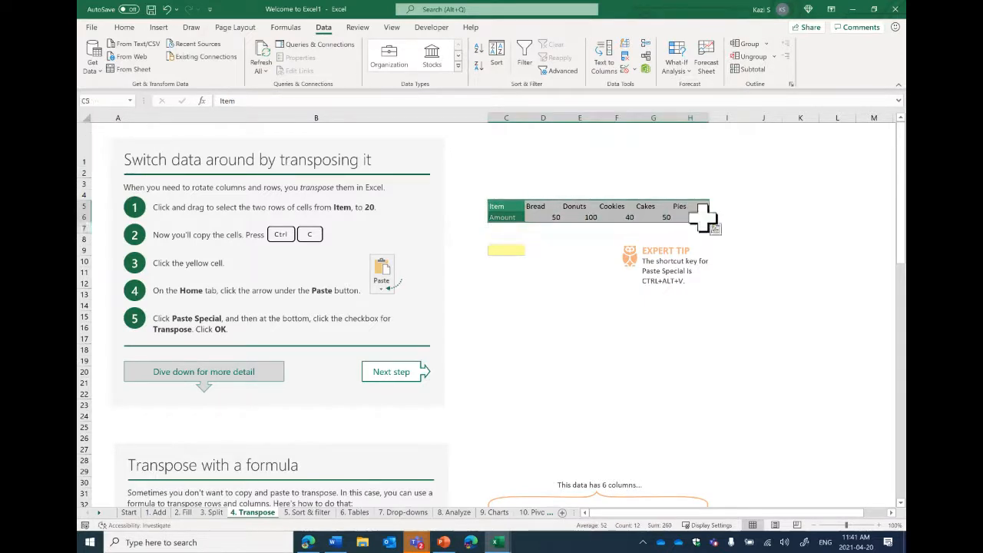
{"action": "key", "text": "ctrl+c"}
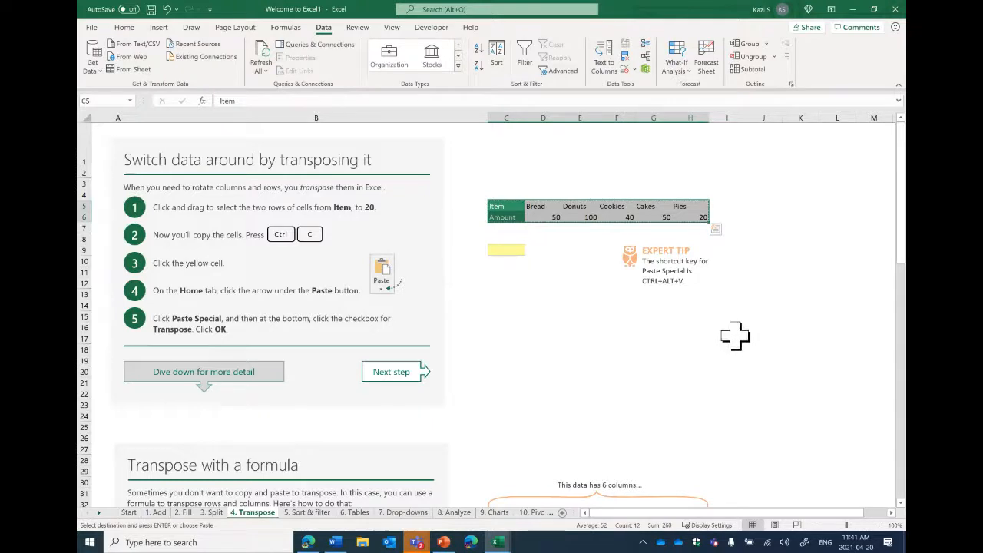
{"action": "left_click", "coordinate": [506, 250]}
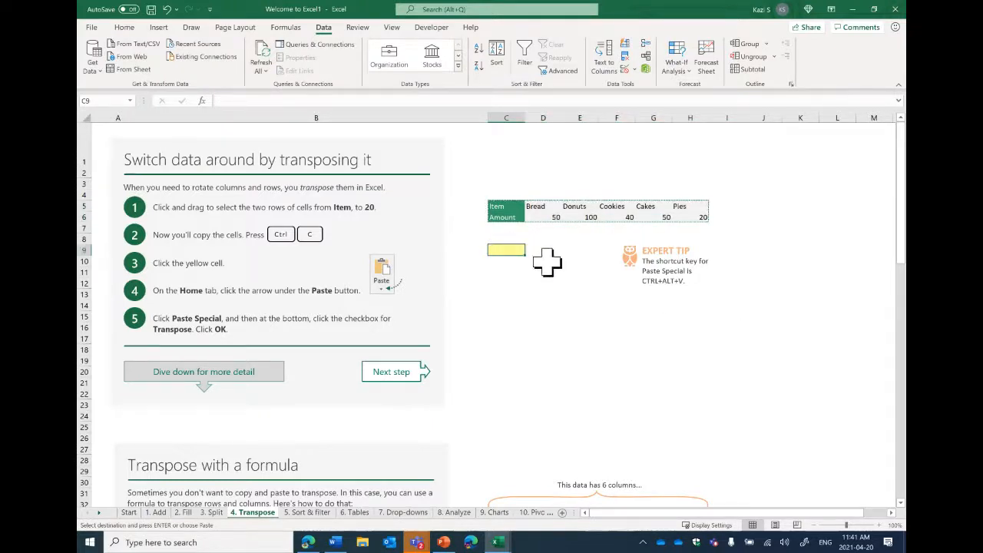
{"action": "left_click", "coordinate": [126, 27]}
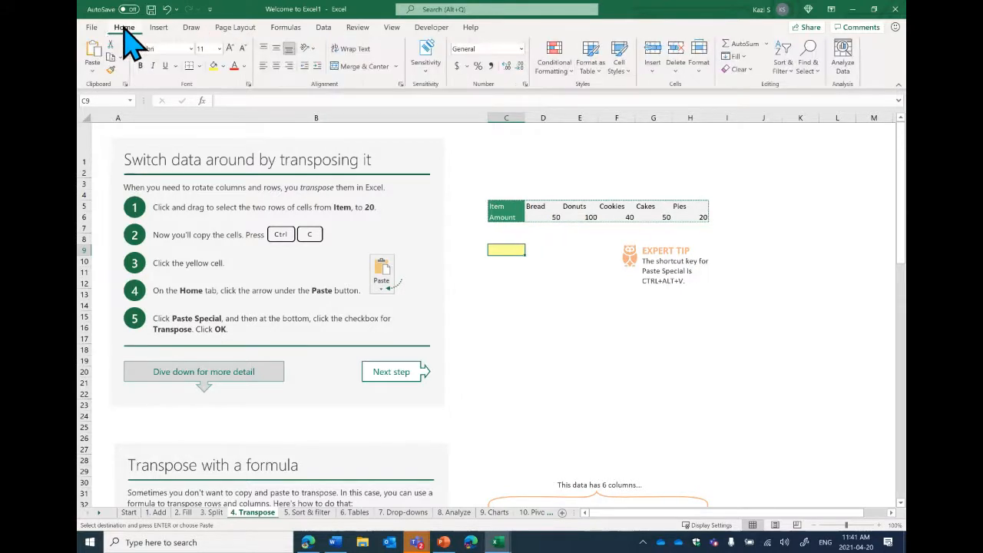
{"action": "left_click", "coordinate": [94, 71]}
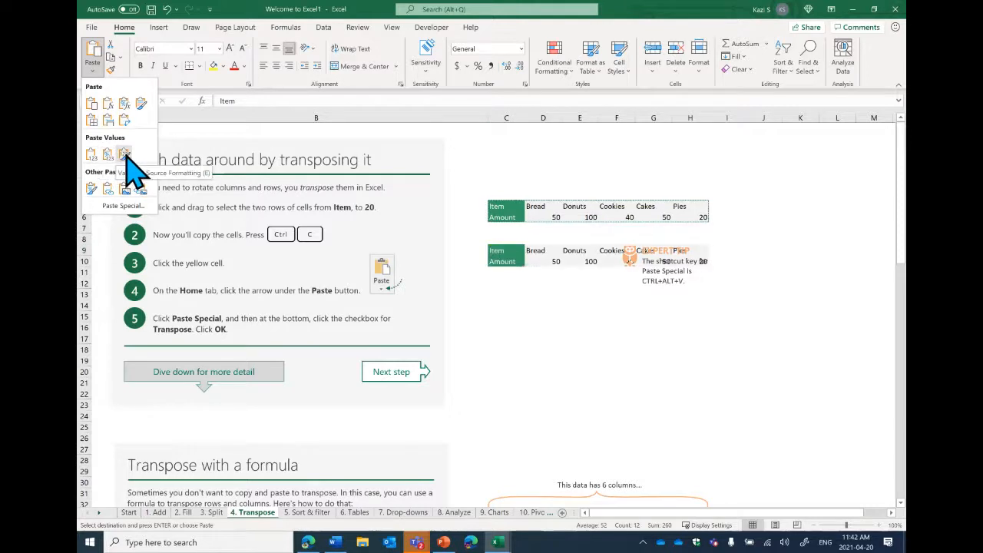
{"action": "left_click", "coordinate": [123, 205]}
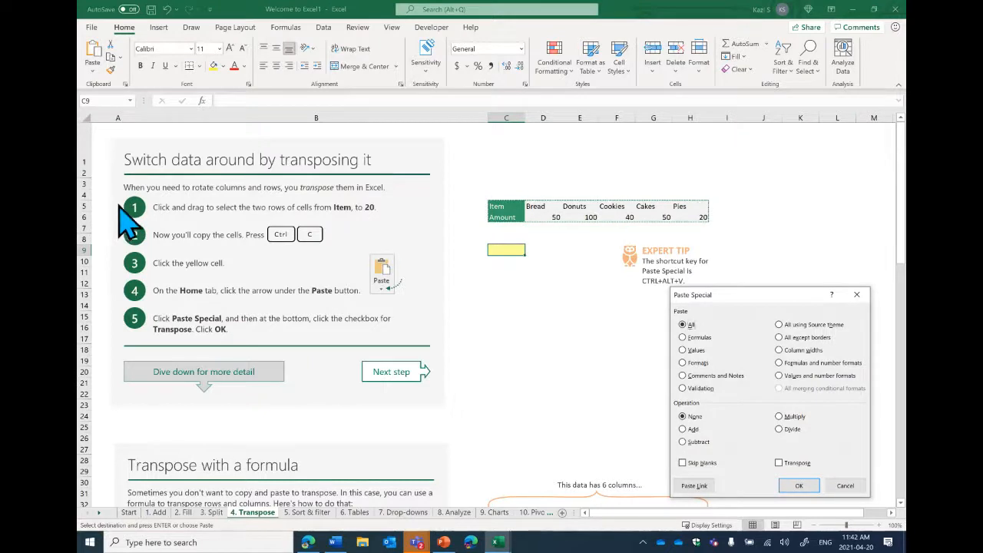
{"action": "left_click", "coordinate": [800, 484]}
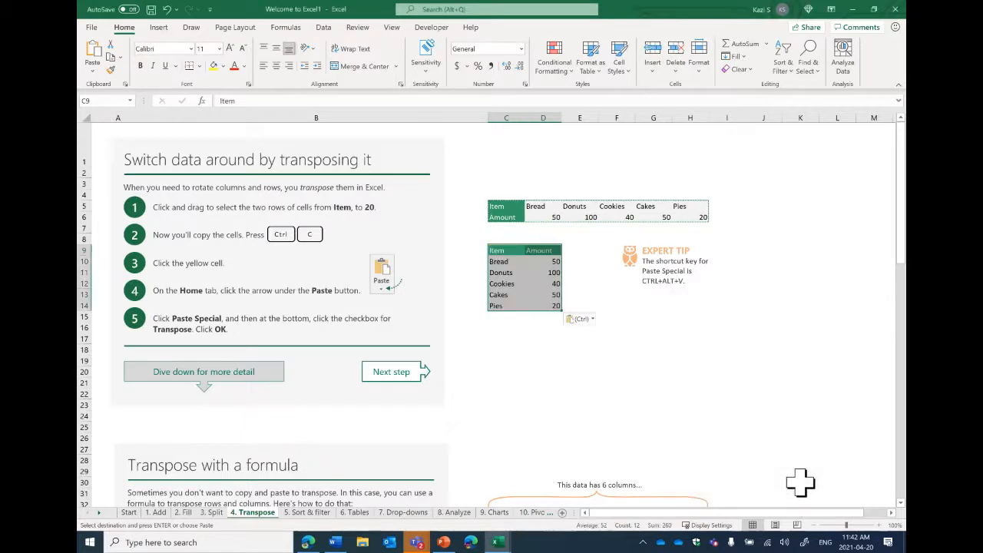
- Compare the original rows with the transposed columns, and review the sections on transposing with a formula and array formulas
{"action": "left_click_drag", "start_coordinate": [511, 211], "coordinate": [701, 218]}
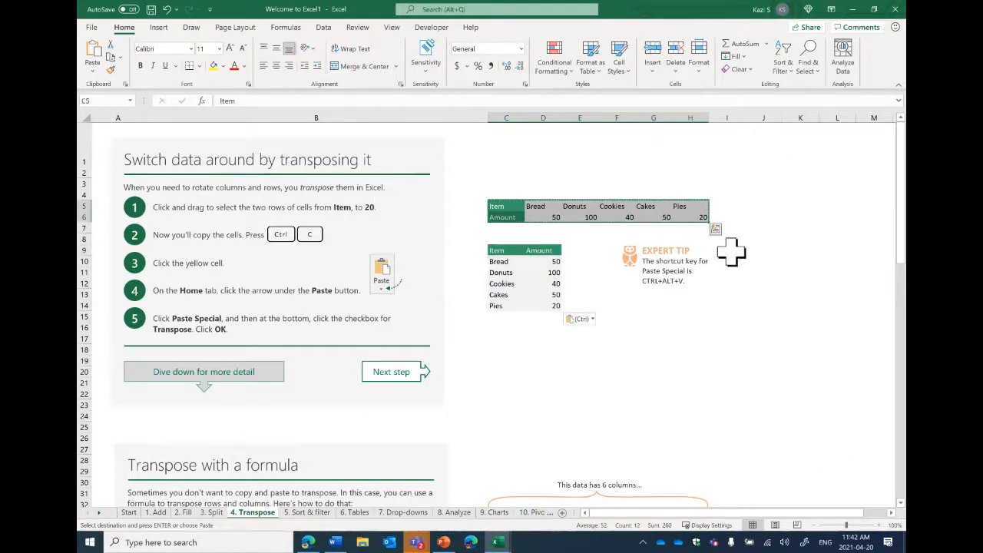
{"action": "left_click", "coordinate": [506, 255]}
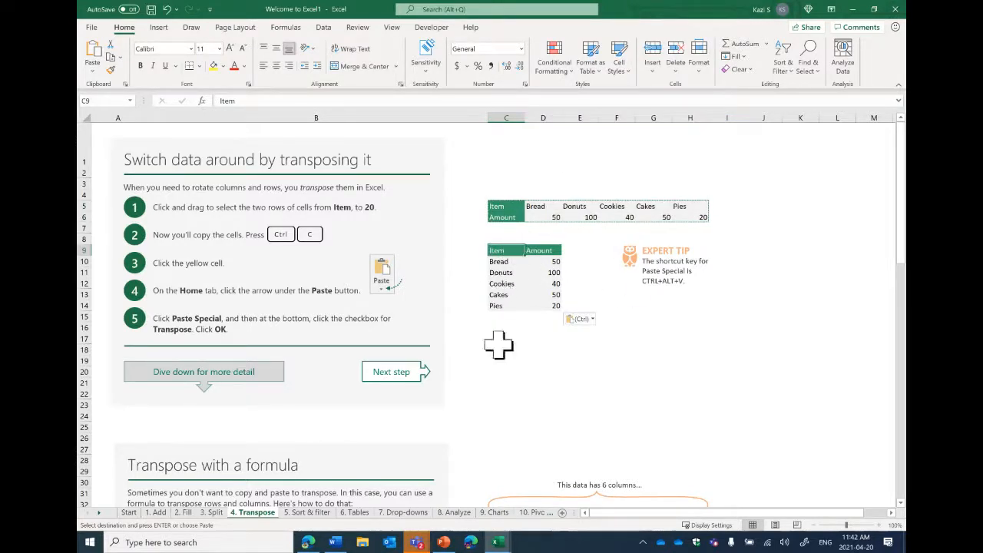
{"action": "left_click_drag", "start_coordinate": [550, 251], "coordinate": [557, 305]}
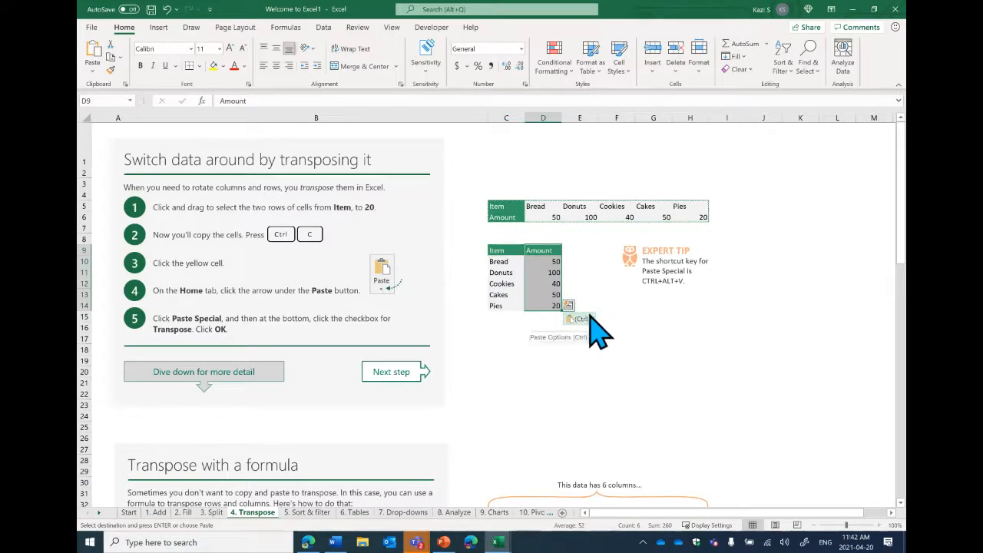
{"action": "scroll", "coordinate": [607, 311], "scroll_direction": "down", "scroll_amount": 5}
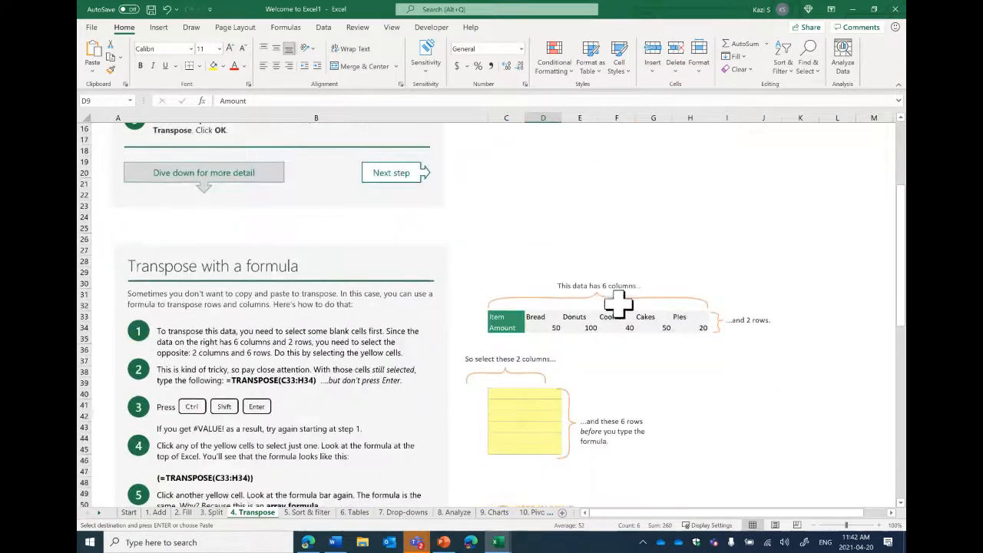
{"action": "scroll", "coordinate": [769, 284], "scroll_direction": "down", "scroll_amount": 2}
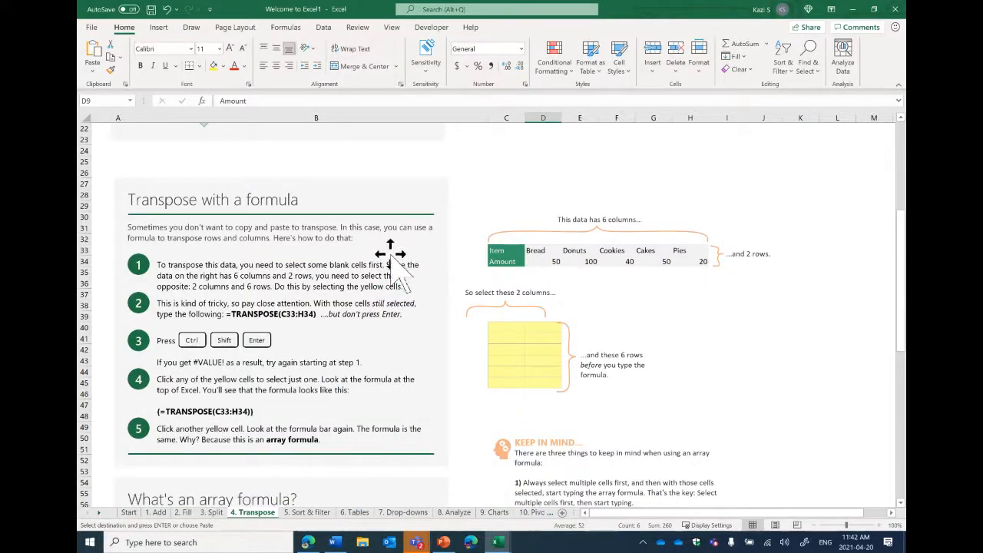
{"action": "scroll", "coordinate": [676, 377], "scroll_direction": "down", "scroll_amount": 7}
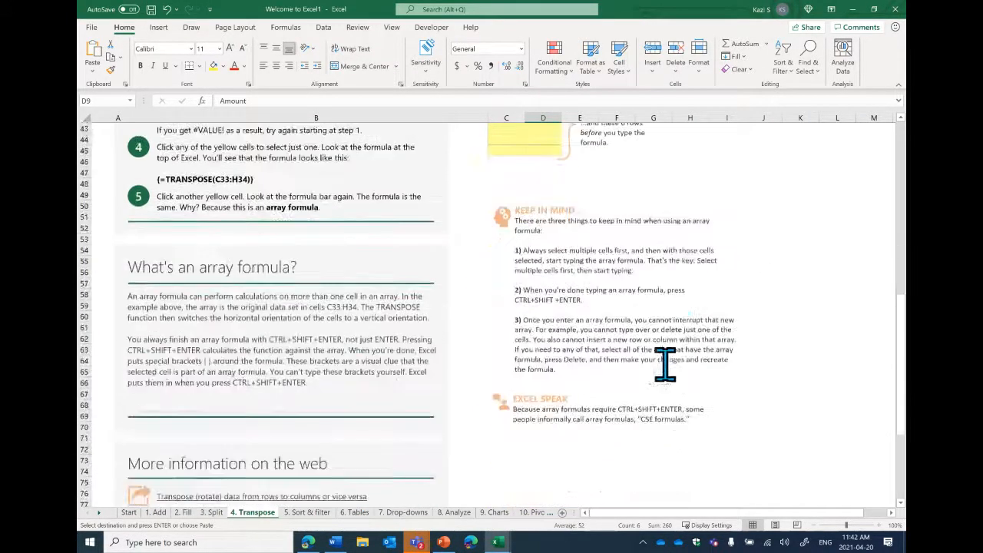
- Open the Sort & filter sheet and turn on filtering for the Department sales table
{"action": "left_click", "coordinate": [319, 512]}
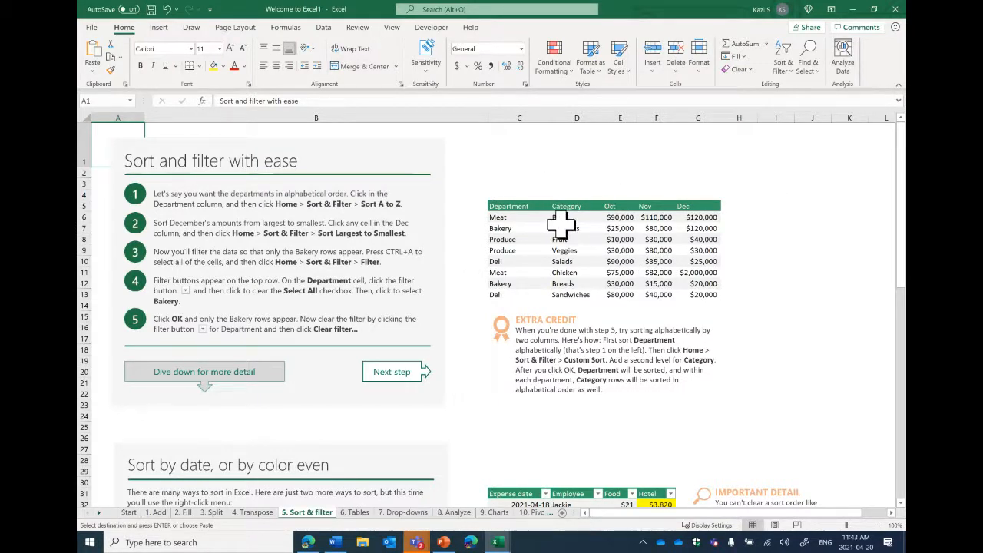
{"action": "left_click", "coordinate": [503, 218]}
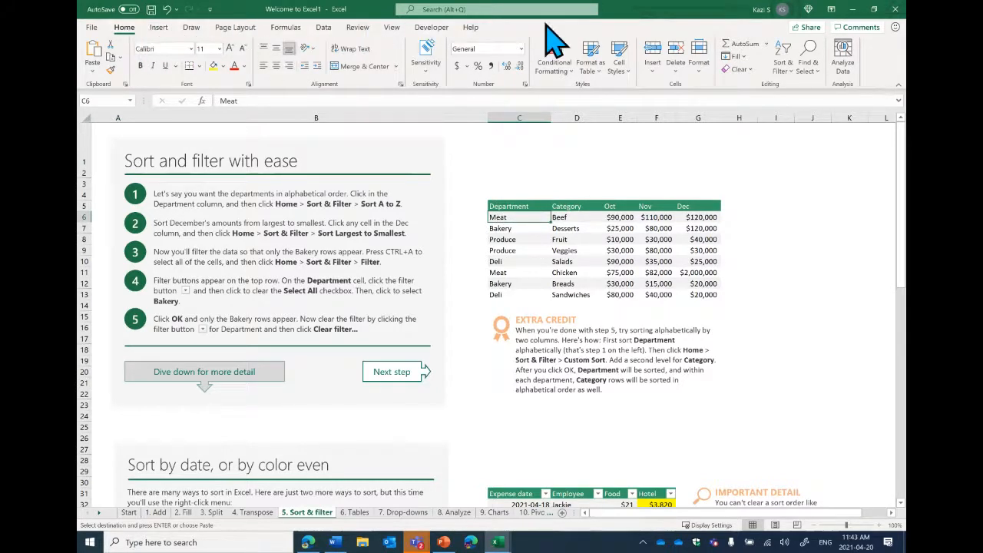
{"action": "left_click", "coordinate": [791, 73]}
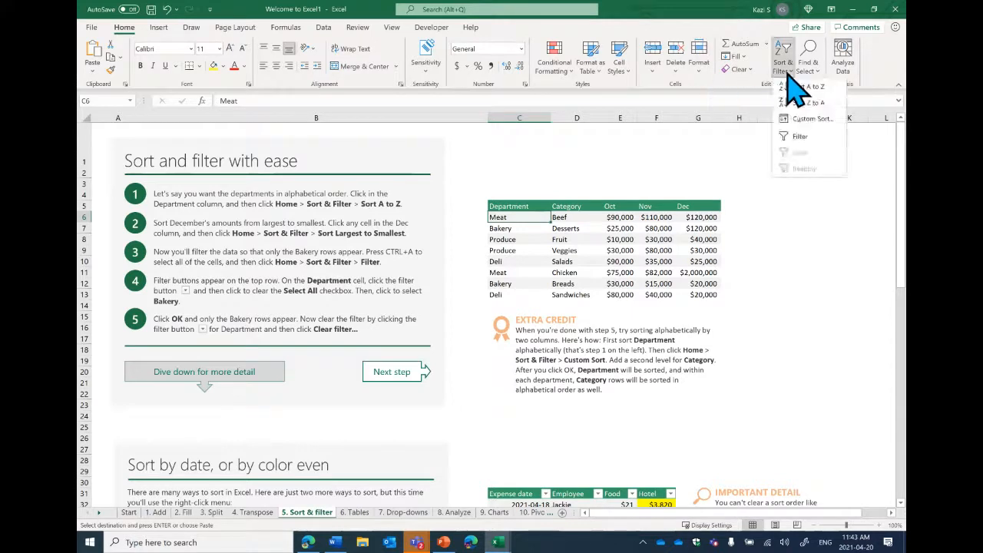
{"action": "left_click", "coordinate": [802, 138]}
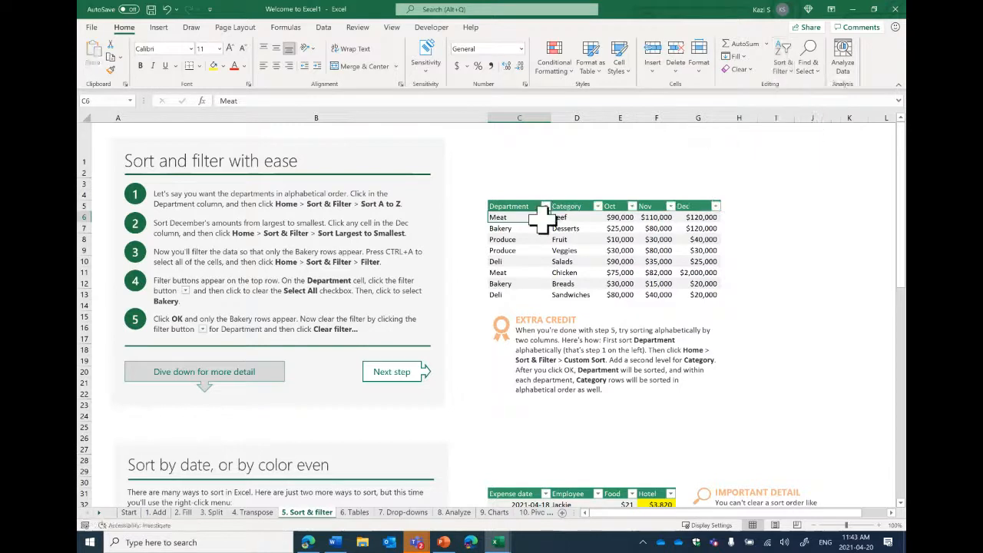
- Filter the Department column to show only Deli, and clear that filter again
{"action": "left_click", "coordinate": [546, 208]}
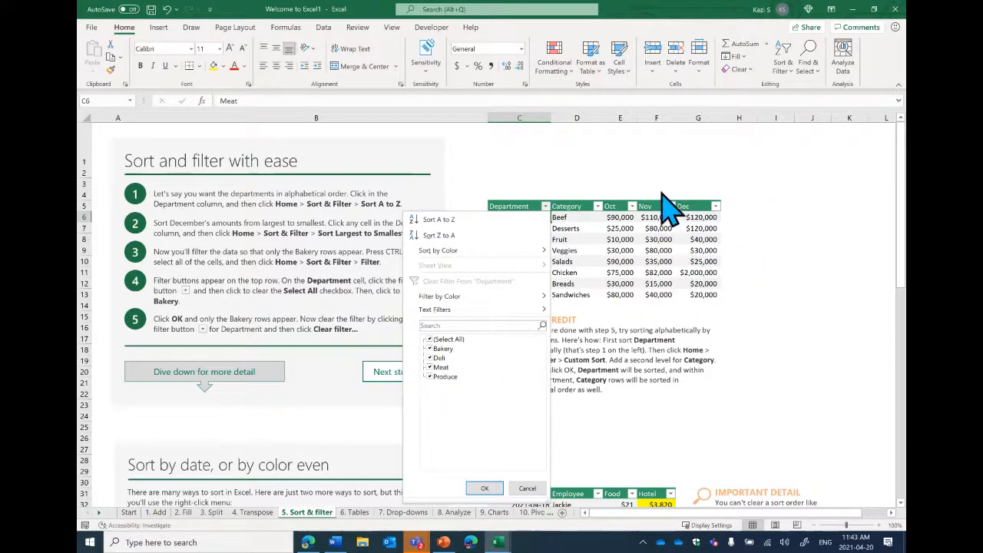
{"action": "left_click", "coordinate": [430, 339]}
{"action": "left_click", "coordinate": [434, 358]}
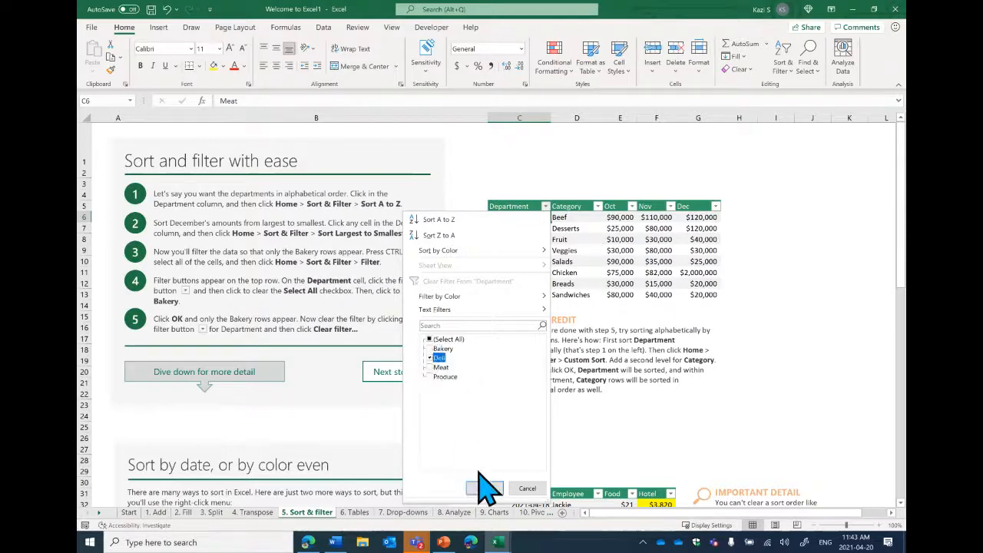
{"action": "left_click", "coordinate": [484, 488]}
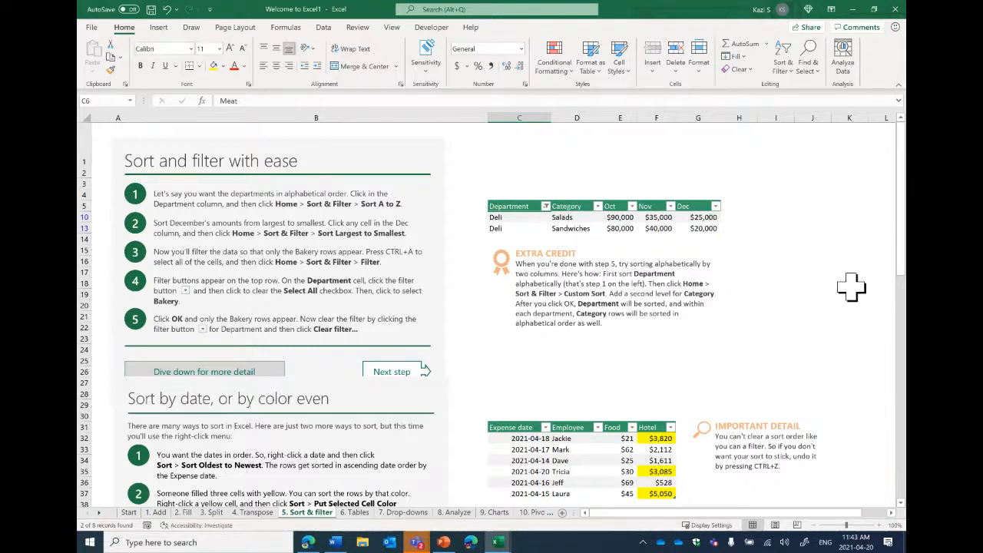
{"action": "left_click", "coordinate": [545, 206]}
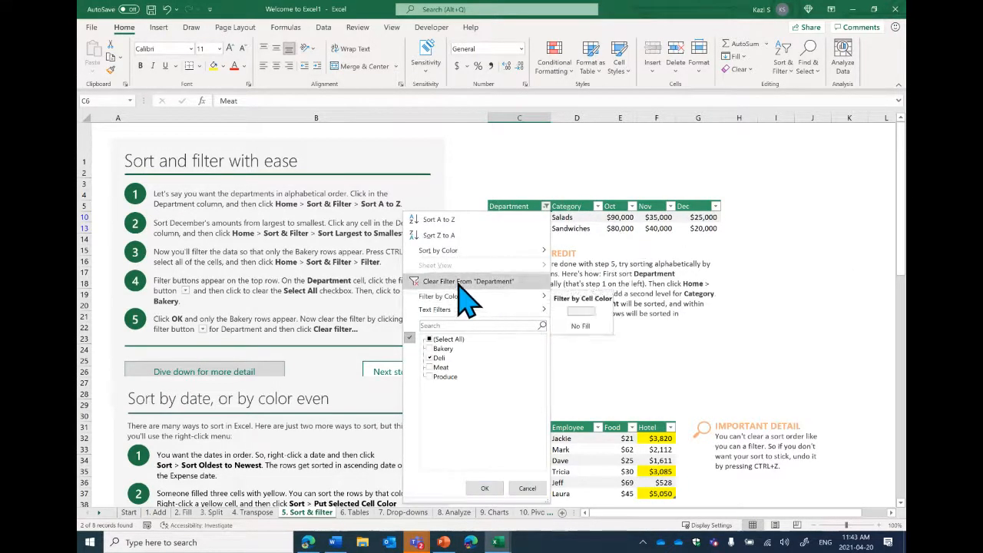
{"action": "left_click", "coordinate": [457, 281]}
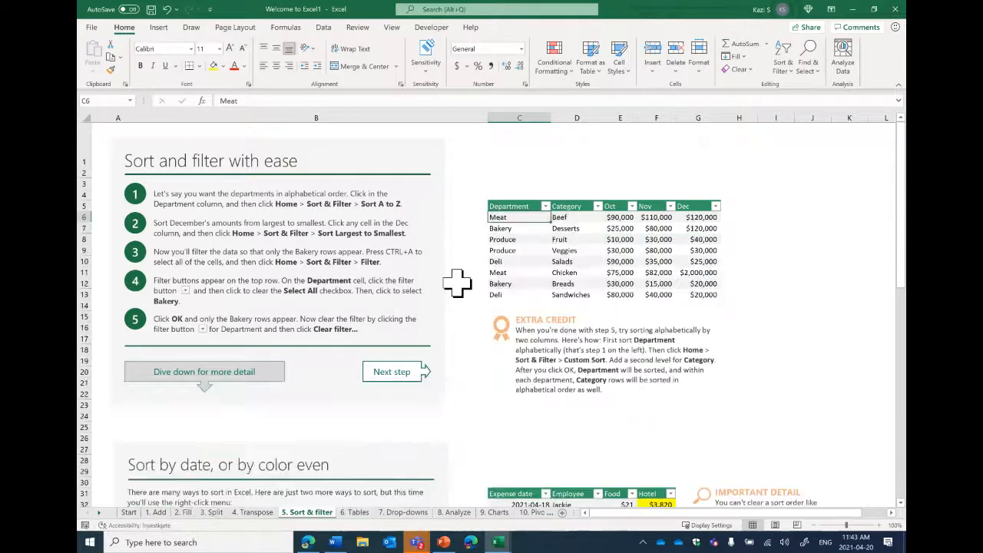
- Examine the sort and filter options of the Department and Dec columns without applying any
{"action": "left_click", "coordinate": [545, 207]}
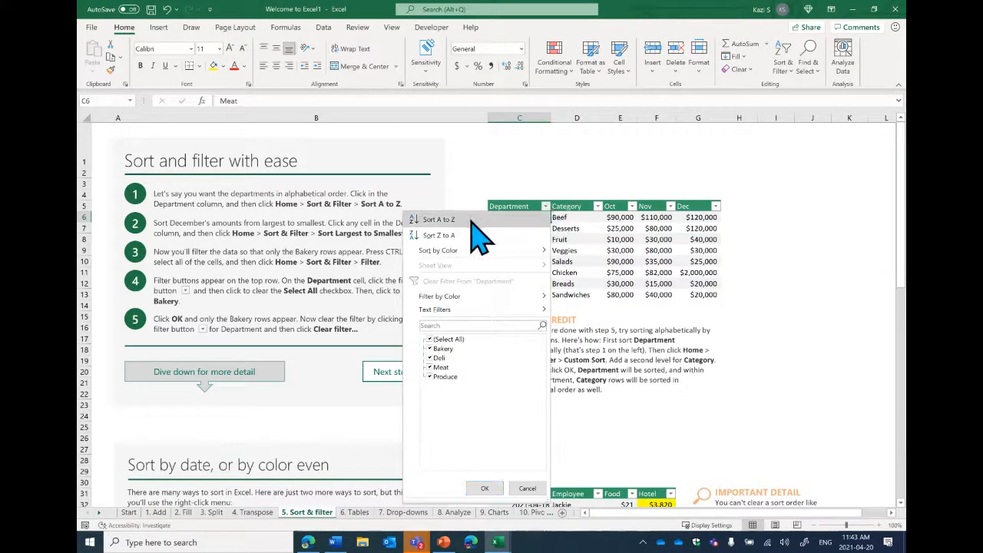
{"action": "left_click", "coordinate": [716, 206]}
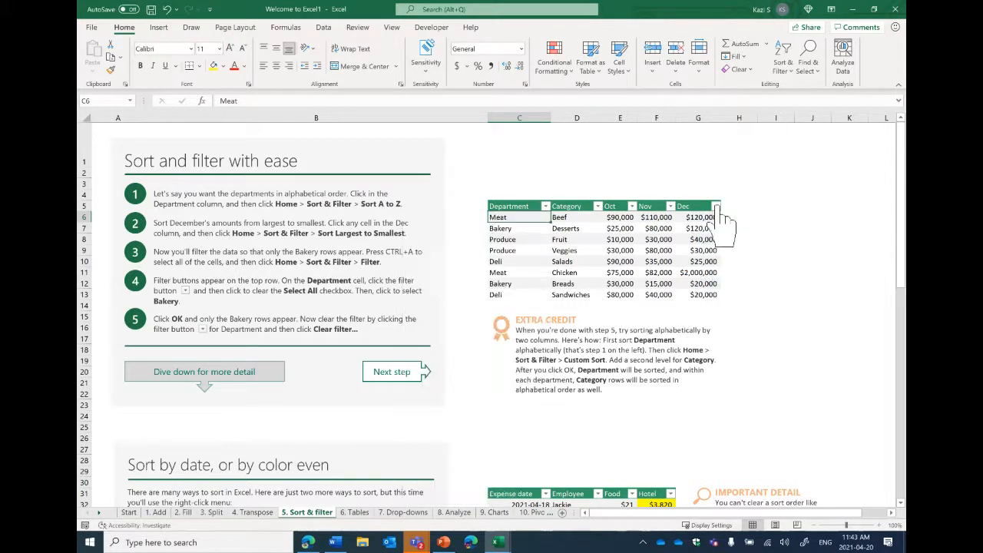
{"action": "left_click", "coordinate": [715, 206]}
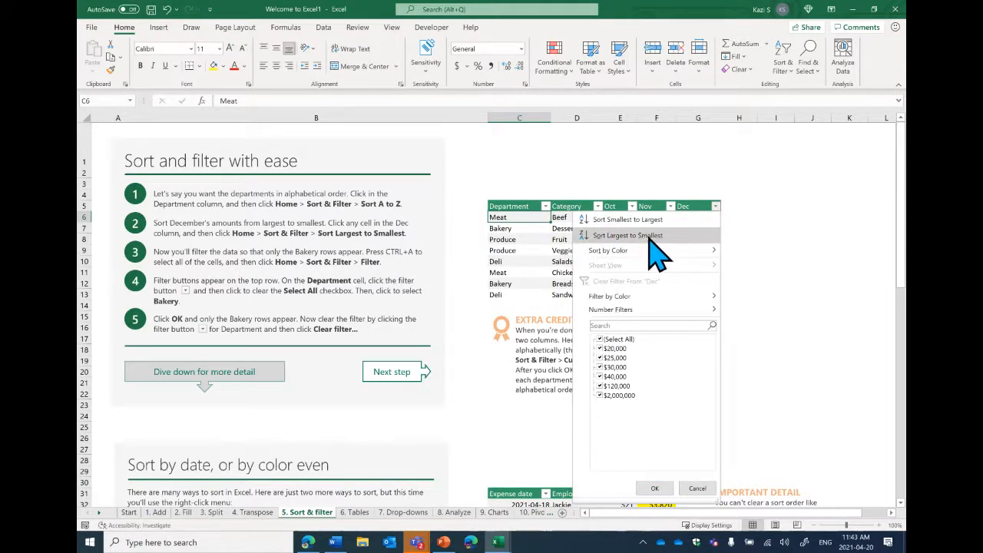
{"action": "left_click", "coordinate": [521, 216]}
- Select the sales table's header row from Department to Dec and turn off filtering
{"action": "left_click_drag", "start_coordinate": [504, 206], "coordinate": [722, 208]}
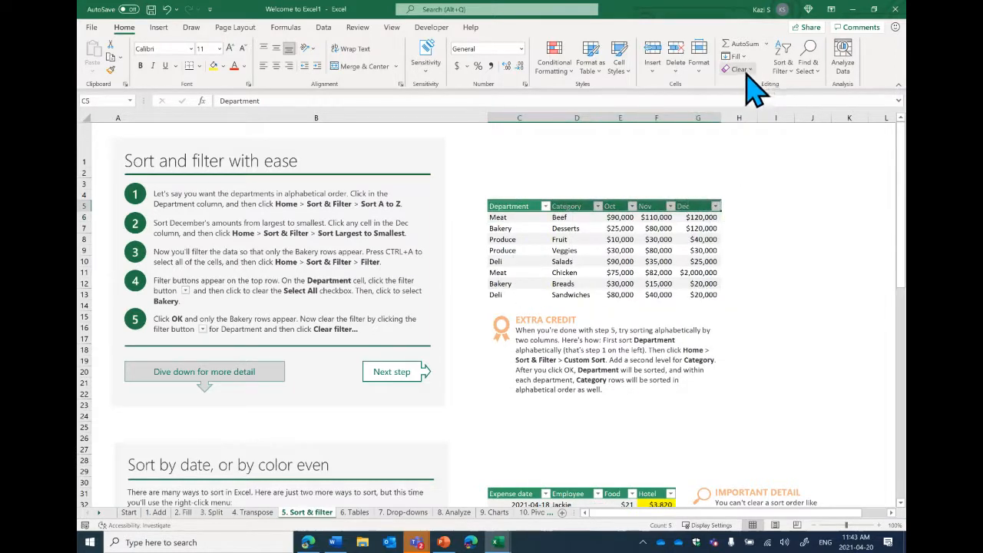
{"action": "left_click", "coordinate": [785, 68]}
{"action": "left_click", "coordinate": [795, 137]}
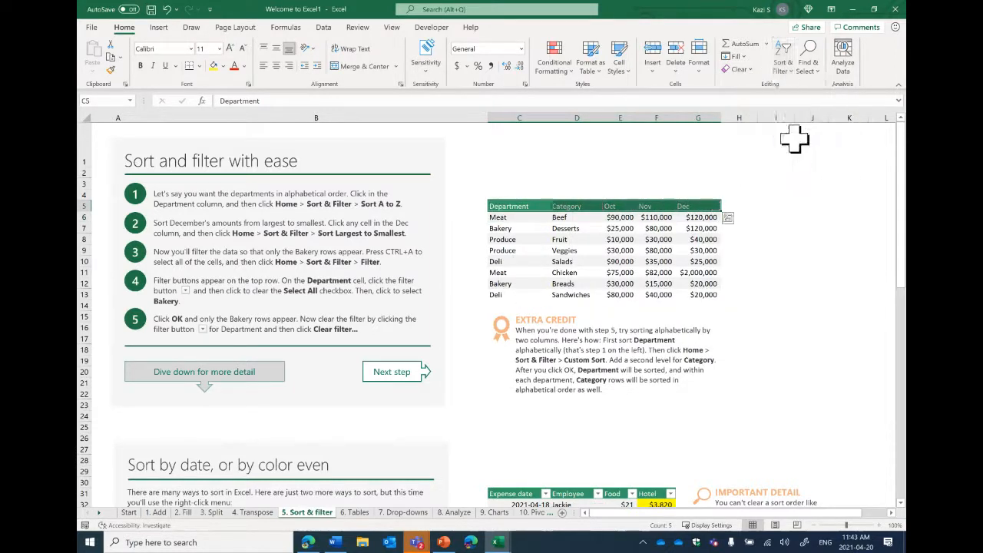
- Examine the sort options for the December amounts in G6:G13 without applying any, and open the Analyze sheet
{"action": "left_click_drag", "start_coordinate": [695, 216], "coordinate": [701, 296]}
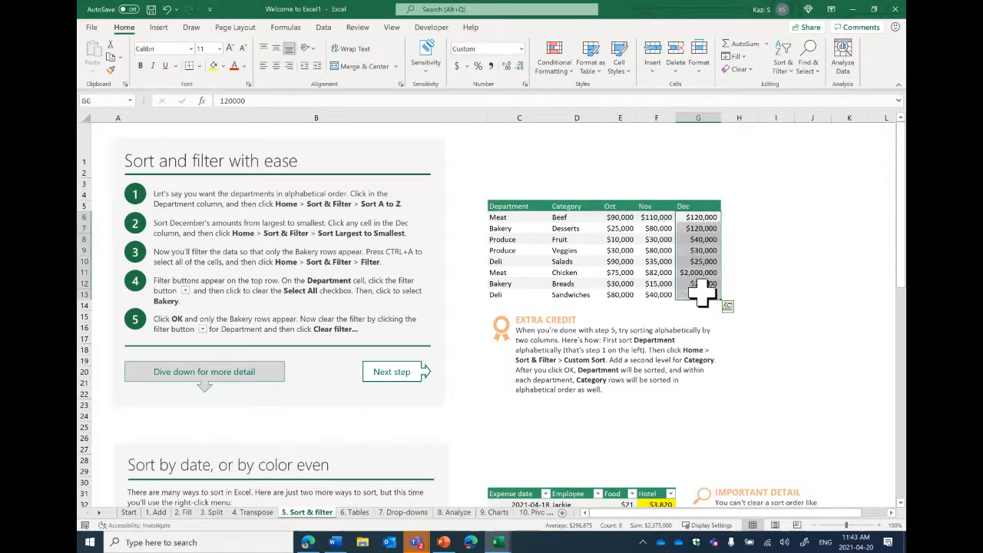
{"action": "left_click", "coordinate": [791, 69]}
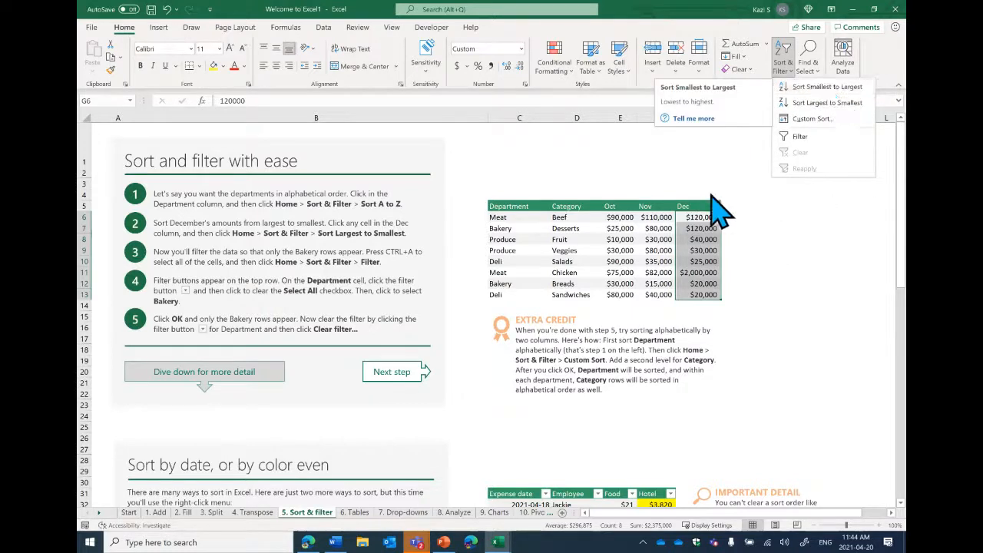
{"action": "left_click", "coordinate": [792, 315]}
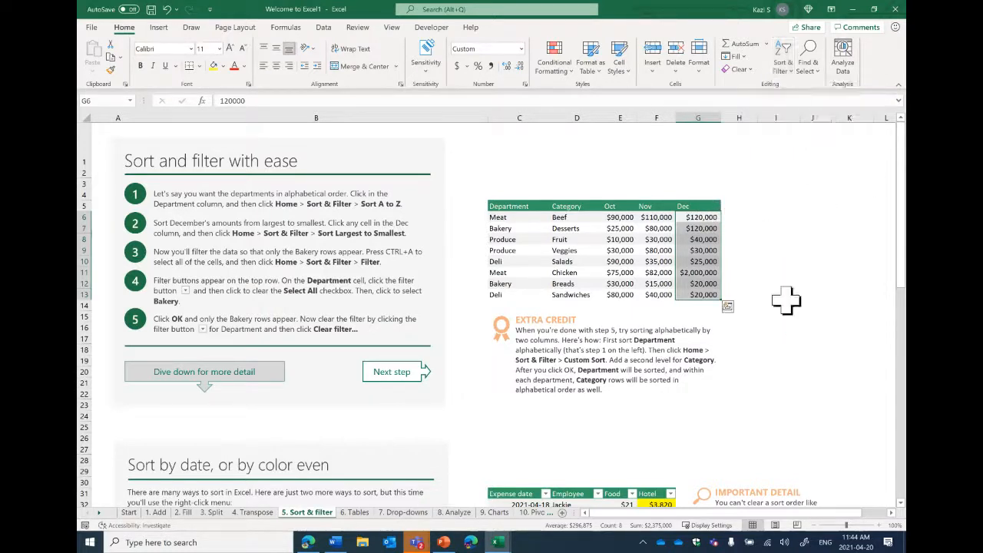
{"action": "scroll", "coordinate": [776, 302], "scroll_direction": "down", "scroll_amount": 1}
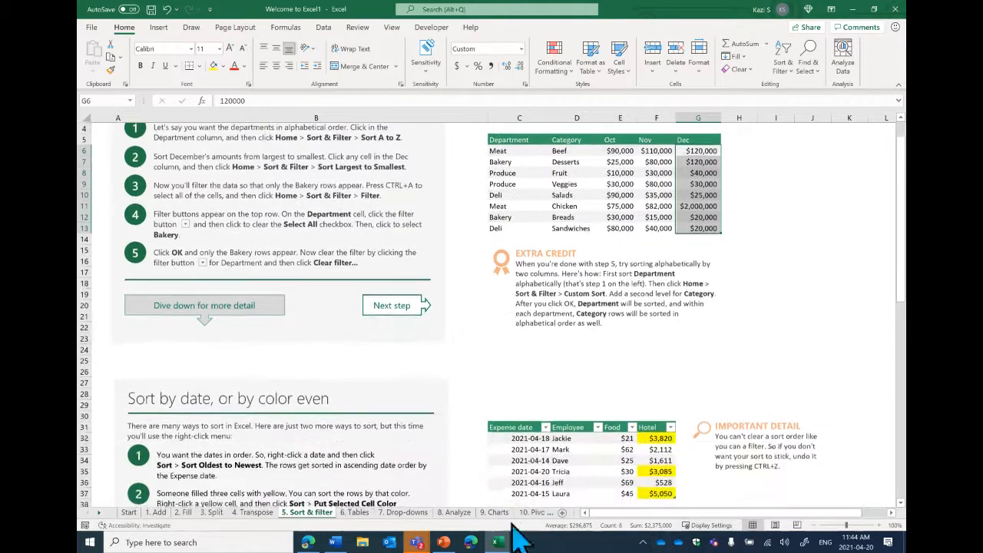
{"action": "left_click", "coordinate": [456, 512]}
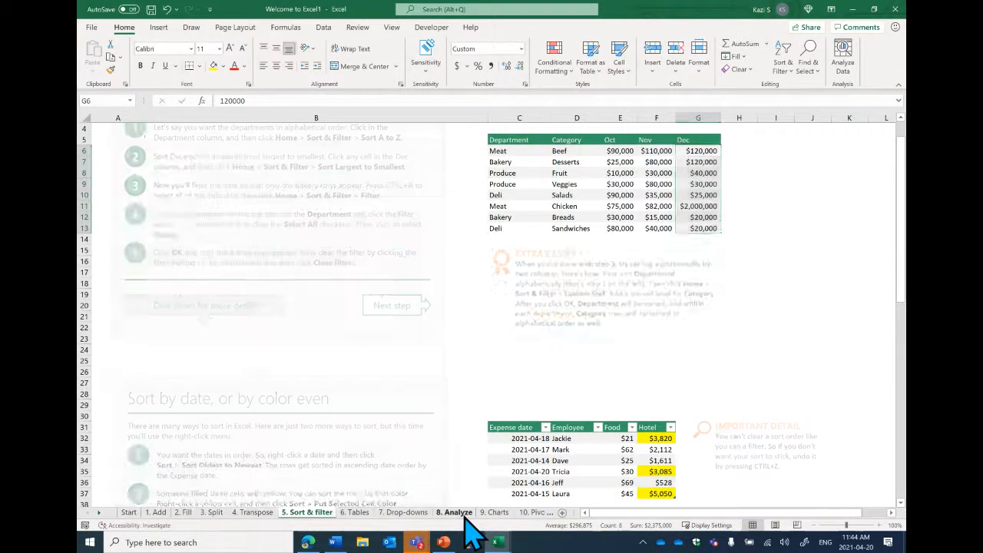
- Open the Charts sheet of the tour and display Excel's help, training and community commands
{"action": "left_click", "coordinate": [495, 514]}
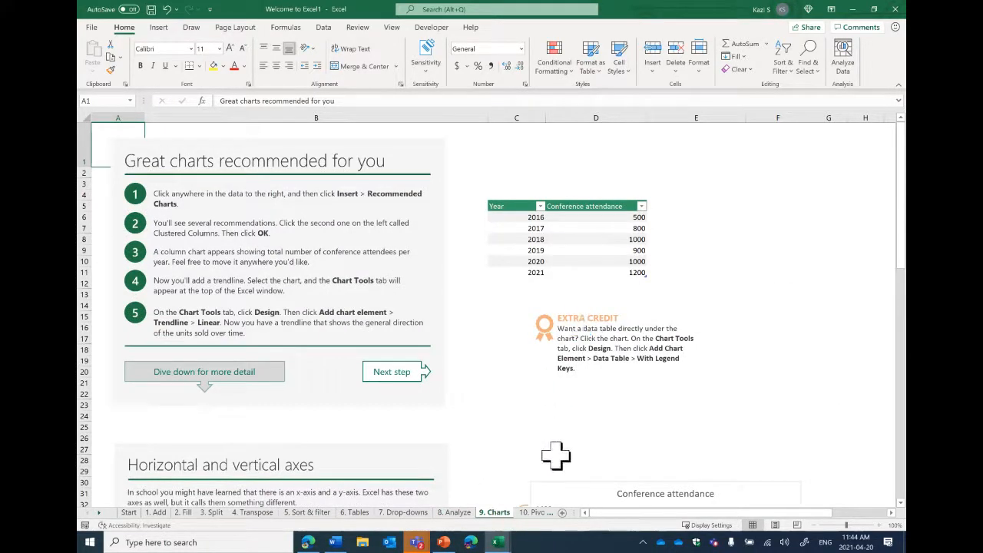
{"action": "left_click", "coordinate": [527, 394]}
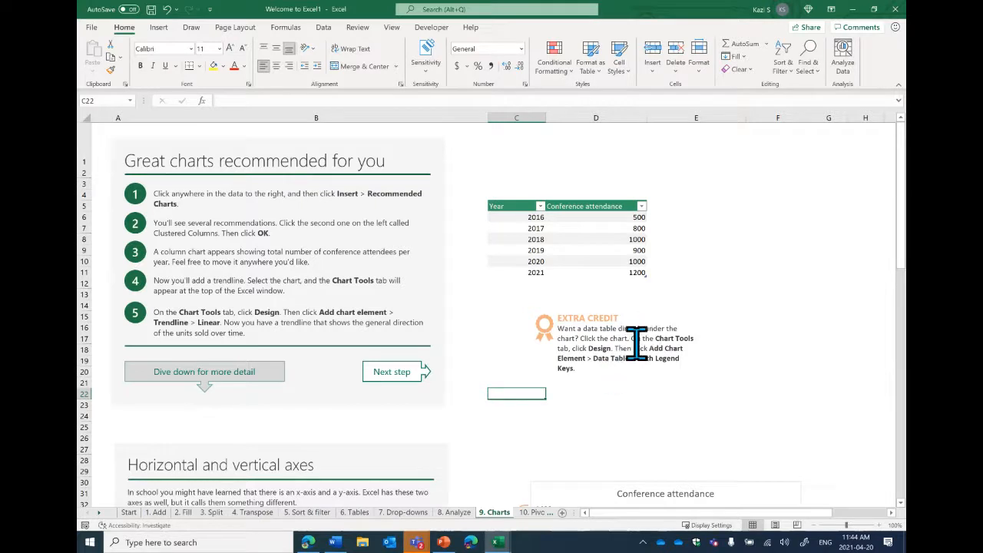
{"action": "left_click", "coordinate": [471, 28]}
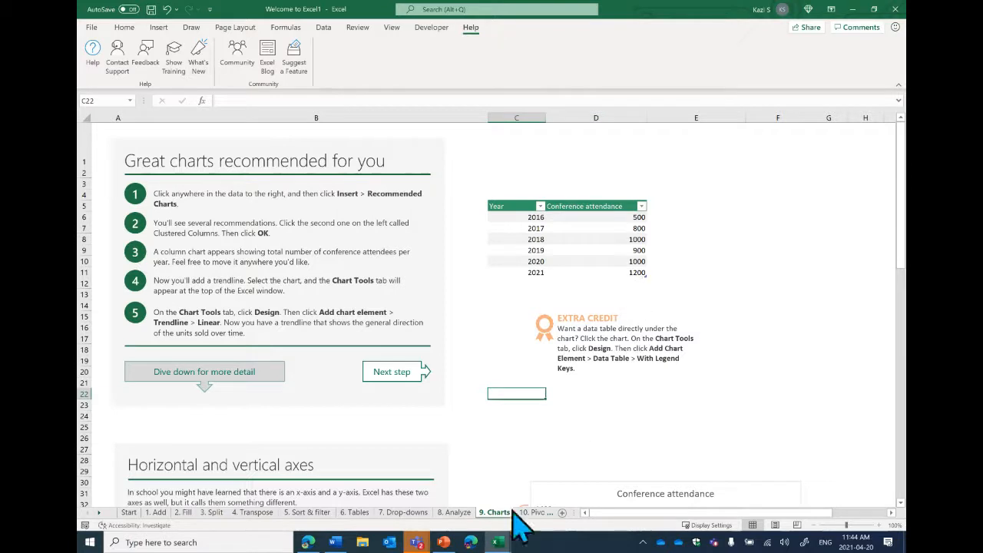
{"action": "mouse_move", "coordinate": [416, 543]}
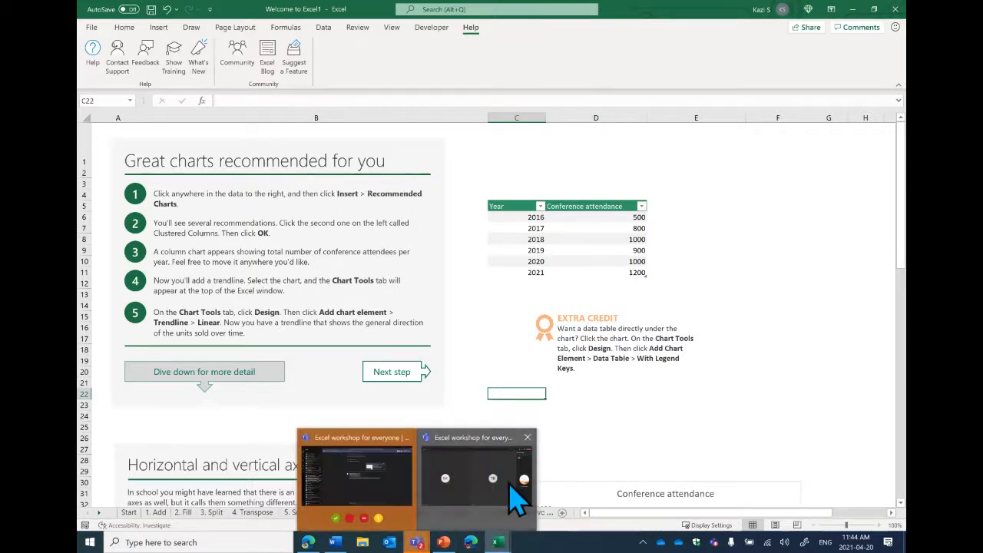
{"action": "left_click", "coordinate": [778, 228]}
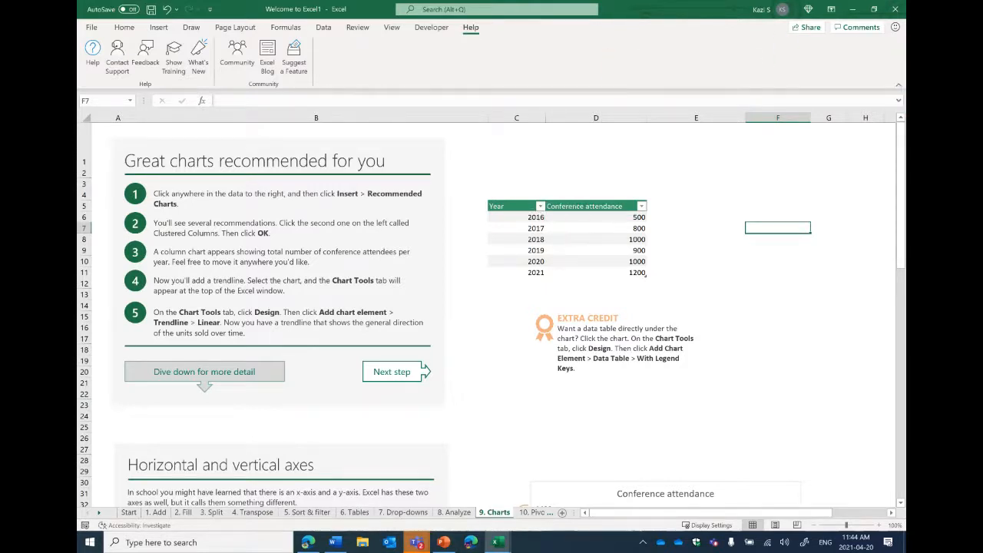
{"action": "left_click", "coordinate": [416, 543]}
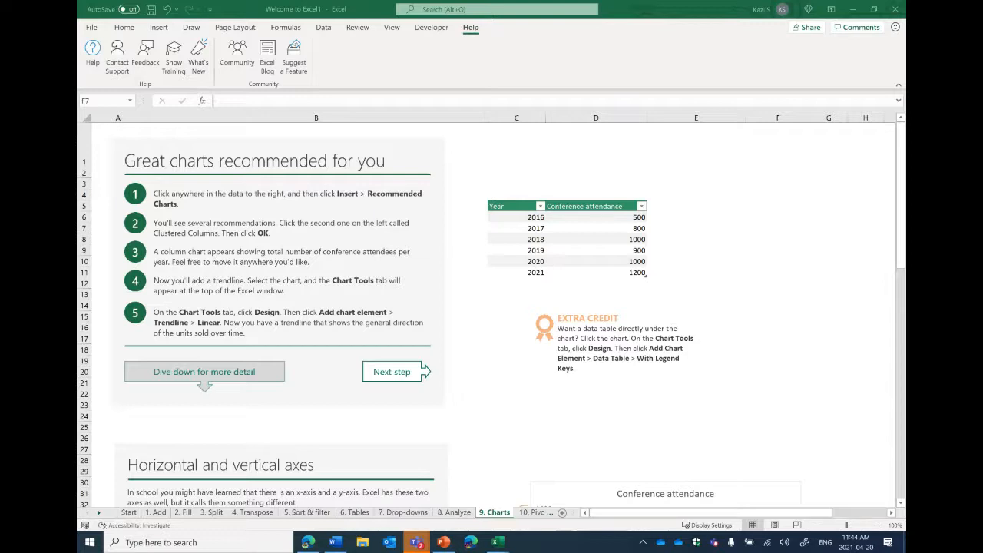
{"action": "left_click", "coordinate": [666, 68]}
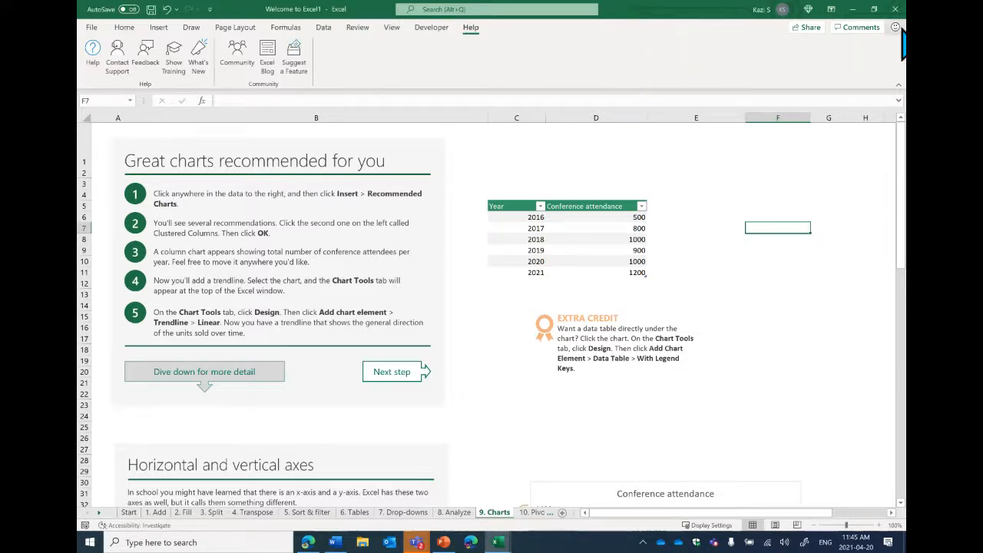
- Close the Welcome to Excel1 and Book1 workbooks and dismiss their save prompts
{"action": "left_click", "coordinate": [896, 10]}
{"action": "left_click", "coordinate": [536, 331]}
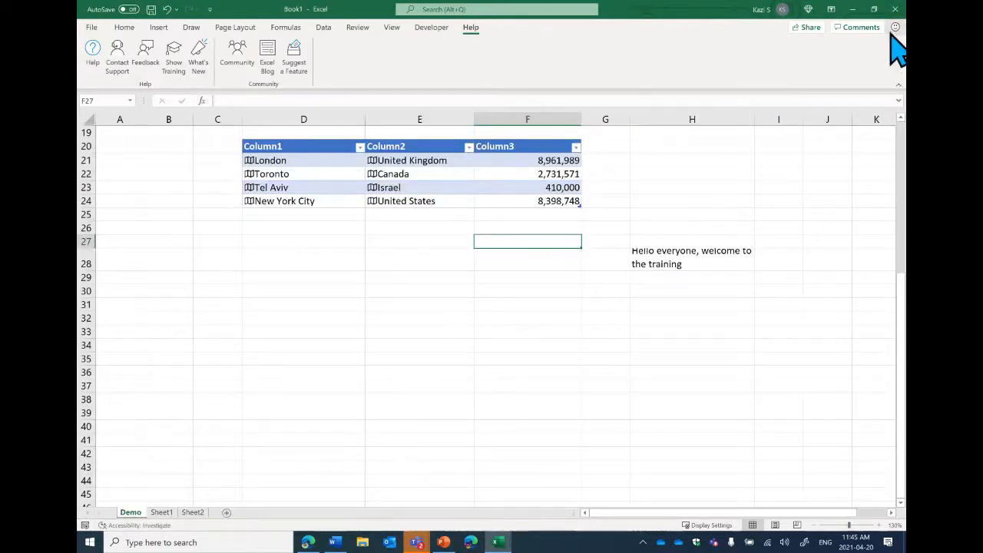
{"action": "left_click", "coordinate": [895, 9]}
{"action": "left_click", "coordinate": [537, 333]}
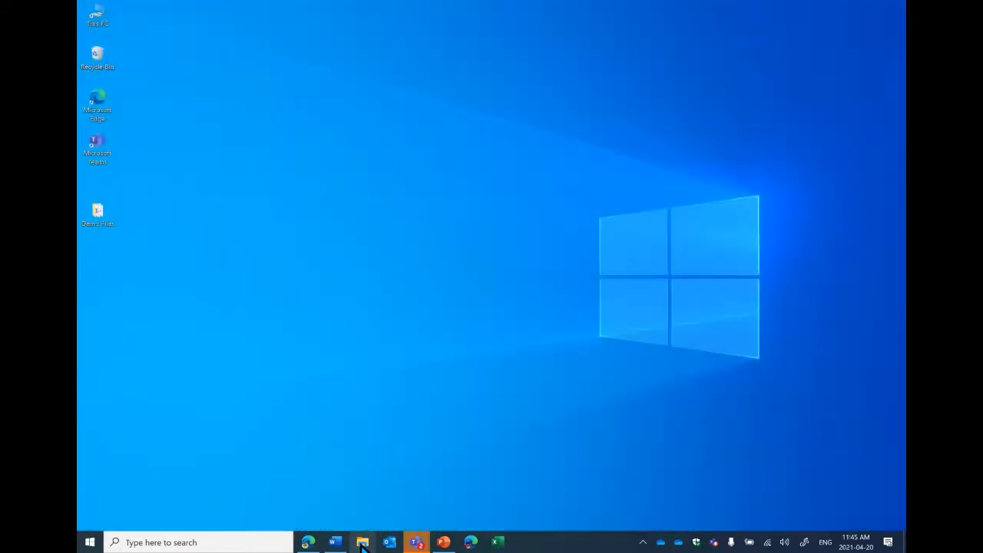
- Switch to File Explorer and open the workbook Liste des contactes - 2020 from the OneDrive - Contoso folder
{"action": "left_click", "coordinate": [363, 544]}
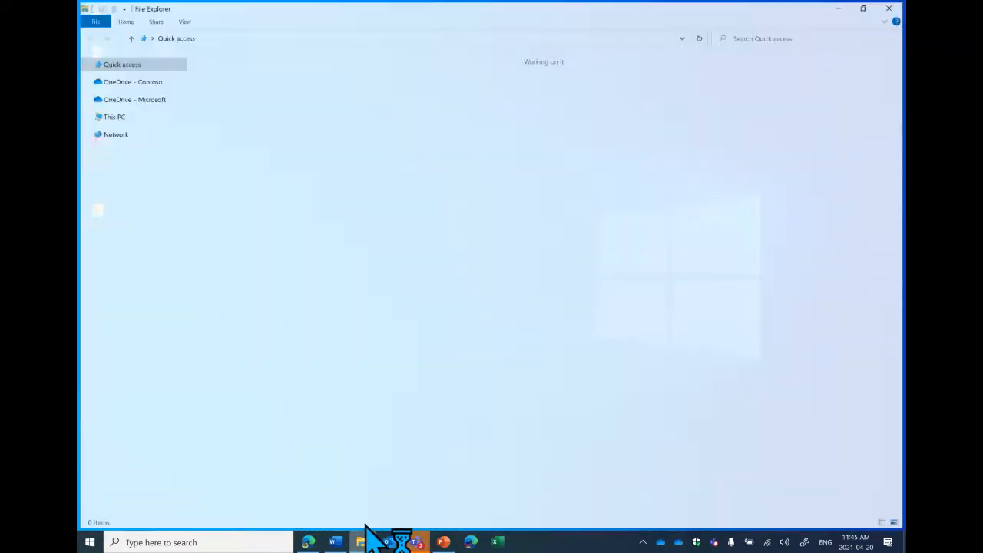
{"action": "left_click", "coordinate": [139, 83]}
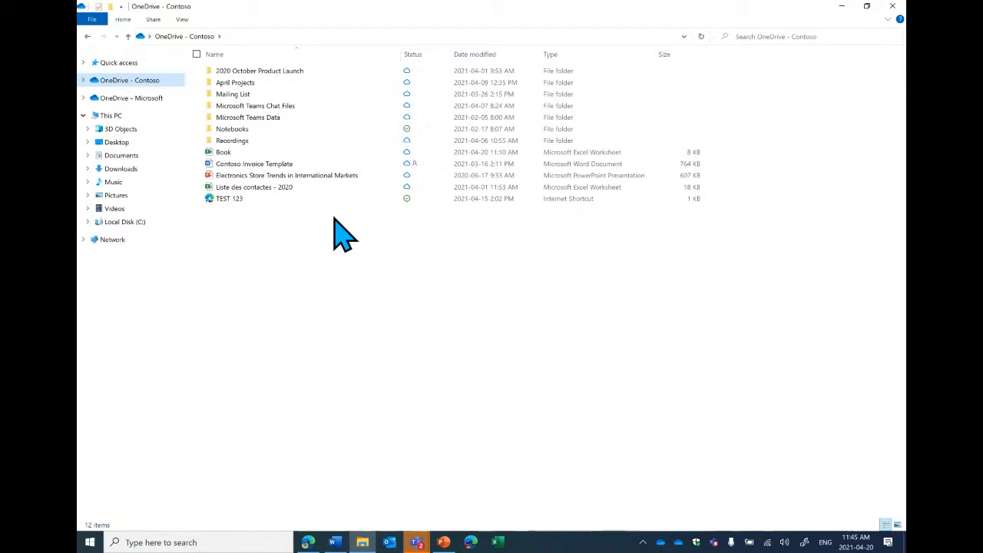
{"action": "left_click", "coordinate": [262, 189]}
{"action": "double_click", "coordinate": [262, 189]}
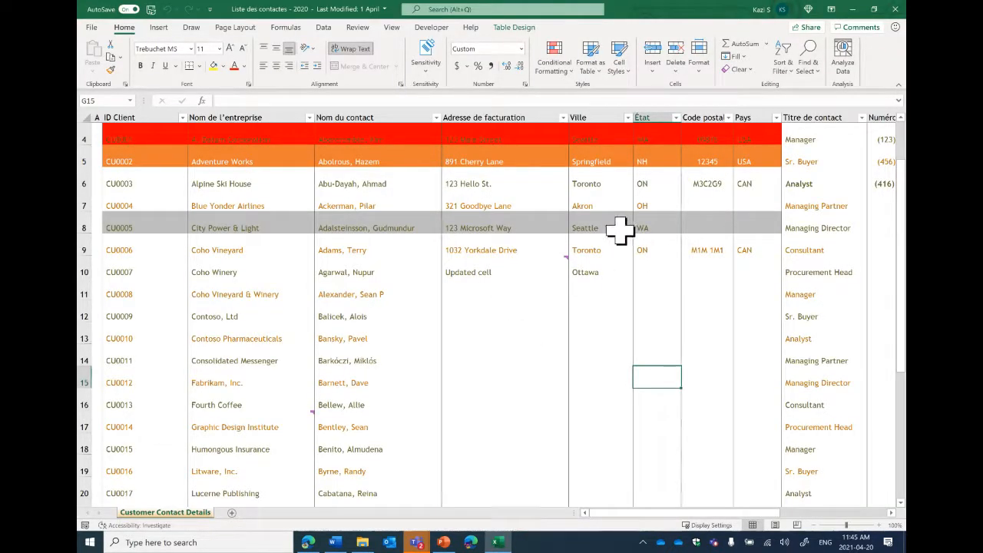
- Start sharing the contact list workbook and set its link to work for specific people with editing allowed
{"action": "left_click", "coordinate": [802, 31]}
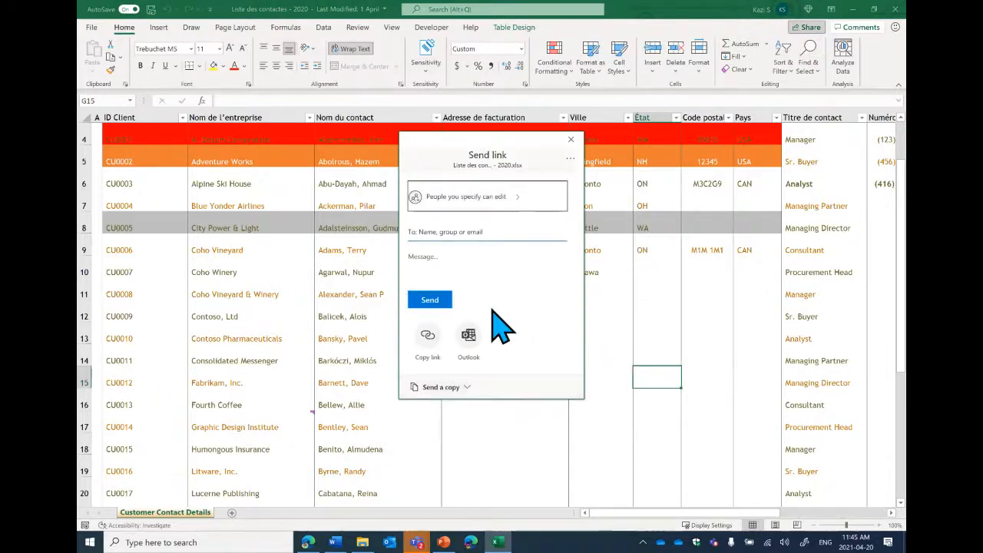
{"action": "left_click", "coordinate": [476, 198]}
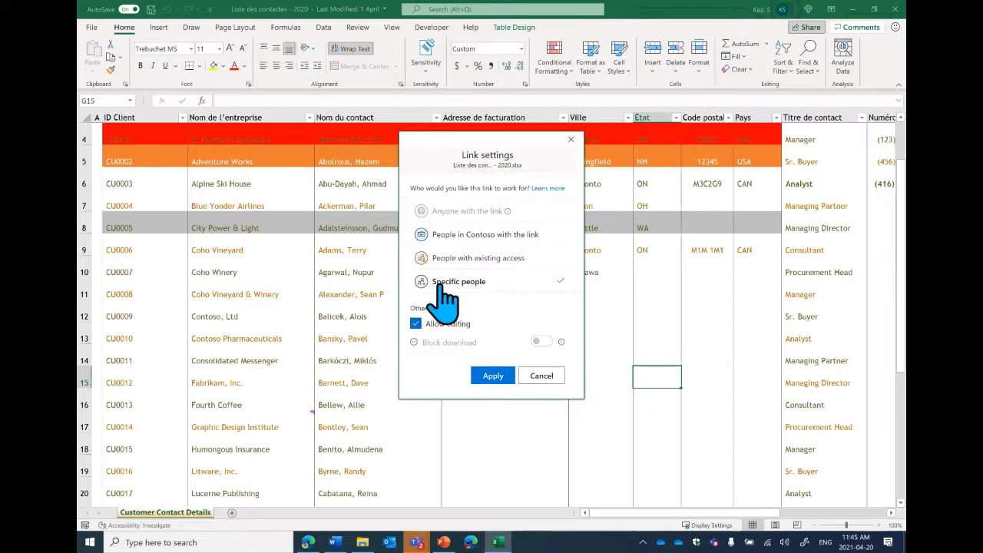
{"action": "left_click", "coordinate": [493, 376]}
- Add a colleague by name as the link's recipient and send them the sharing link
{"action": "left_click", "coordinate": [487, 239]}
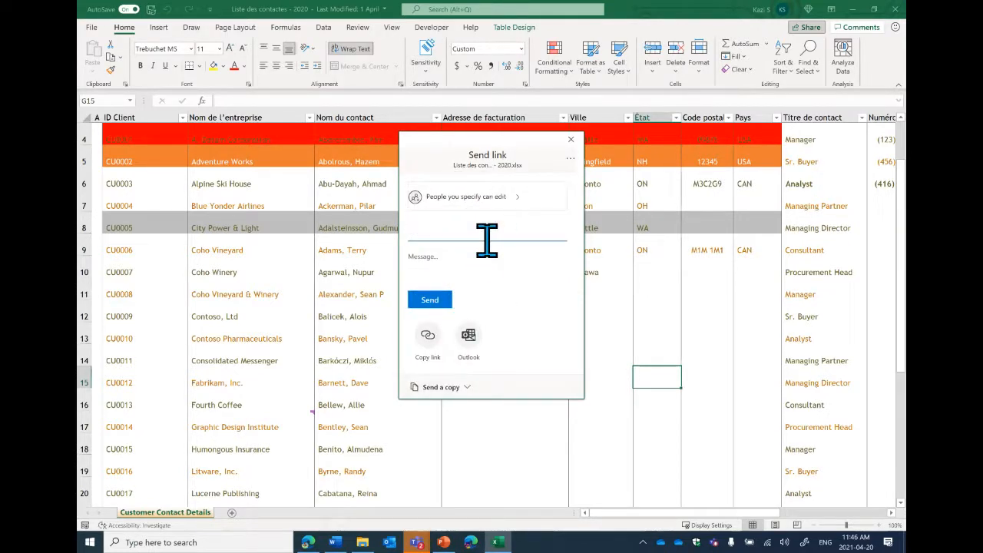
{"action": "type", "text": "kyle"}
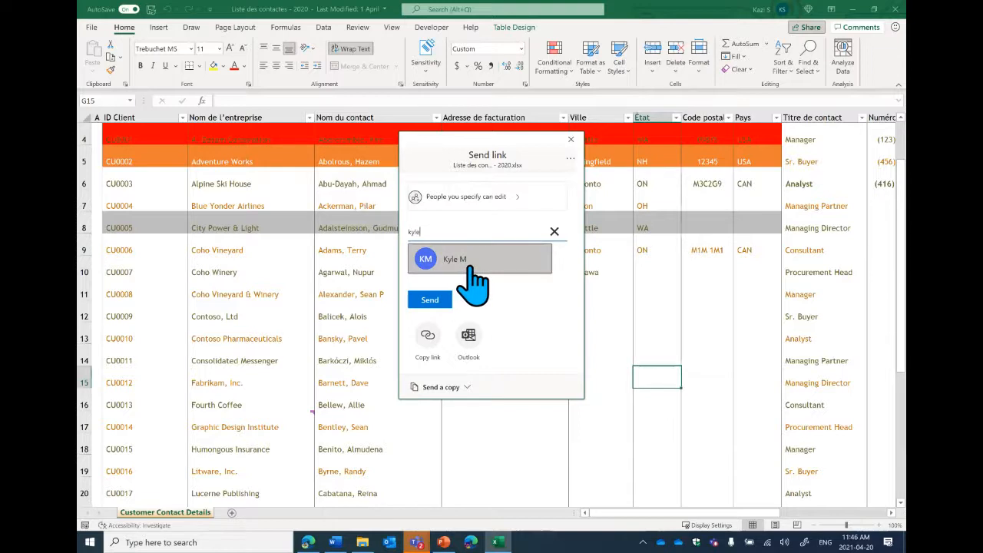
{"action": "left_click", "coordinate": [488, 261]}
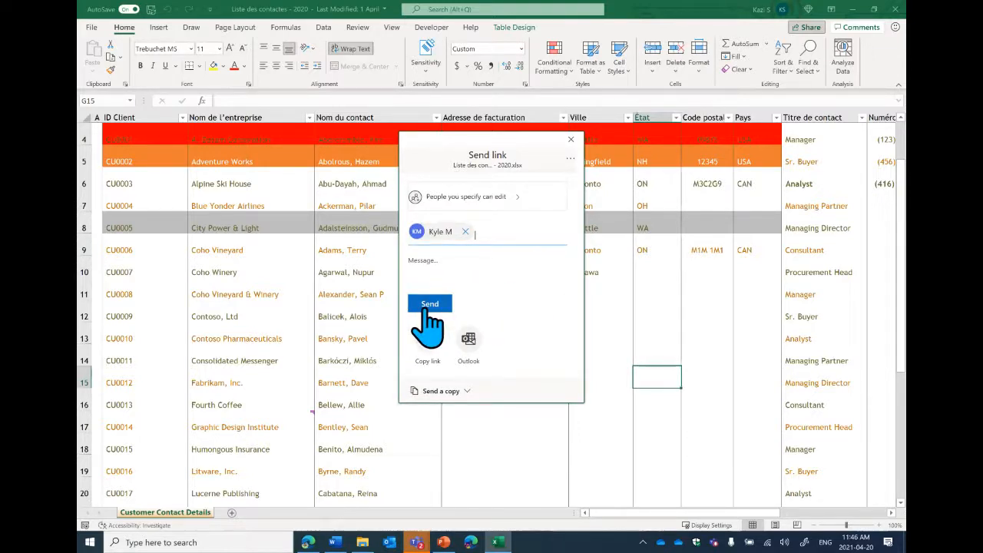
{"action": "left_click", "coordinate": [430, 306]}
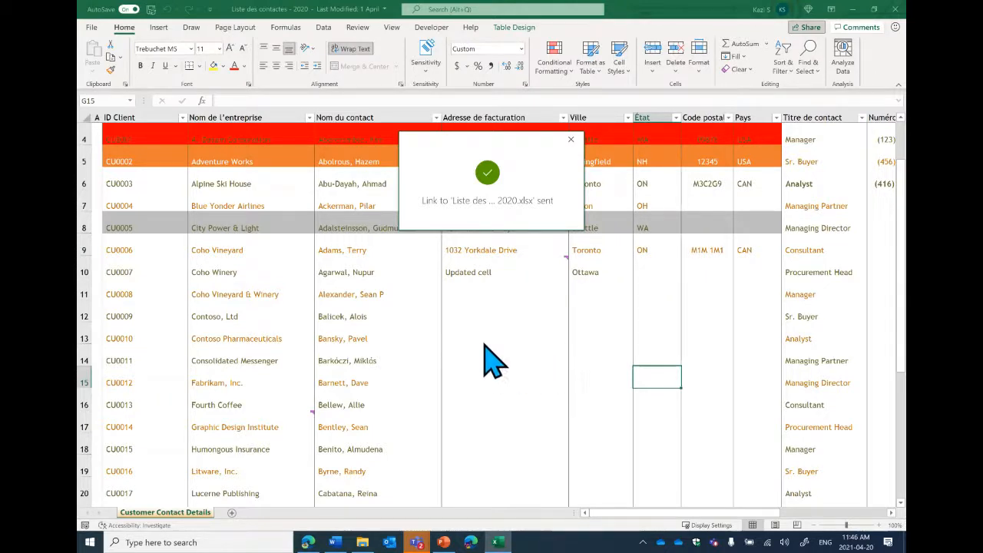
{"action": "left_click", "coordinate": [571, 140]}
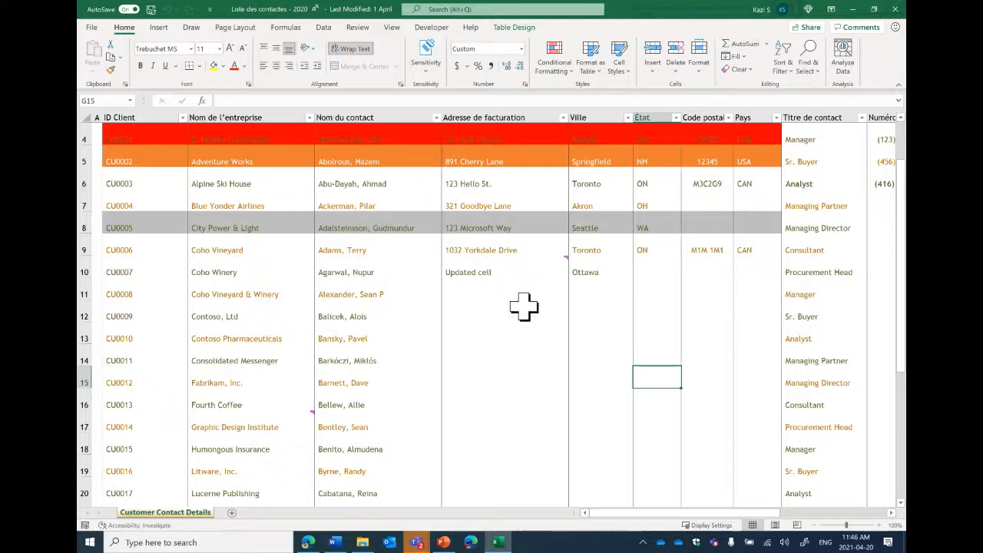
- Examine the comment thread on cell E10 and the options for replying to or deleting it
{"action": "left_click", "coordinate": [516, 276]}
{"action": "mouse_move", "coordinate": [500, 275]}
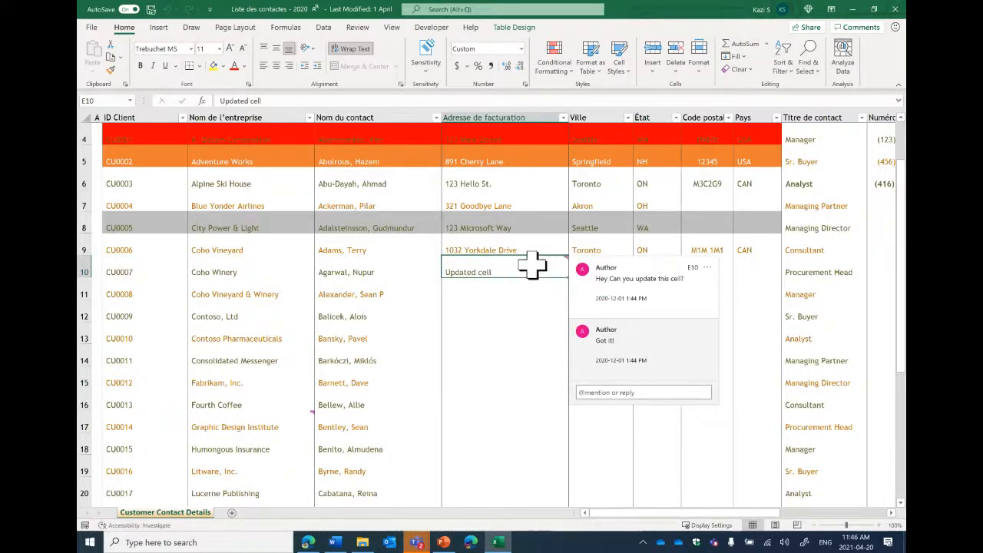
{"action": "right_click", "coordinate": [530, 270]}
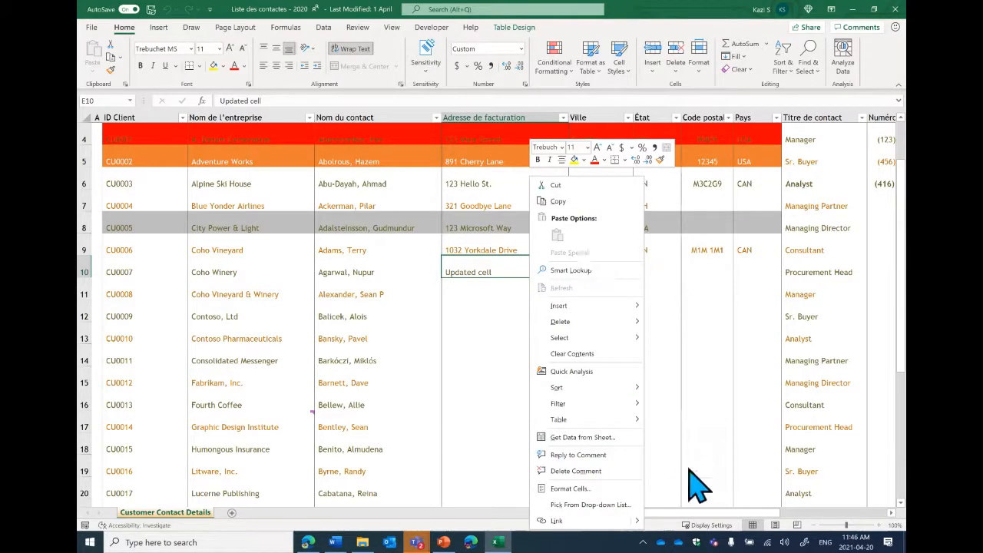
{"action": "left_click", "coordinate": [576, 470]}
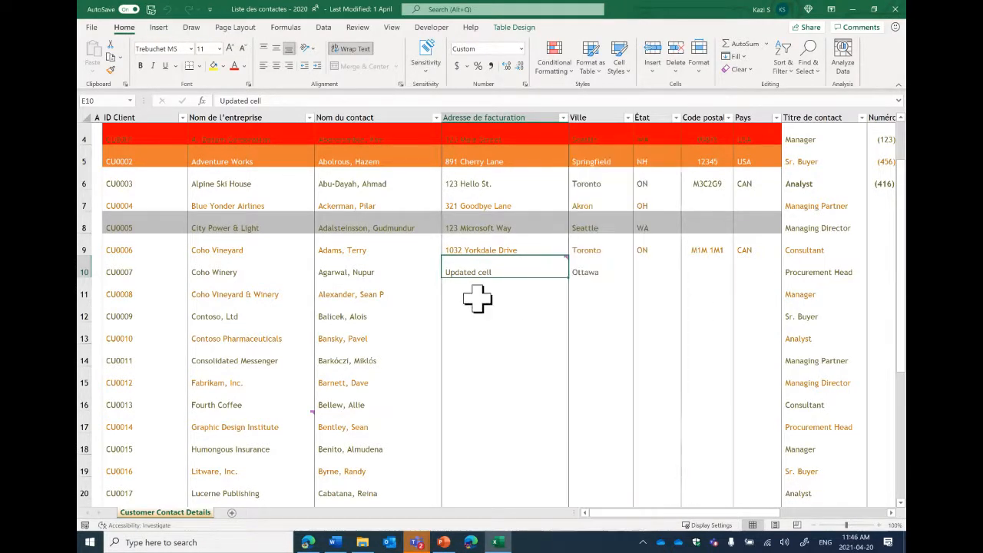
- Post a new comment on the empty billing address cell E12 reading "Can someone fill in this cell?"
{"action": "right_click", "coordinate": [497, 316]}
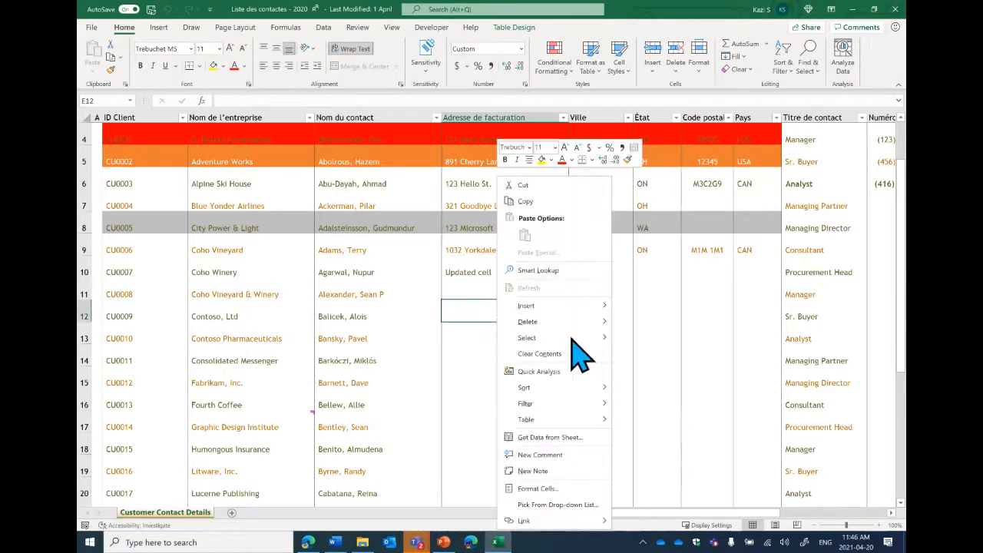
{"action": "left_click", "coordinate": [553, 454]}
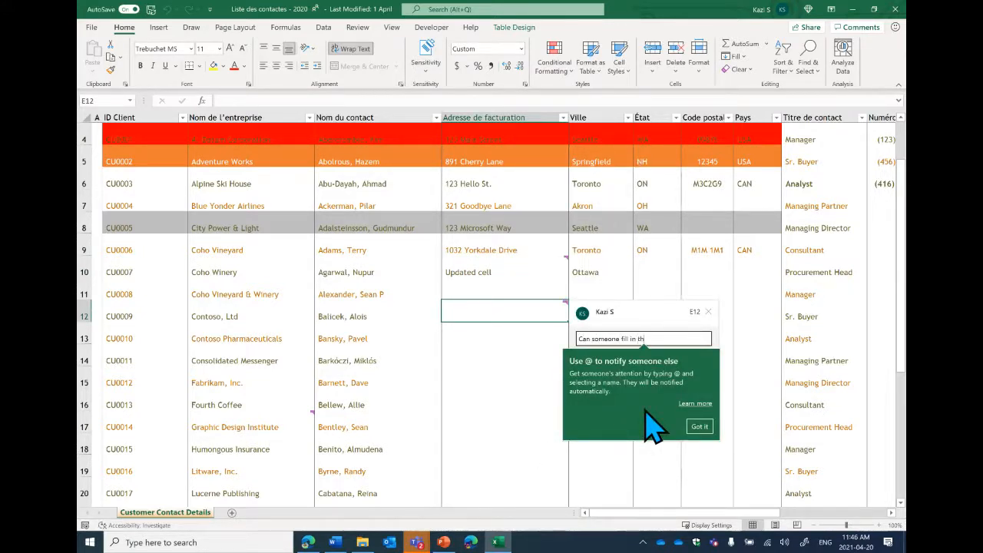
{"action": "left_click", "coordinate": [698, 426]}
{"action": "left_click", "coordinate": [585, 364]}
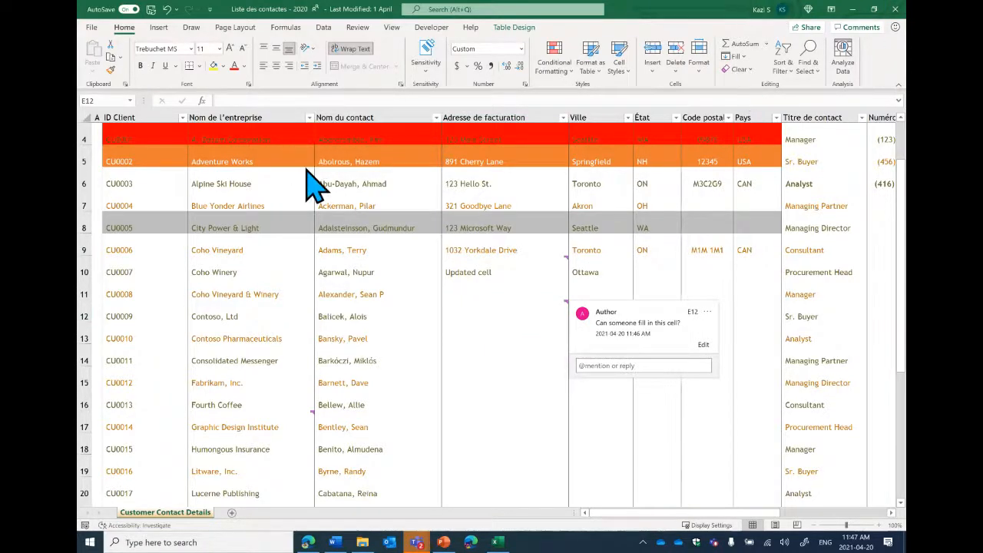
{"action": "scroll", "coordinate": [323, 188], "scroll_direction": "down", "scroll_amount": 2}
{"action": "scroll", "coordinate": [507, 217], "scroll_direction": "up", "scroll_amount": 3}
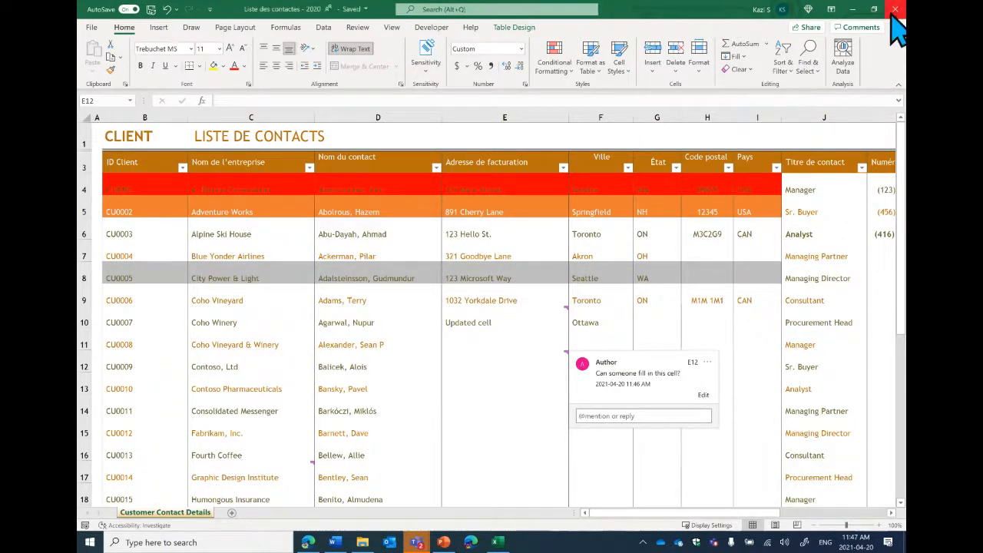
- Switch to PowerPoint, start the slide show from slide 14, "Thank You! Questions?", and advance to the closing Microsoft slide
{"action": "left_click", "coordinate": [446, 542]}
{"action": "left_click", "coordinate": [153, 411]}
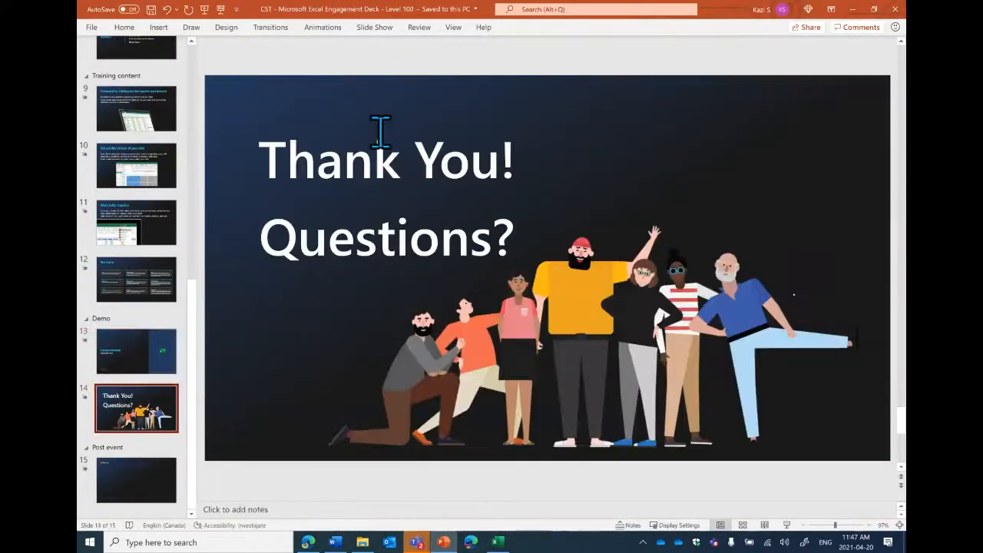
{"action": "left_click", "coordinate": [387, 34]}
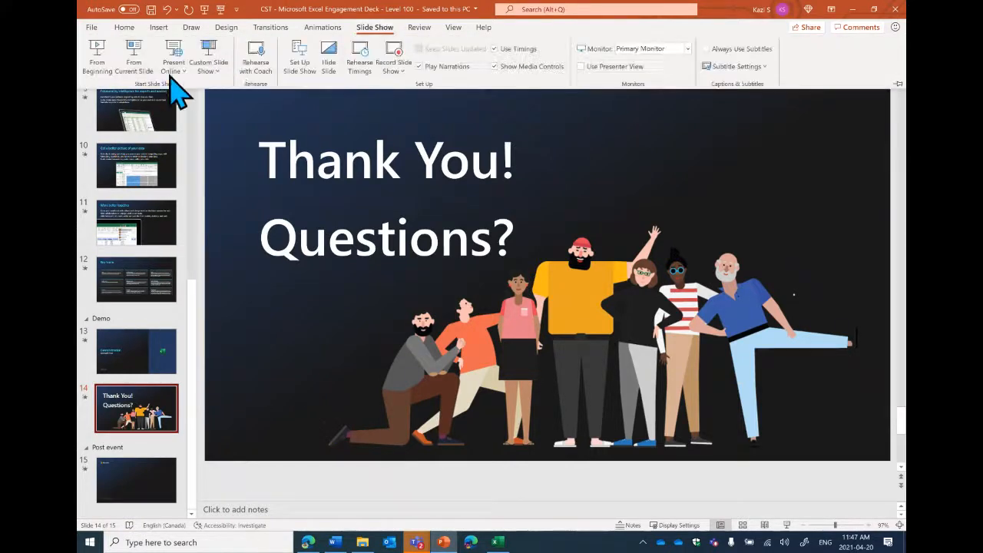
{"action": "left_click", "coordinate": [221, 9]}
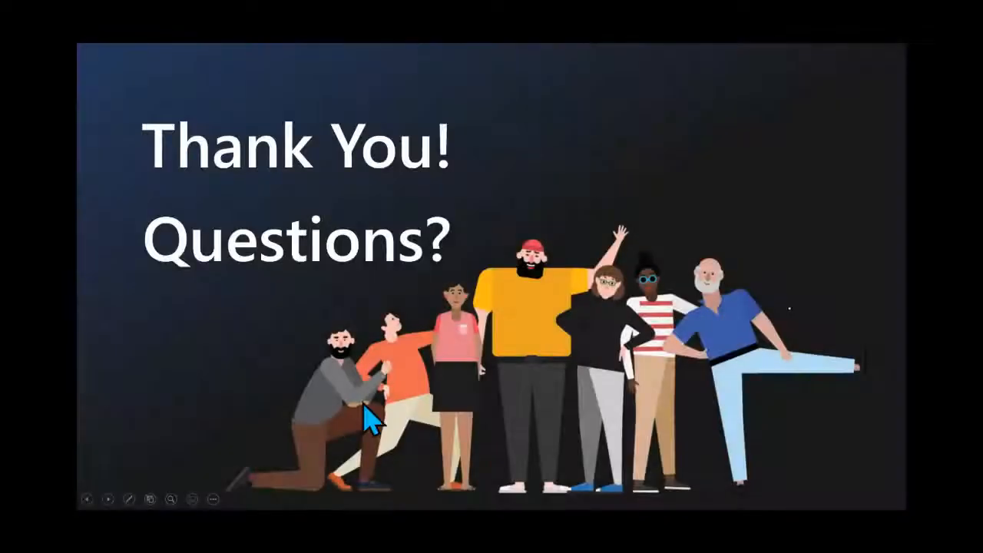
{"action": "left_click", "coordinate": [495, 364]}
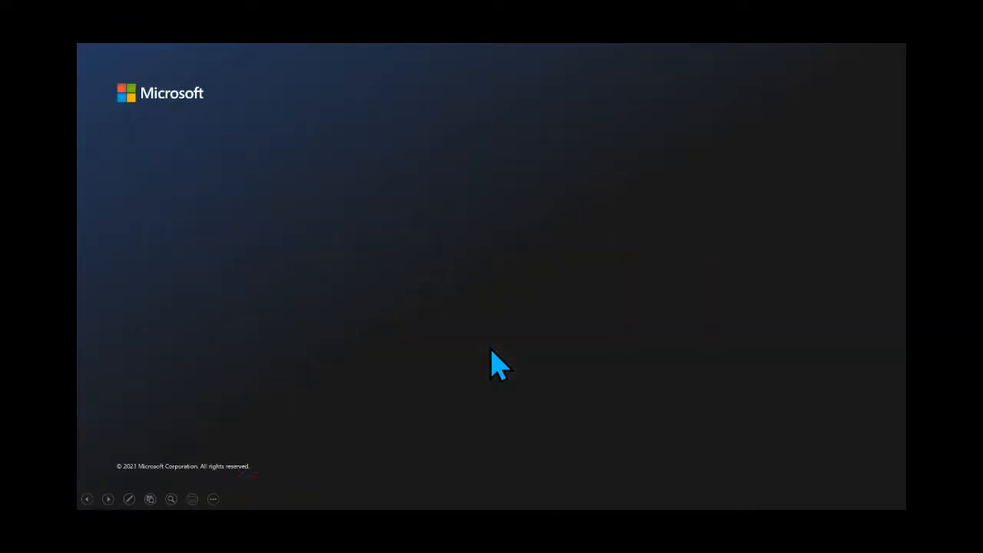